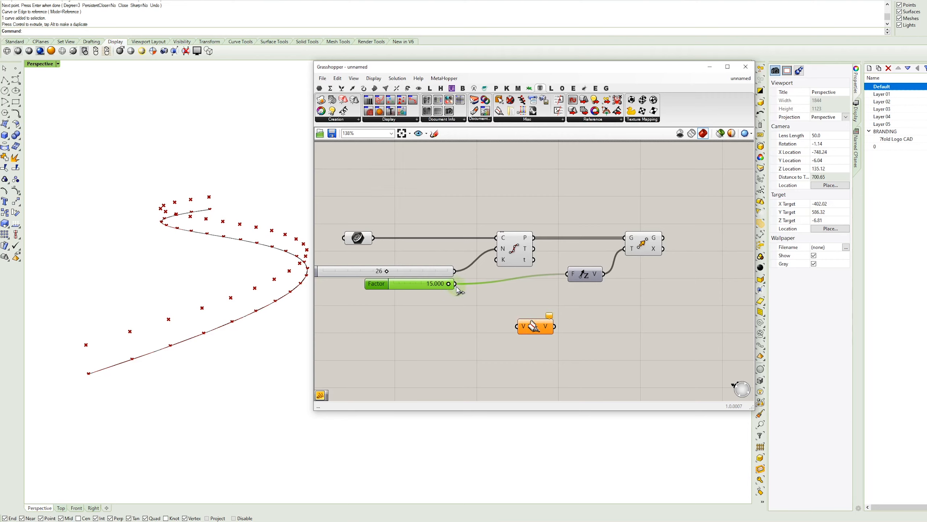
- Add a Concatenate component below the sliders and place it beside the orange V component
double_click(463, 330)
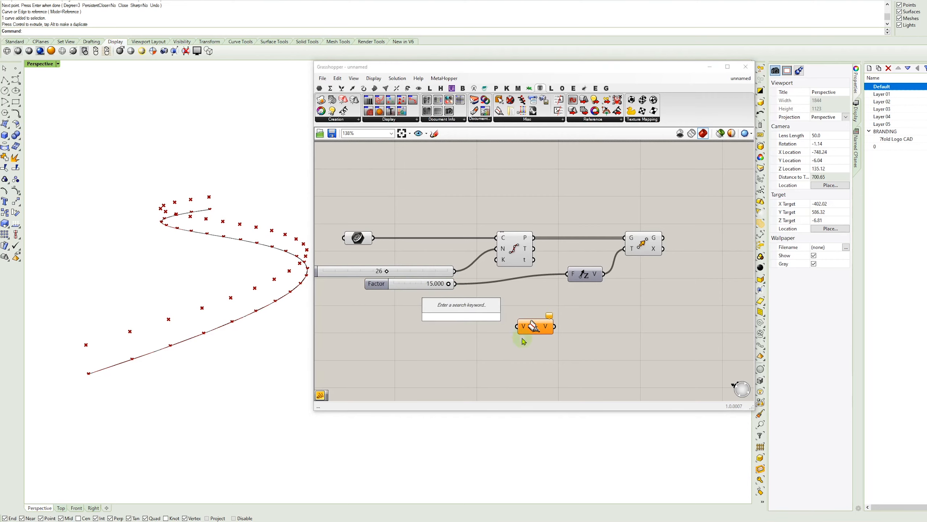
text(&)
key(Return)
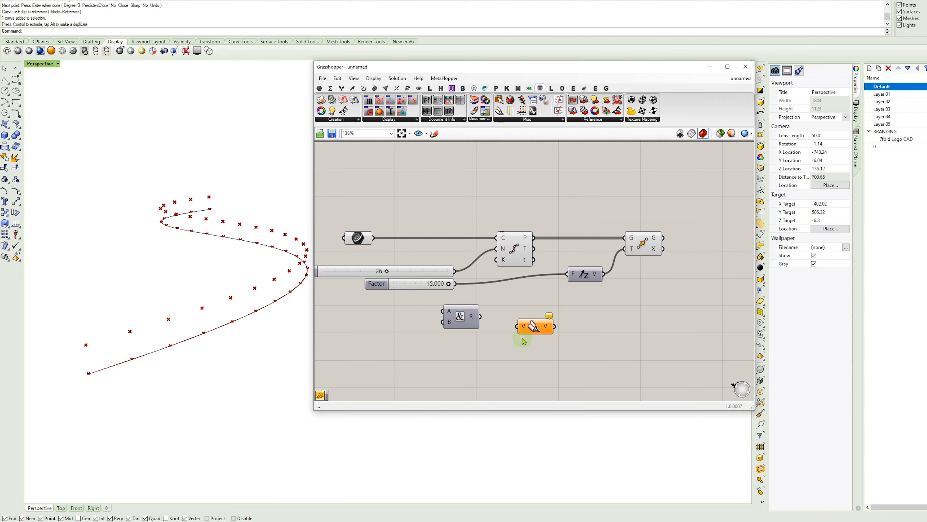
drag(473, 321, 504, 315)
- Add a panel containing a foot mark ('), wire it into Concatenate's B input, and wire the 15.000 slider into A
double_click(440, 317)
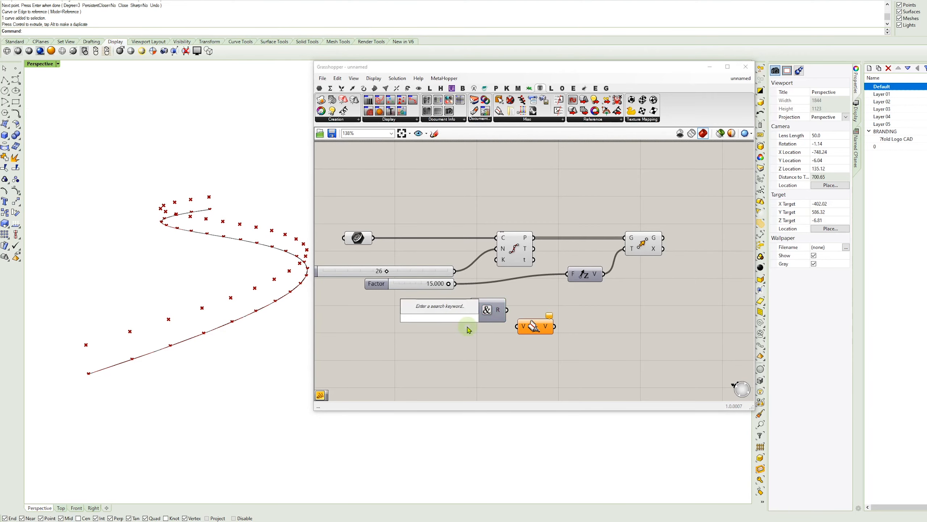
text(")
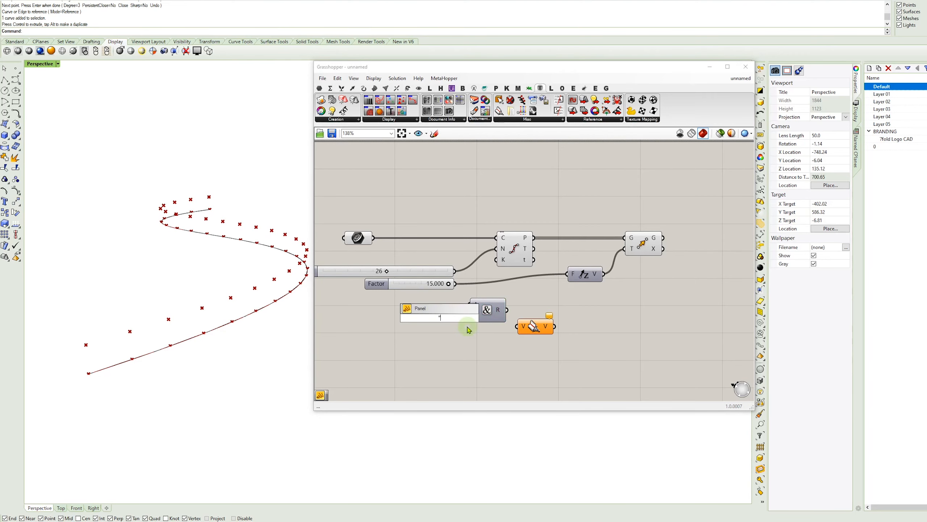
key(Return)
scroll(450, 323, up, 3)
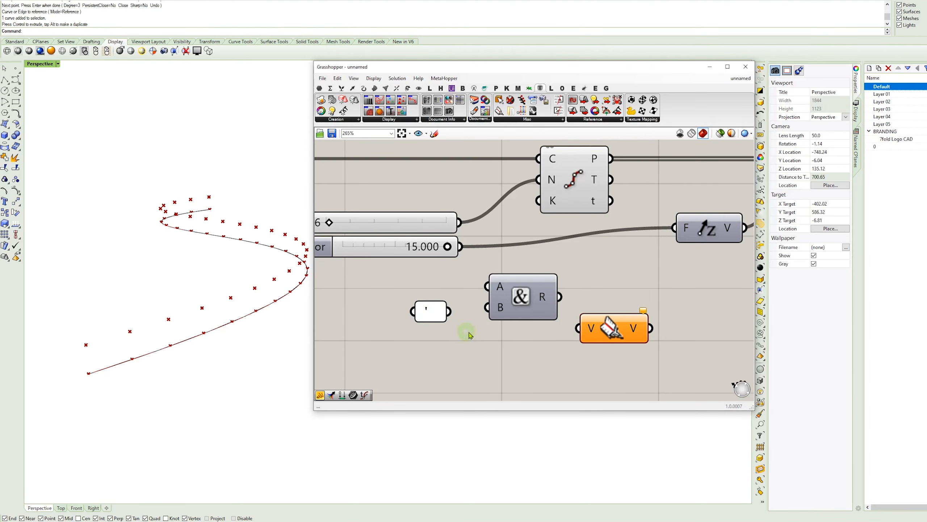
drag(486, 309, 449, 312)
drag(540, 312, 537, 317)
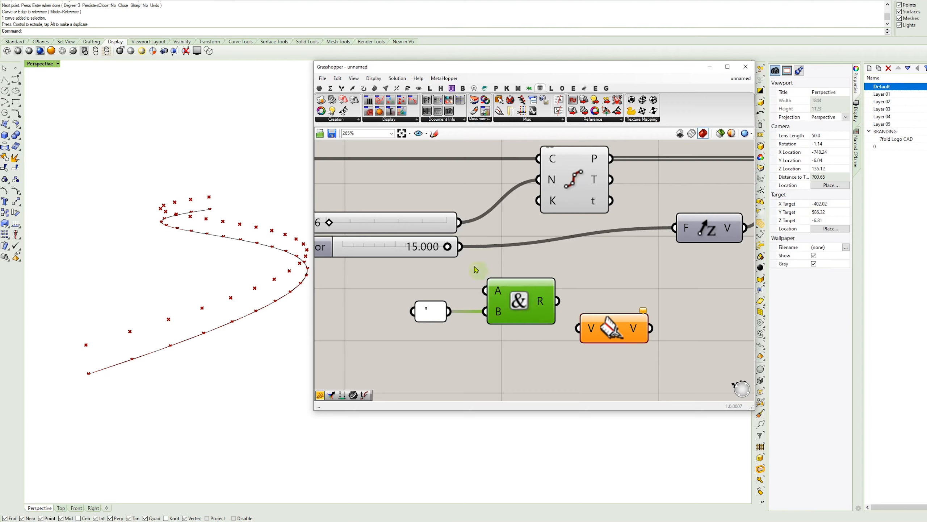
drag(460, 247, 485, 291)
- Add an empty panel beside Concatenate, with the orange V component moved out of the way, and wire the concatenated result into it
drag(608, 324, 638, 370)
double_click(617, 303)
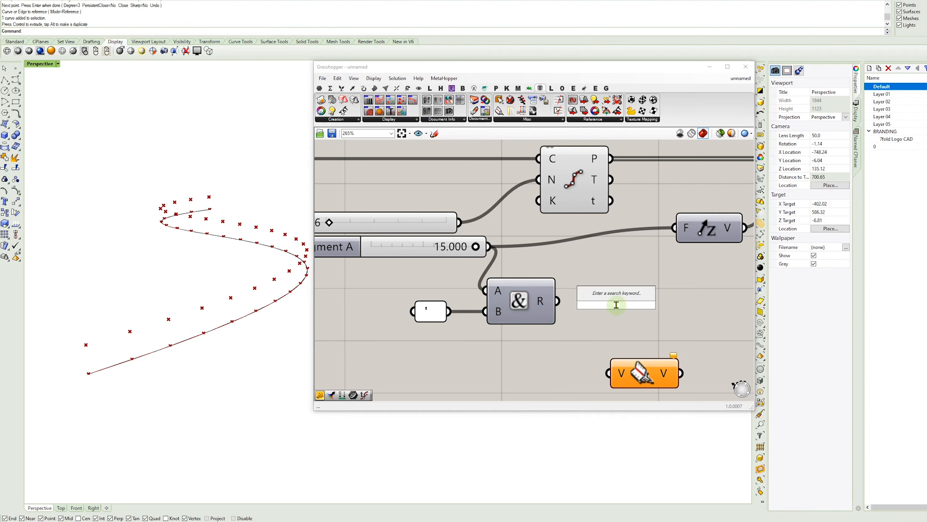
text(panel)
key(Return)
drag(558, 300, 593, 285)
scroll(619, 287, down, 2)
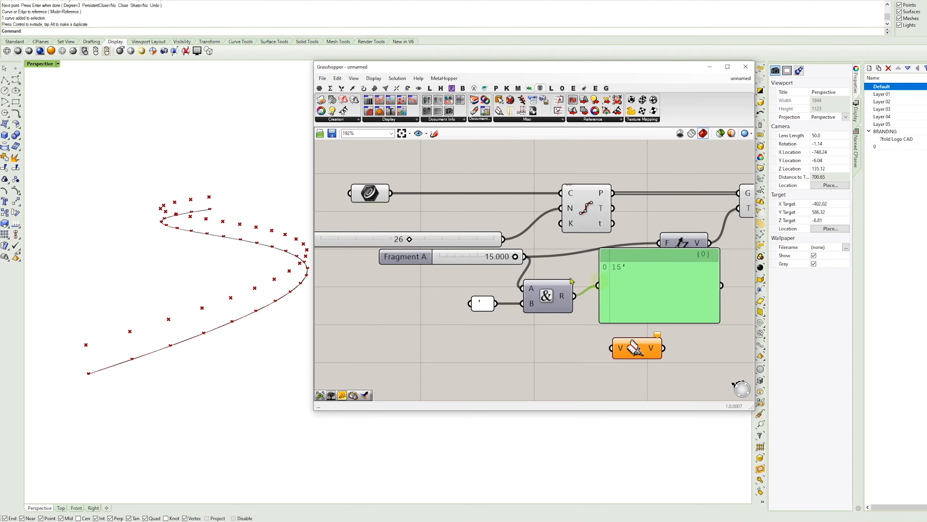
drag(516, 257, 541, 259)
double_click(515, 358)
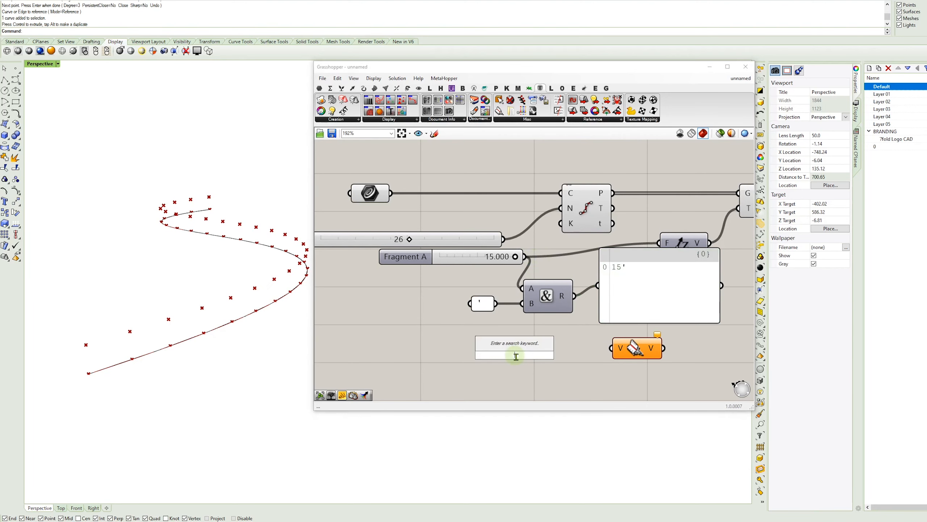
click(569, 355)
- Wire the Concatenate result into the orange V component and connect that component's output to the display panel
drag(634, 303, 678, 300)
drag(574, 296, 619, 350)
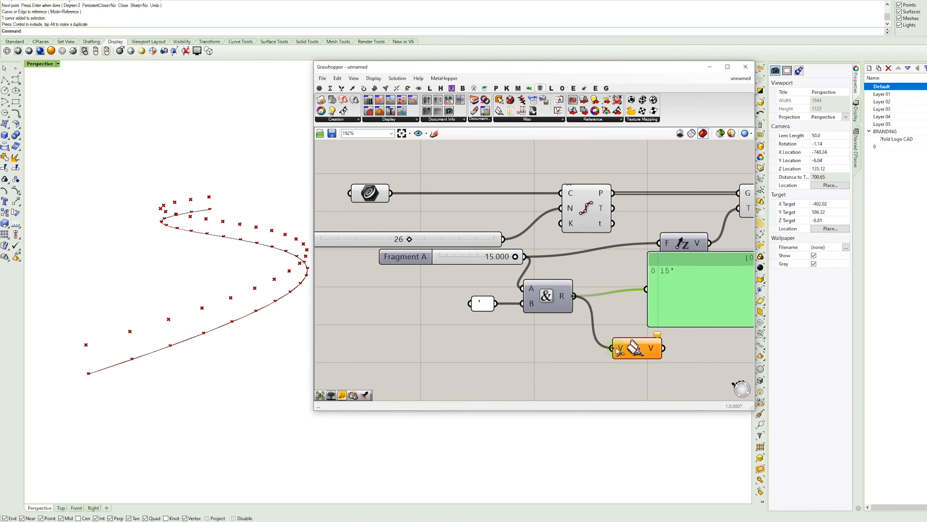
right_drag(673, 358, 575, 360)
drag(566, 351, 546, 291)
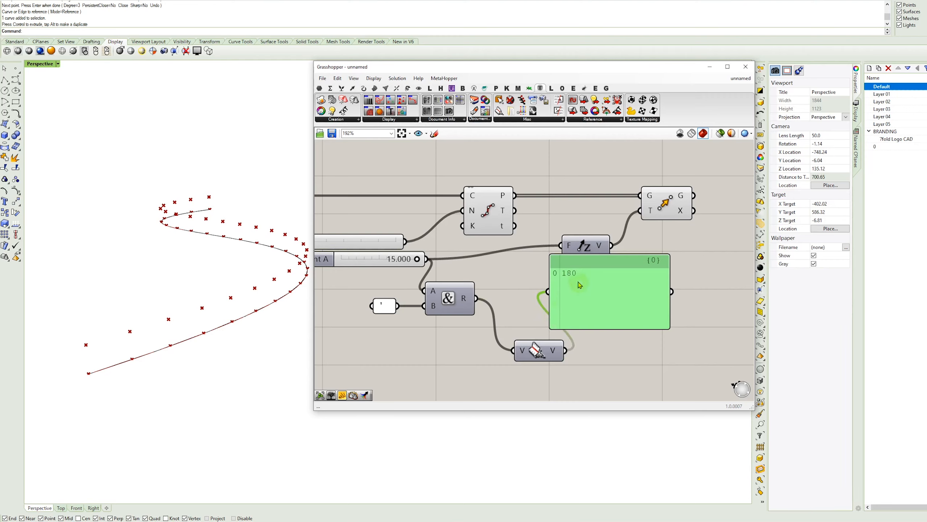
drag(580, 284, 631, 299)
- Place the V component beside Concatenate and wire its output into the Unit Z factor in place of the direct slider connection
drag(541, 350, 561, 244)
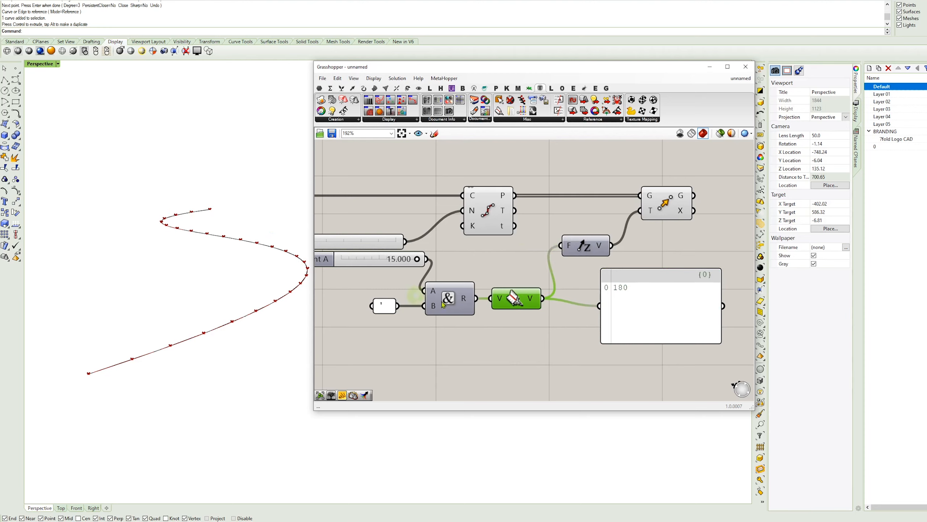
right_drag(228, 269, 205, 300)
right_drag(451, 266, 556, 282)
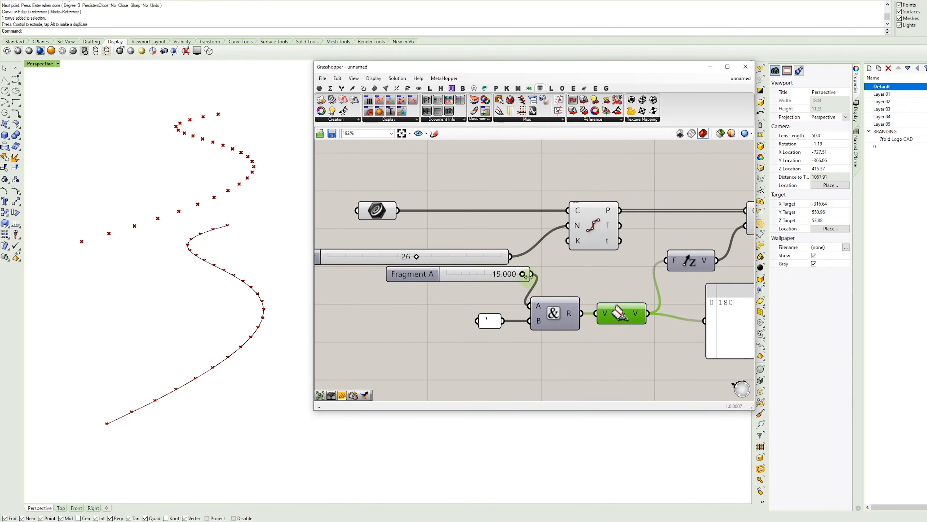
- Set the height slider to 8.266 and widen the slider on the canvas
drag(523, 277, 419, 283)
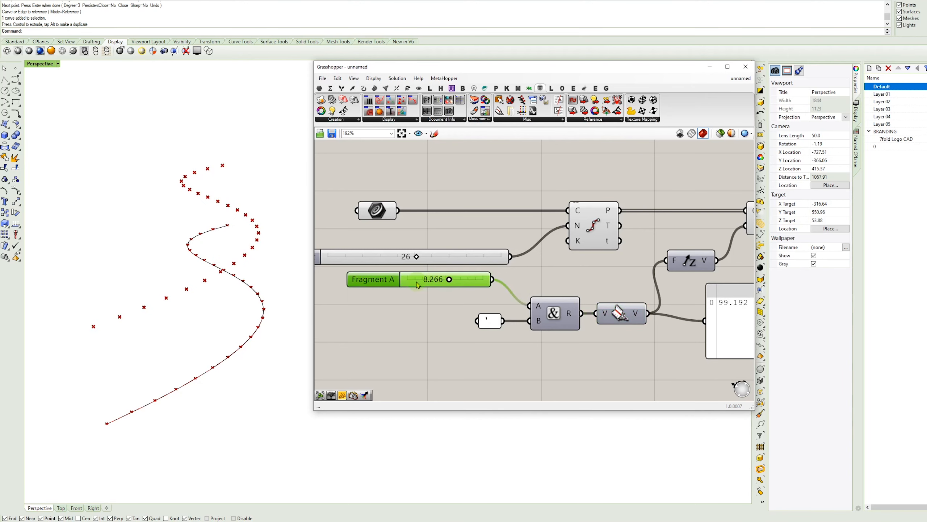
right_drag(427, 283, 467, 288)
drag(527, 282, 554, 285)
- Rename the 8.266 slider to "Height of Geometry"
right_click(381, 286)
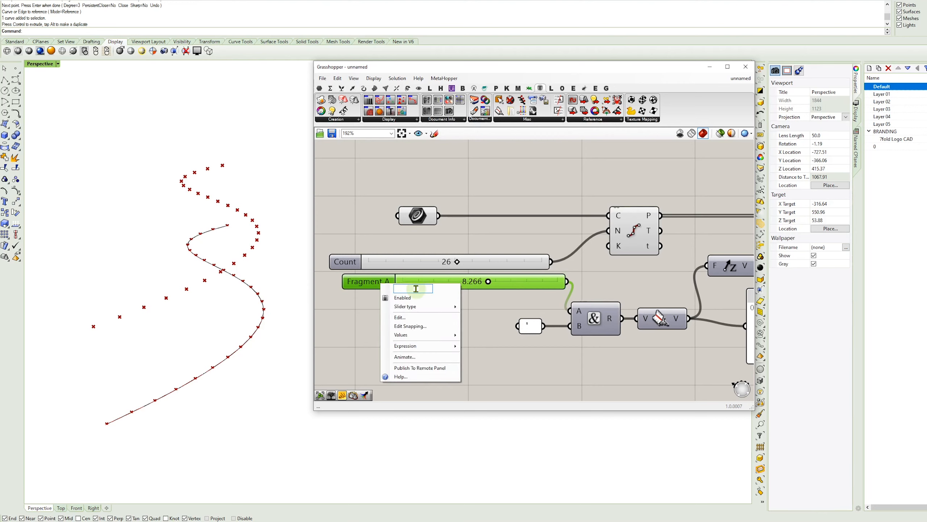
text(Height of )
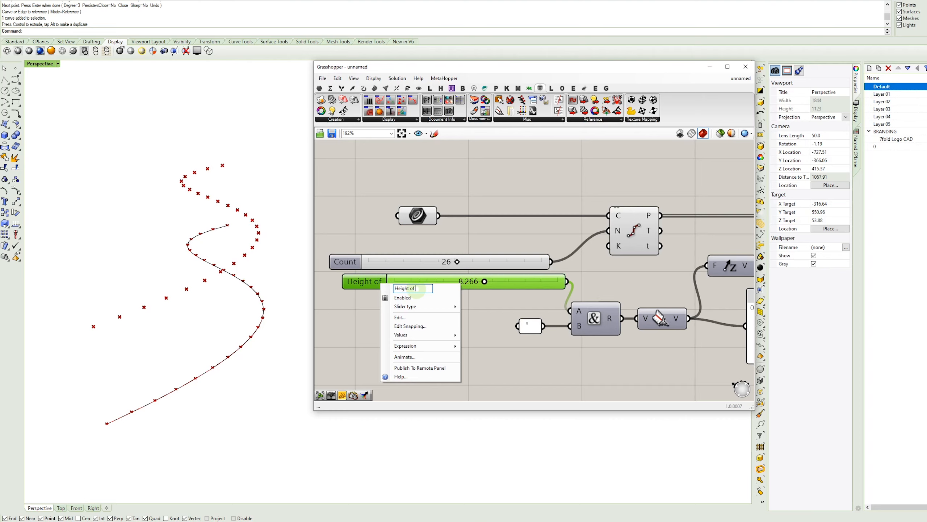
text(Geomet)
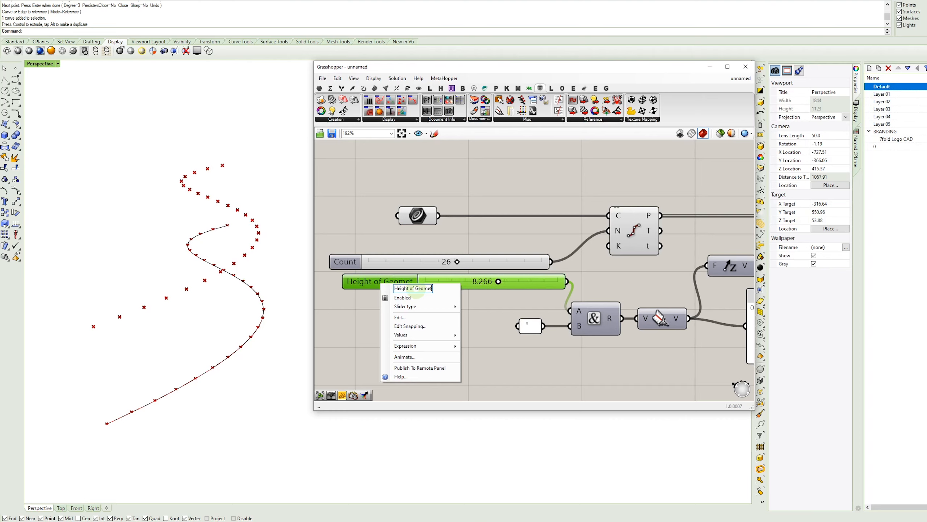
text(ry)
key(Return)
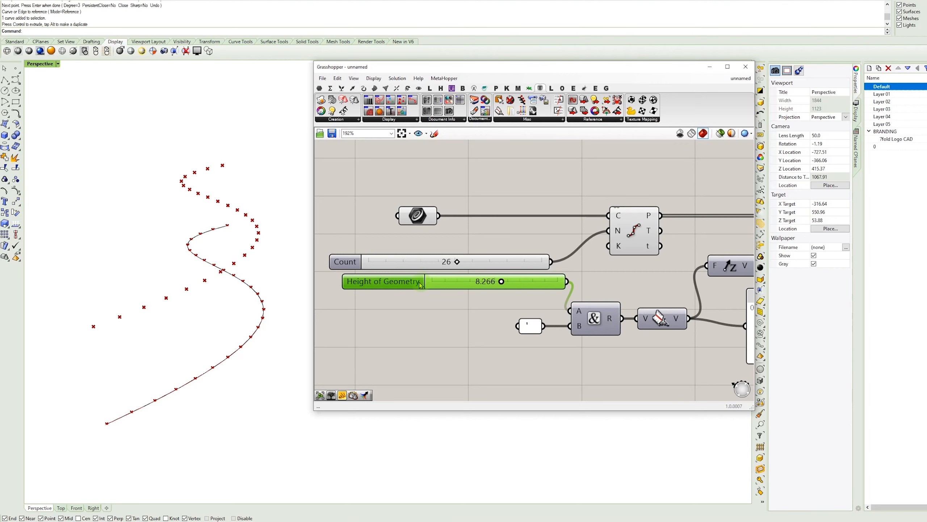
drag(420, 283, 405, 284)
click(398, 307)
- Lower the Move component level with Unit Z and shift the display panel farther right to free canvas space
scroll(397, 307, down, 2)
right_drag(477, 290, 417, 273)
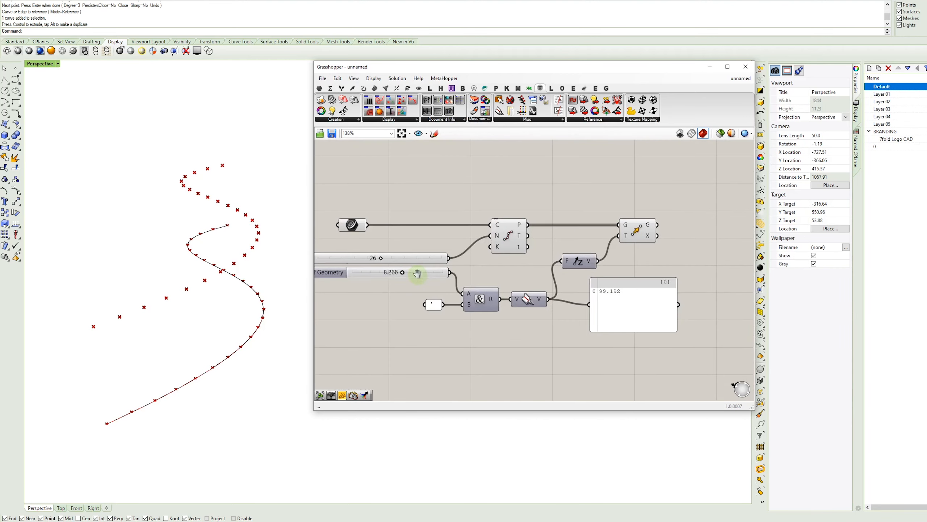
right_drag(643, 265, 579, 261)
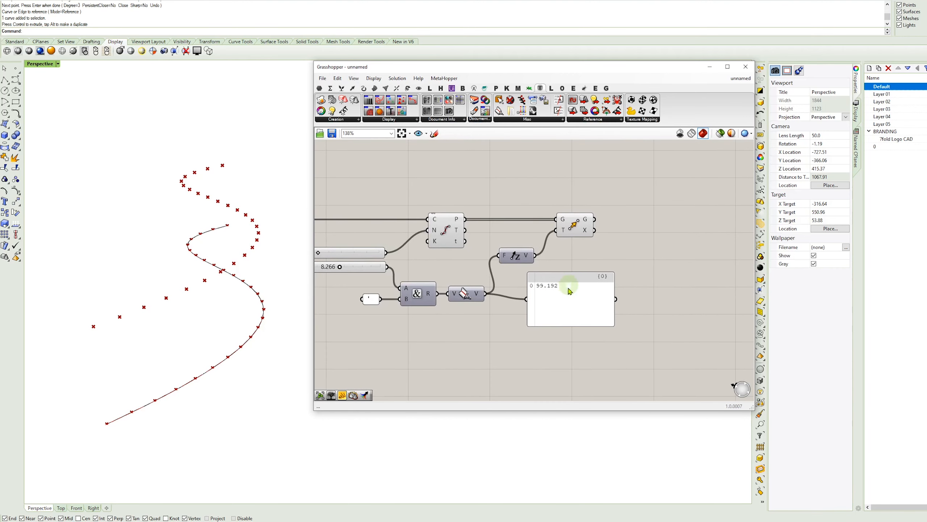
drag(568, 290, 630, 314)
drag(573, 230, 566, 252)
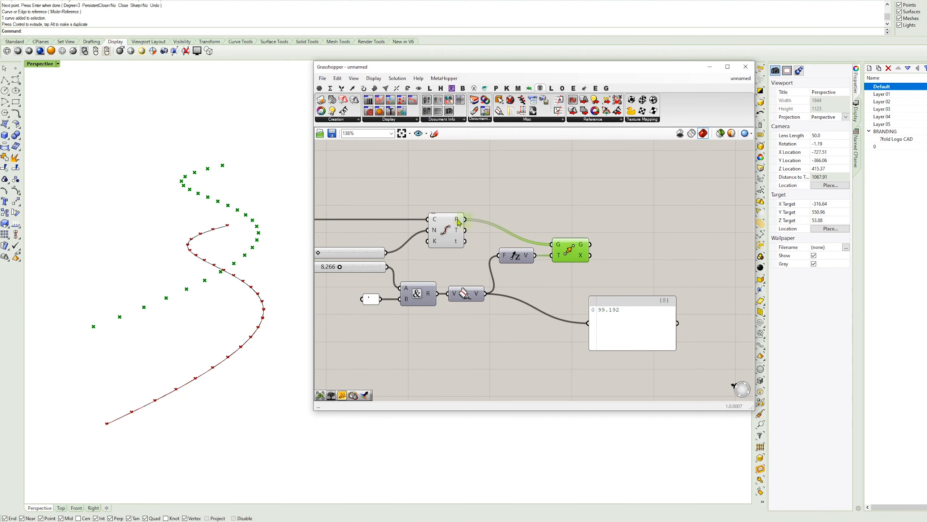
right_drag(628, 242, 639, 237)
drag(604, 304, 635, 282)
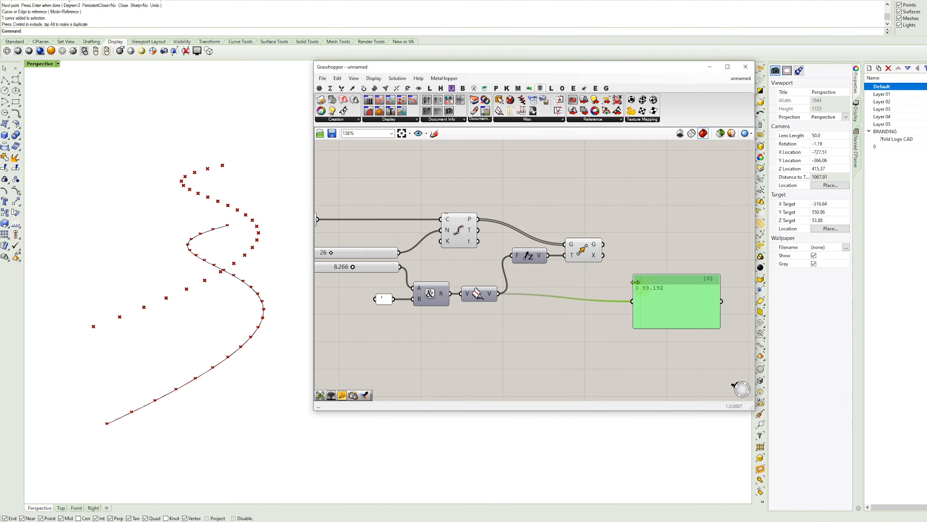
- Add a Line component and connect the Divide Curve points to A and the moved points to B
double_click(650, 244)
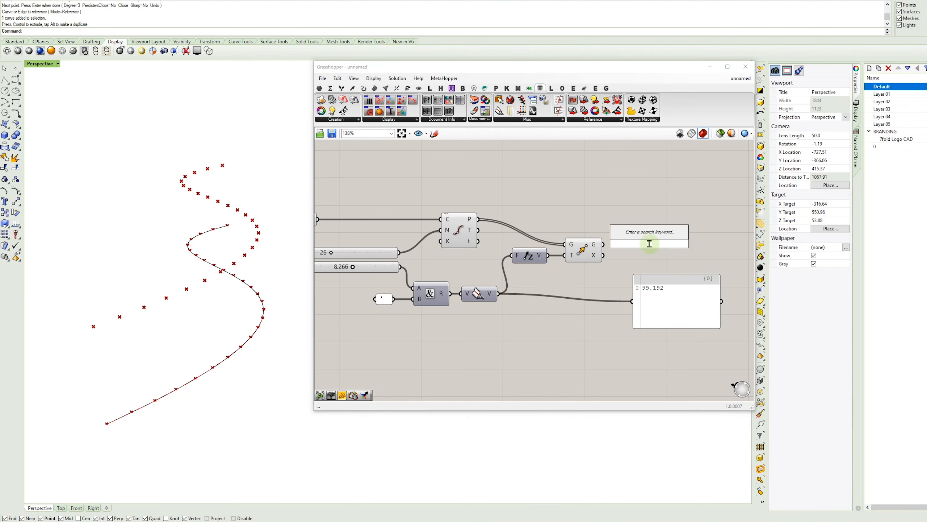
text(line)
key(Return)
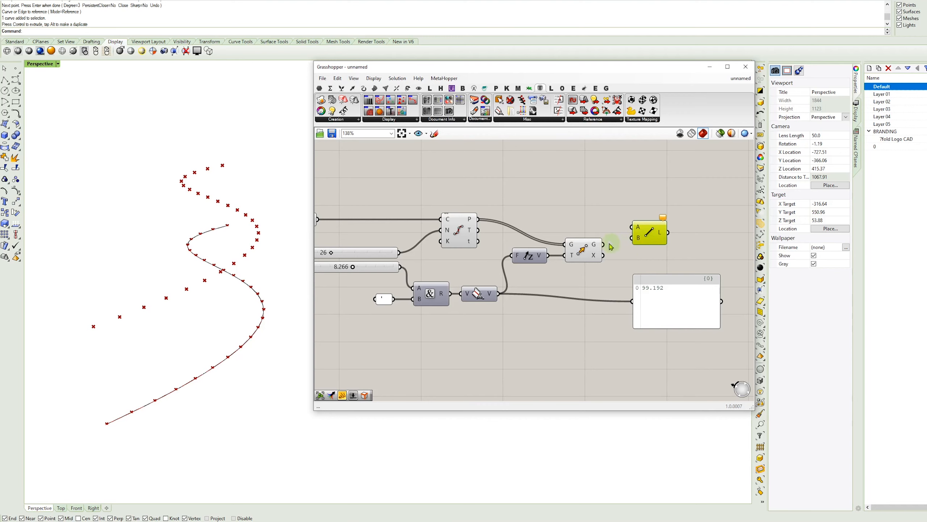
drag(605, 244, 477, 219)
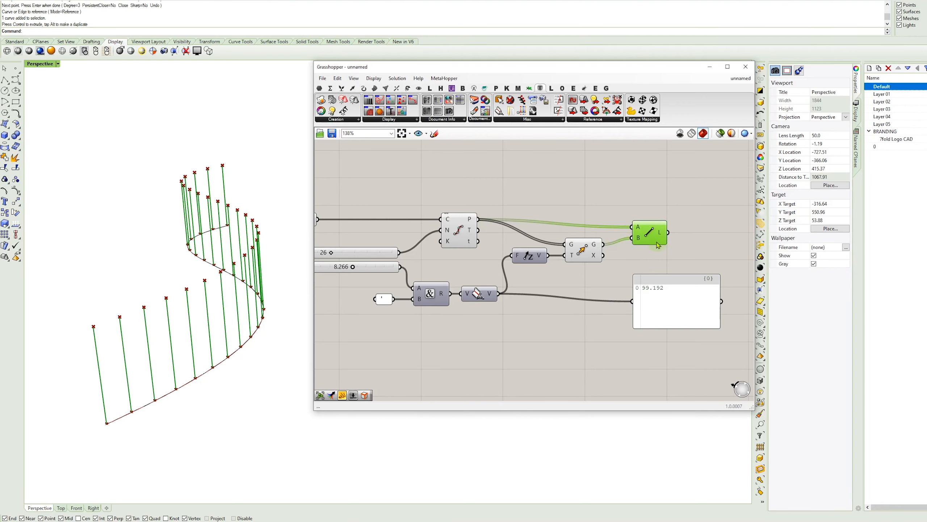
drag(655, 239, 651, 246)
right_drag(532, 192, 548, 207)
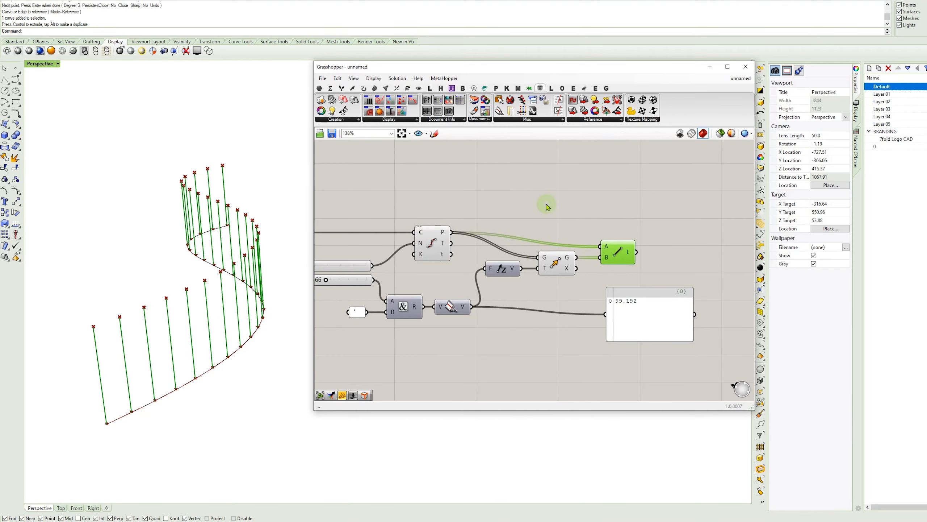
- Add a Graft Tree component and insert it between the curve parameter and the Divide Curve input
double_click(478, 209)
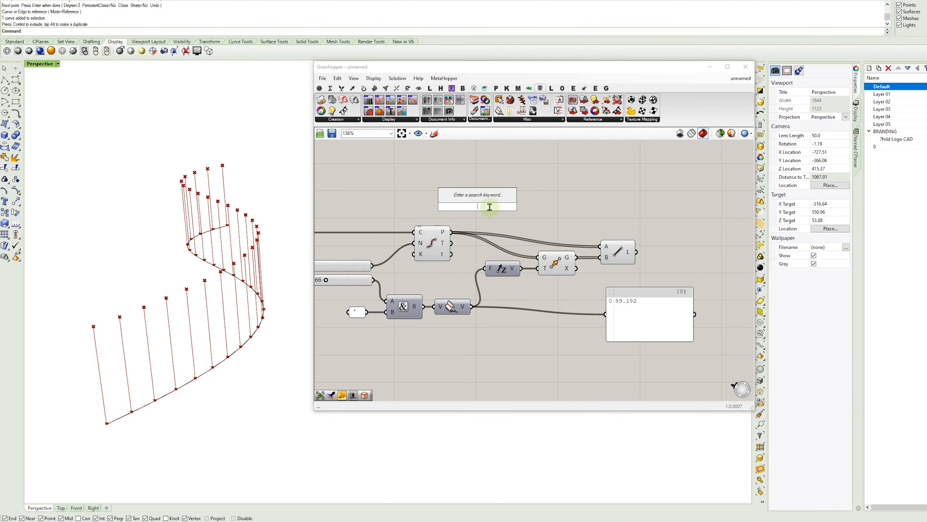
text(graf)
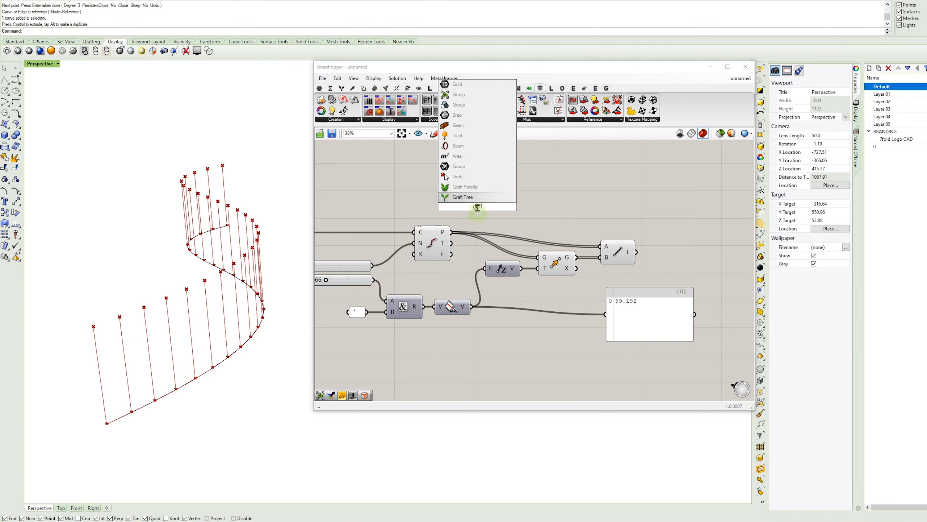
key(Return)
right_drag(476, 204, 544, 201)
drag(545, 201, 503, 204)
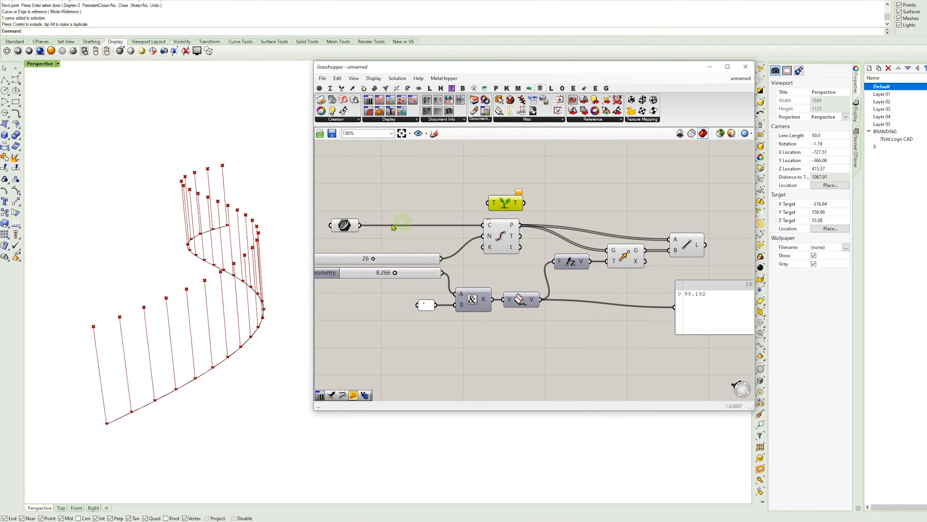
drag(360, 225, 431, 224)
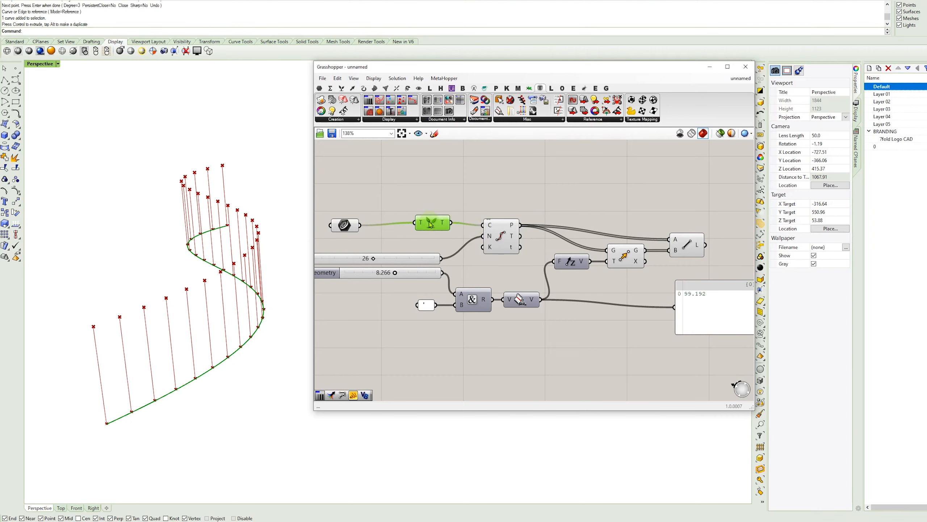
- Connect the Graft Tree output to the display panel and widen the panel to inspect the grafted curve data
right_drag(455, 228, 386, 202)
drag(452, 209, 738, 300)
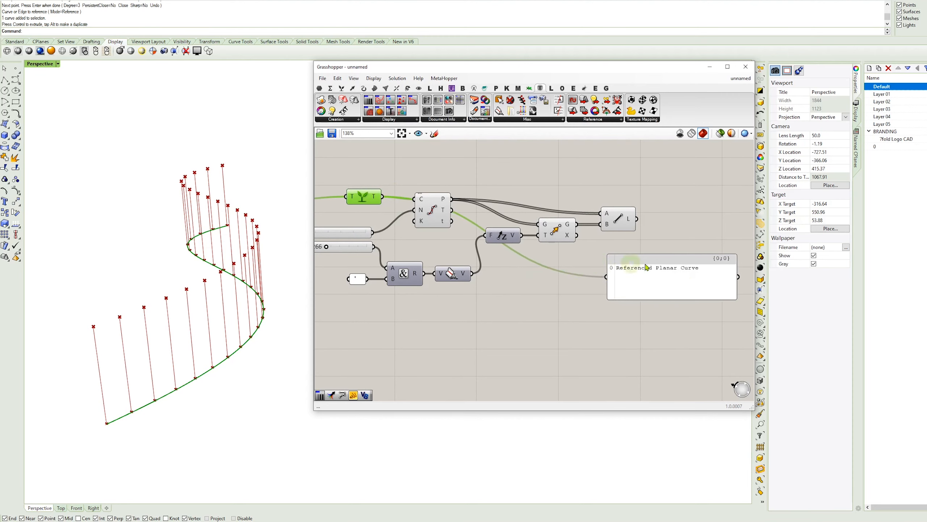
mouse_move(370, 200)
mouse_down()
mouse_move(374, 179)
mouse_move(361, 206)
mouse_up()
right_drag(362, 217, 390, 246)
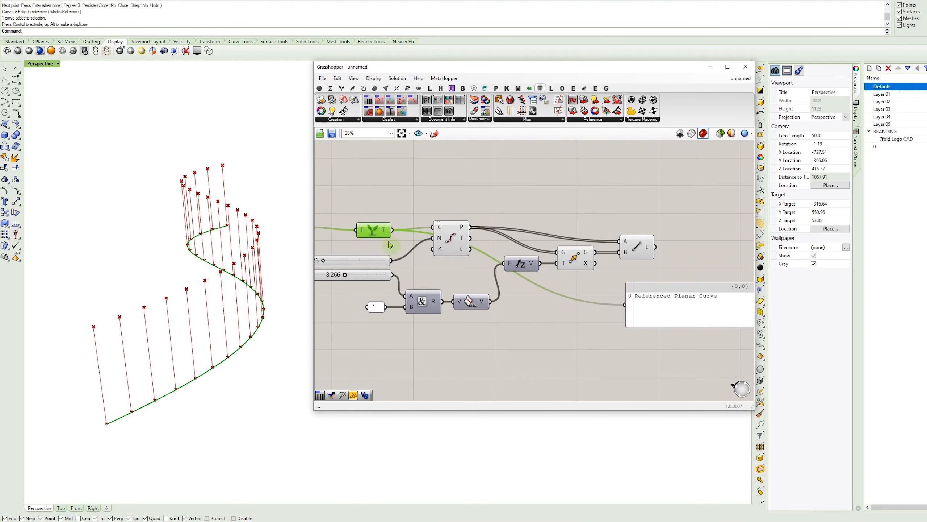
- Duplicate the Graft Tree component, feed it the Divide Curve points, and show its output in the display panel, enlarged downward
alt+drag(386, 229, 520, 187)
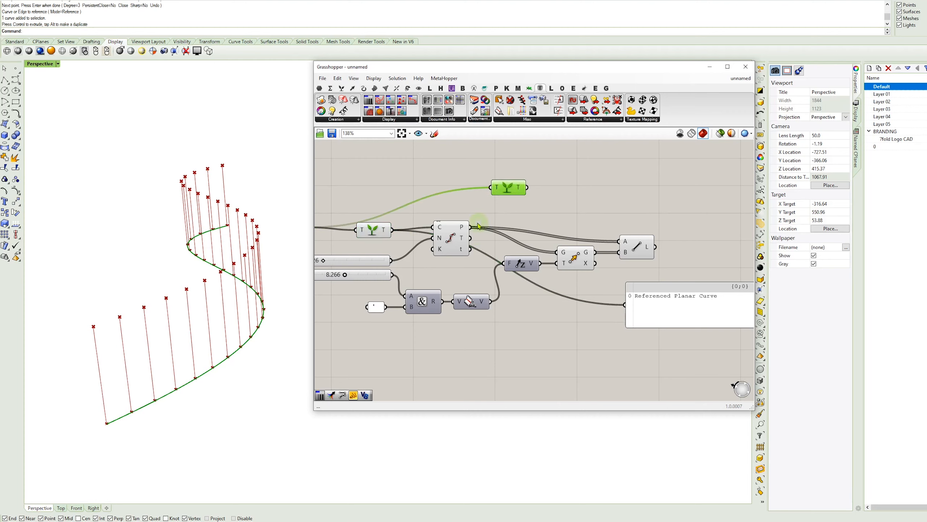
drag(473, 228, 491, 187)
drag(528, 187, 625, 304)
right_drag(748, 313, 686, 296)
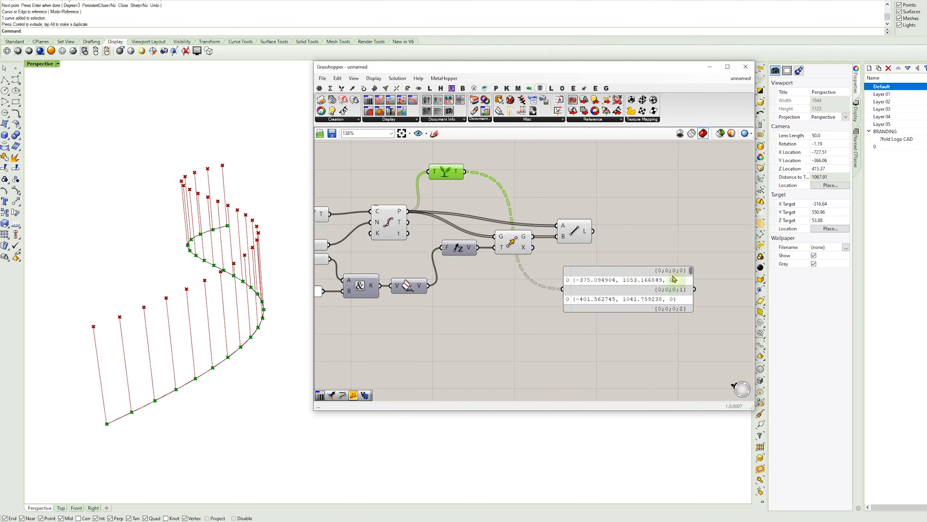
drag(676, 311, 676, 377)
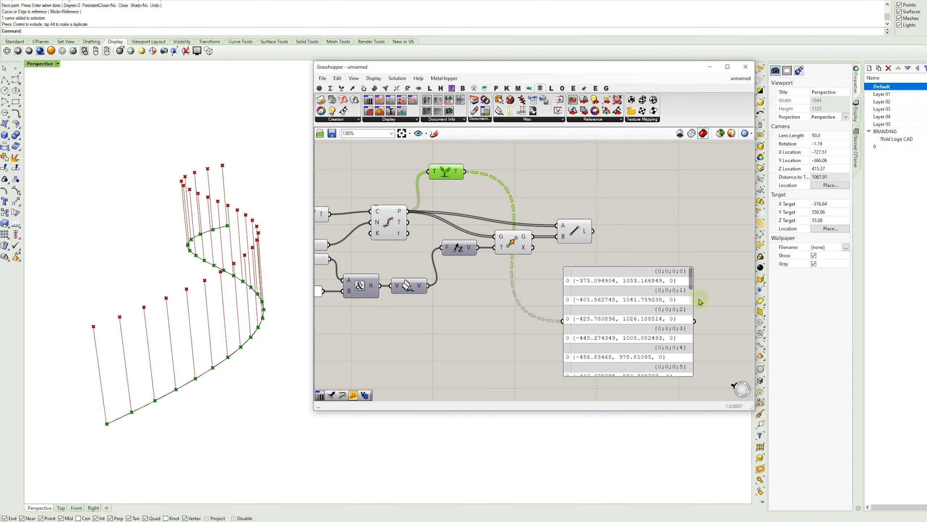
- Route the Divide Curve points through the Graft Tree to the Move and Line inputs, and align the components in line
drag(693, 293, 708, 293)
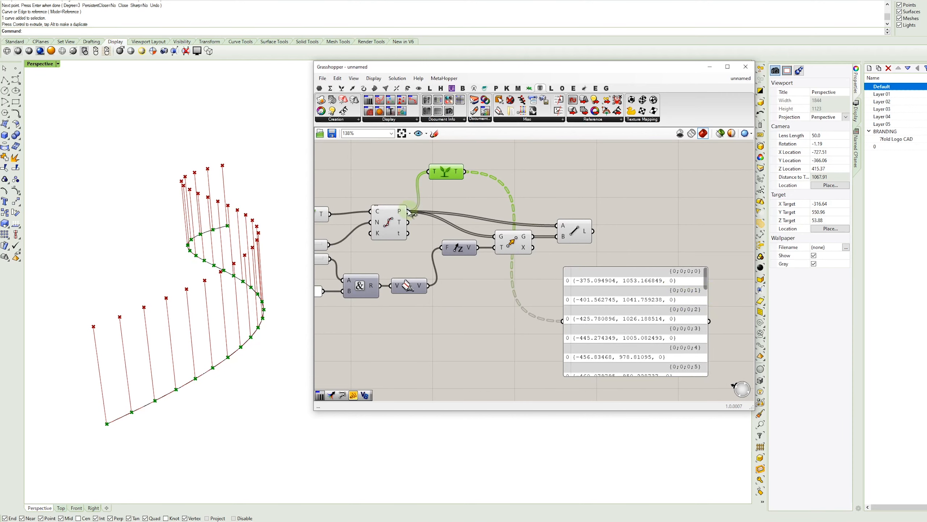
mouse_move(410, 212)
ctrl+shift+mouse_down()
mouse_move(428, 236)
mouse_move(451, 175)
mouse_move(472, 173)
mouse_move(407, 210)
ctrl+shift+mouse_up()
drag(454, 169, 443, 215)
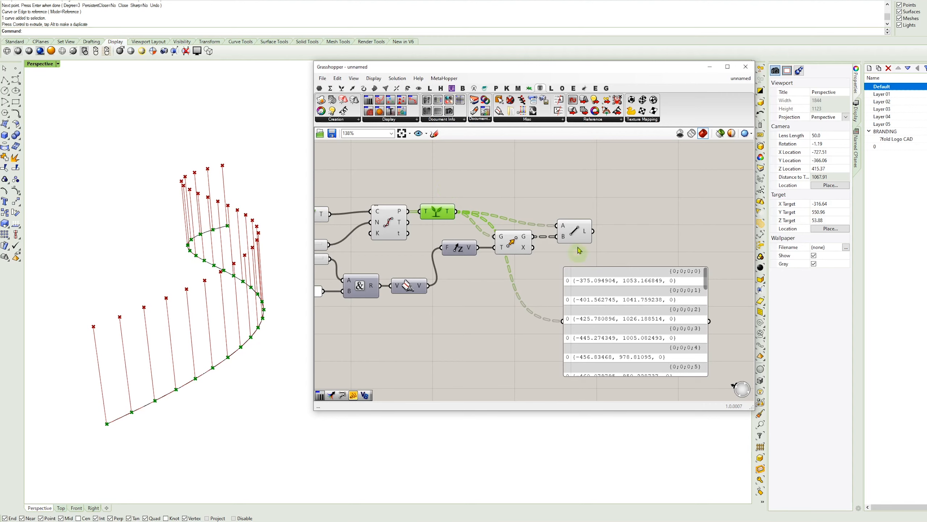
drag(577, 236, 577, 221)
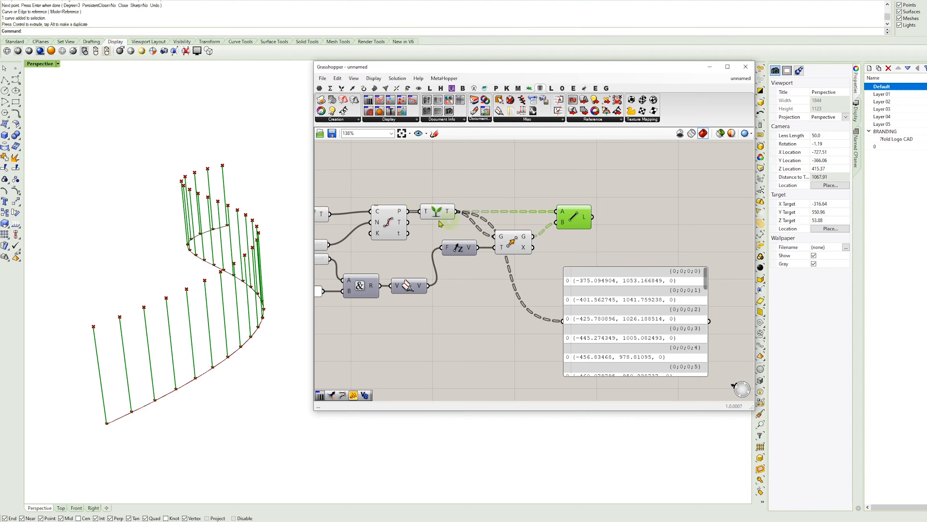
mouse_move(457, 215)
ctrl+shift+mouse_down()
mouse_move(451, 171)
mouse_move(447, 187)
mouse_move(473, 193)
mouse_move(459, 215)
ctrl+shift+mouse_up()
right_drag(488, 182, 474, 190)
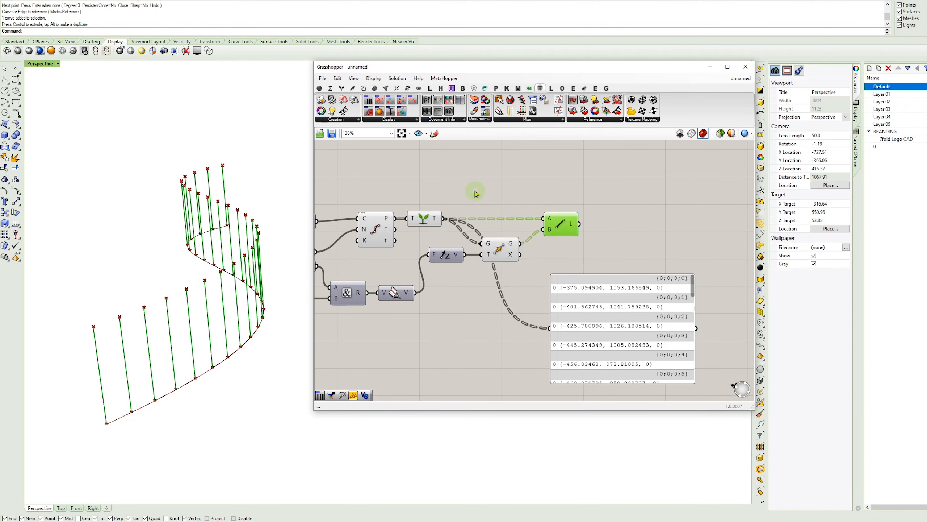
- Add a Merge component, connect the grafted points to D1 and the moved points to D2, and show its result in the panel
drag(557, 300, 605, 308)
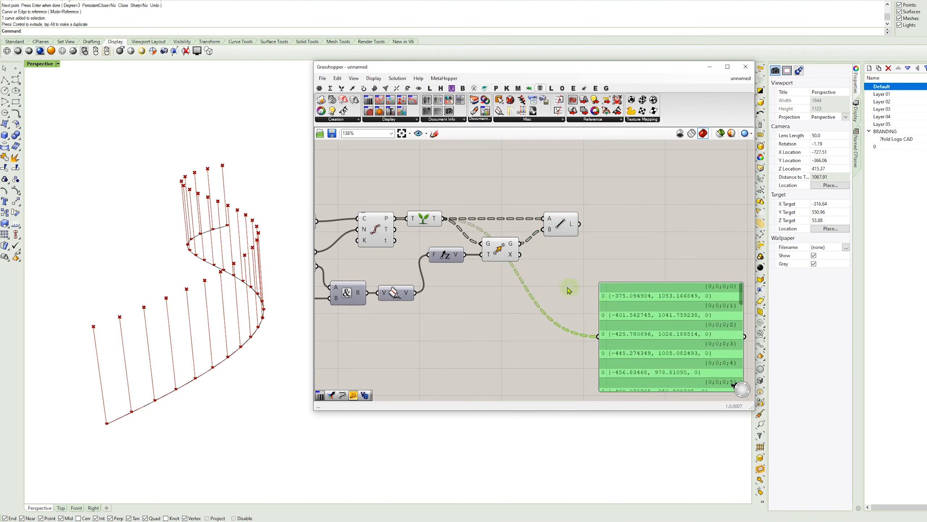
right_drag(578, 277, 543, 266)
double_click(547, 251)
text(merge)
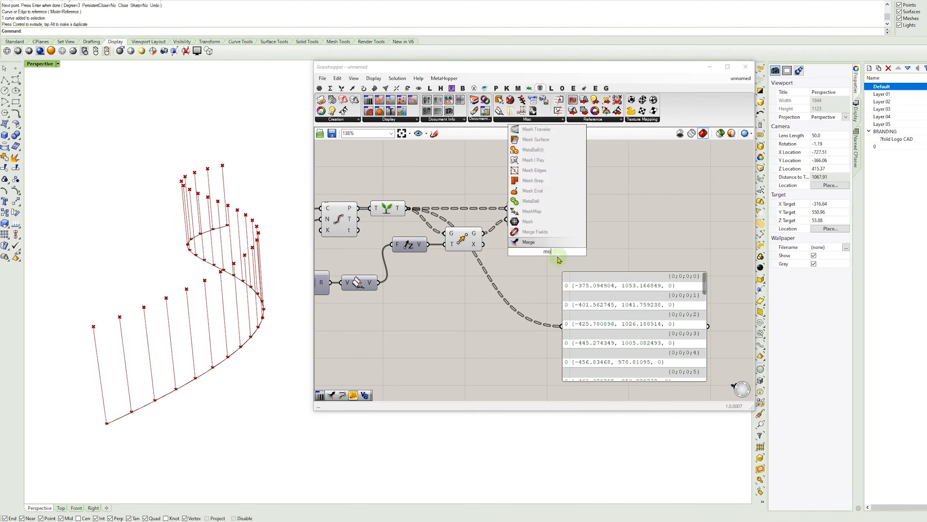
key(Return)
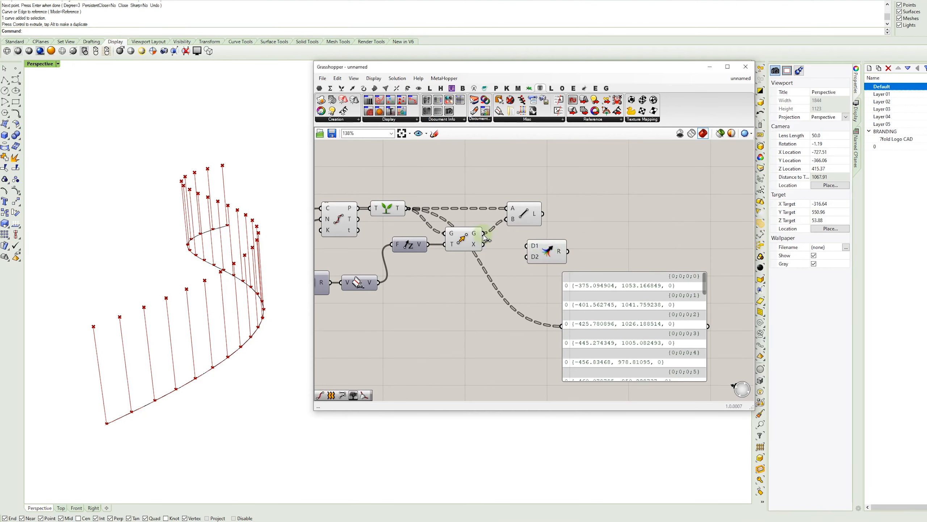
drag(484, 234, 526, 246)
drag(407, 209, 561, 326)
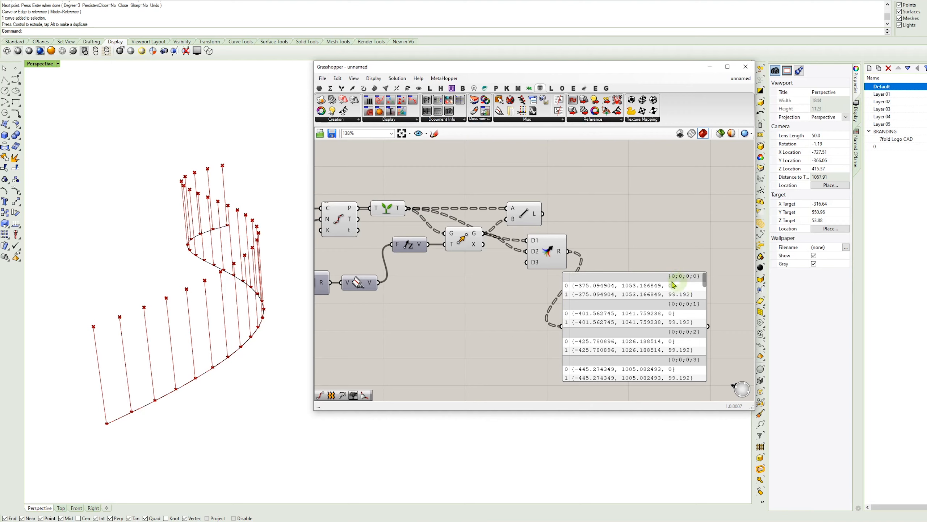
- Add a PolyLine component and connect the Merge result to its V input
double_click(625, 228)
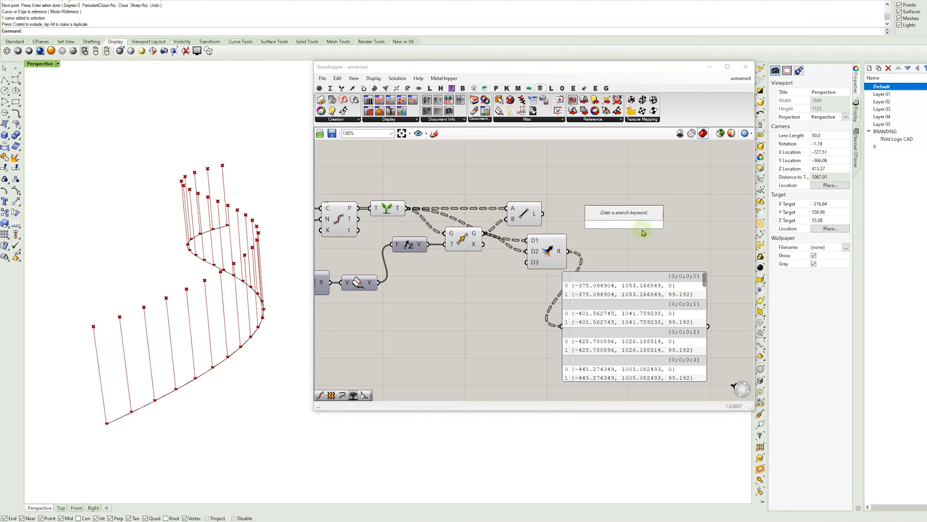
text(pline)
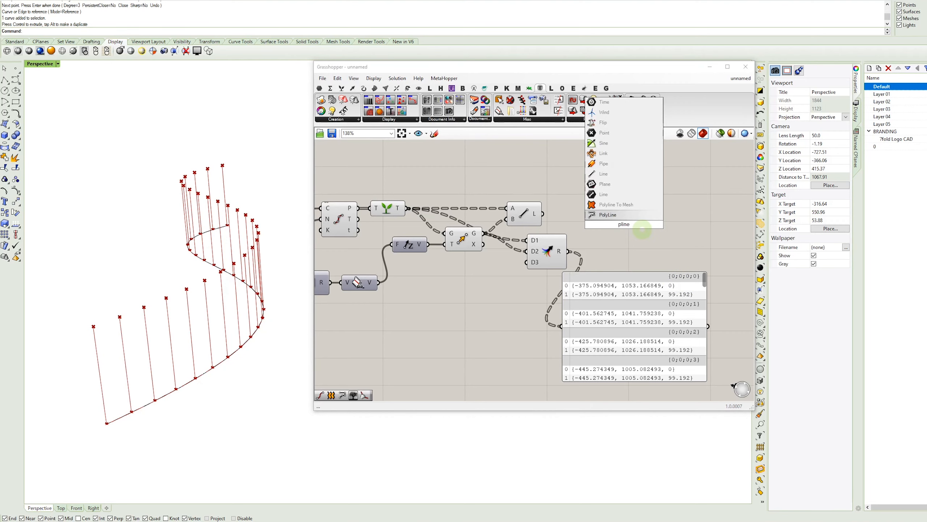
key(Return)
drag(569, 251, 607, 217)
- Place the PolyLine component beside Merge with the panel next to it, and show the polyline output in the panel
drag(619, 309, 697, 287)
drag(623, 235, 613, 268)
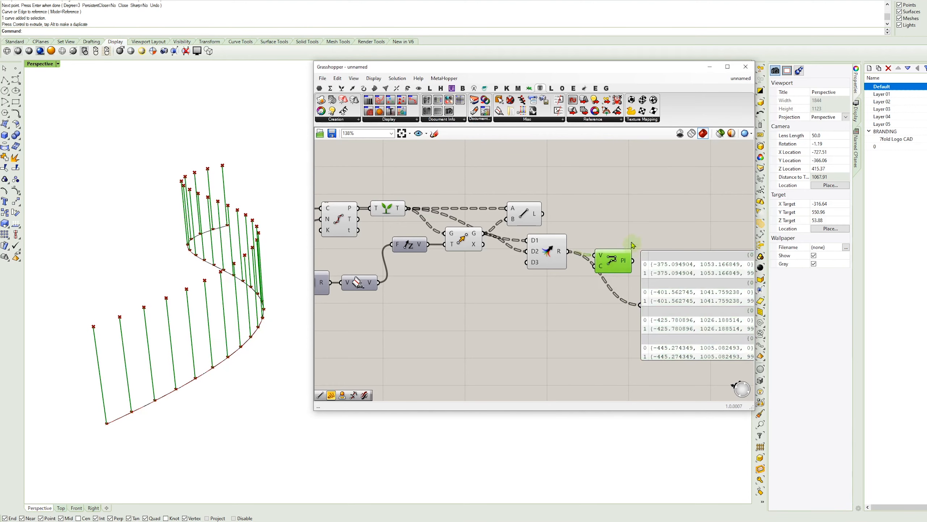
right_drag(635, 249, 539, 231)
drag(538, 243, 601, 260)
click(526, 248)
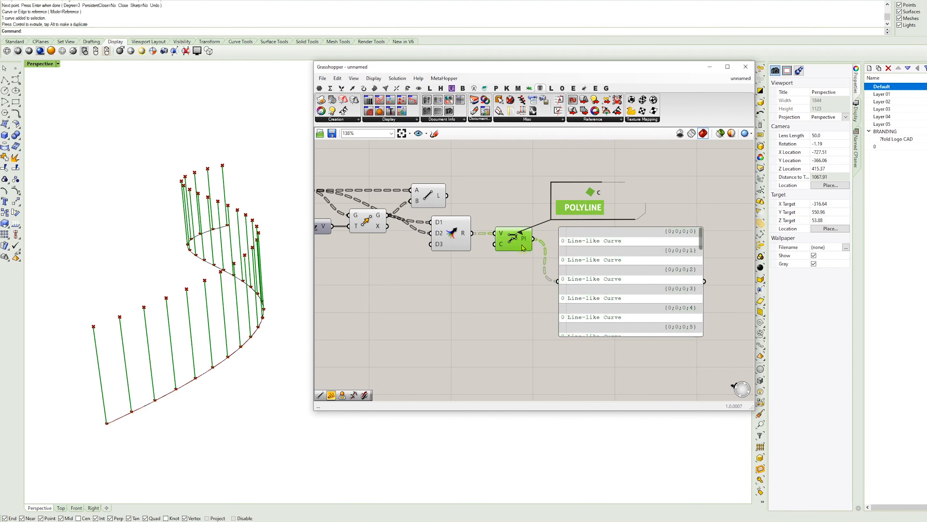
- Delete the redundant Line component and reposition the panel beside the PolyLine component
drag(434, 200, 452, 200)
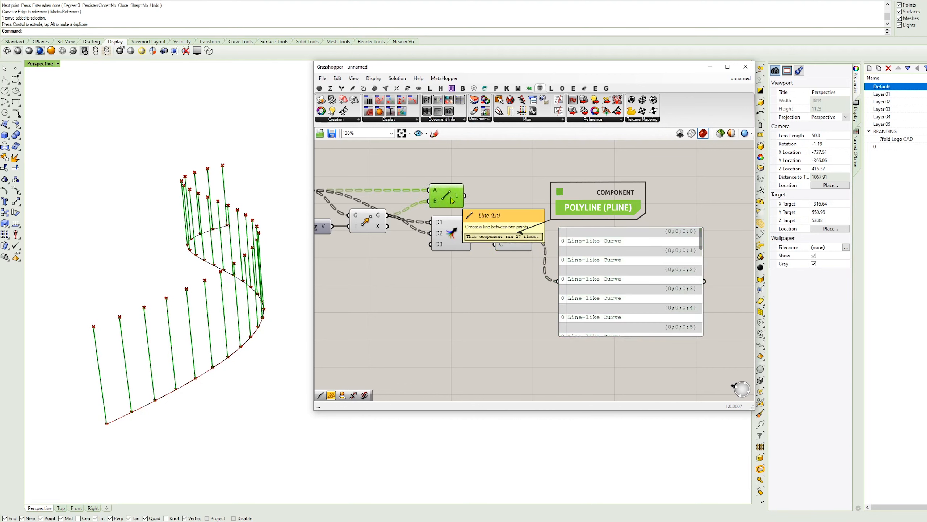
key(Delete)
right_drag(439, 220, 540, 237)
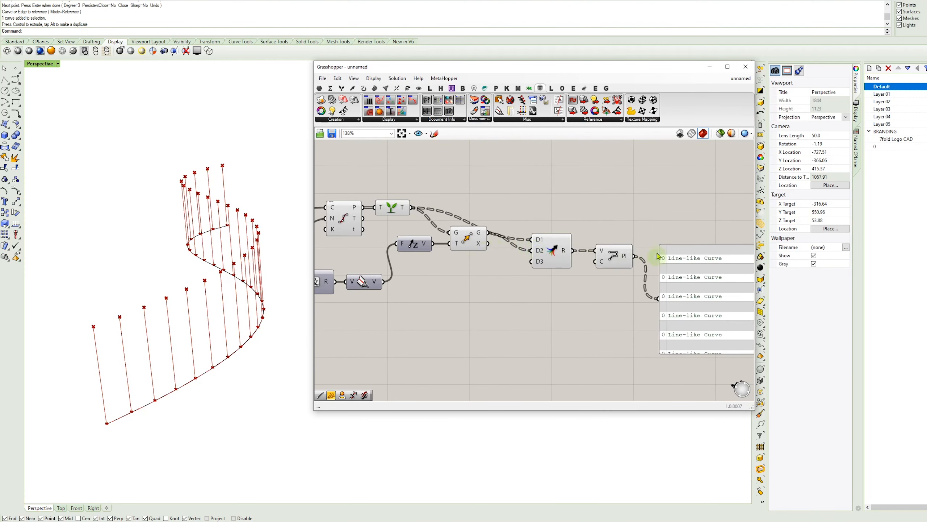
right_drag(658, 256, 590, 241)
drag(621, 269, 633, 262)
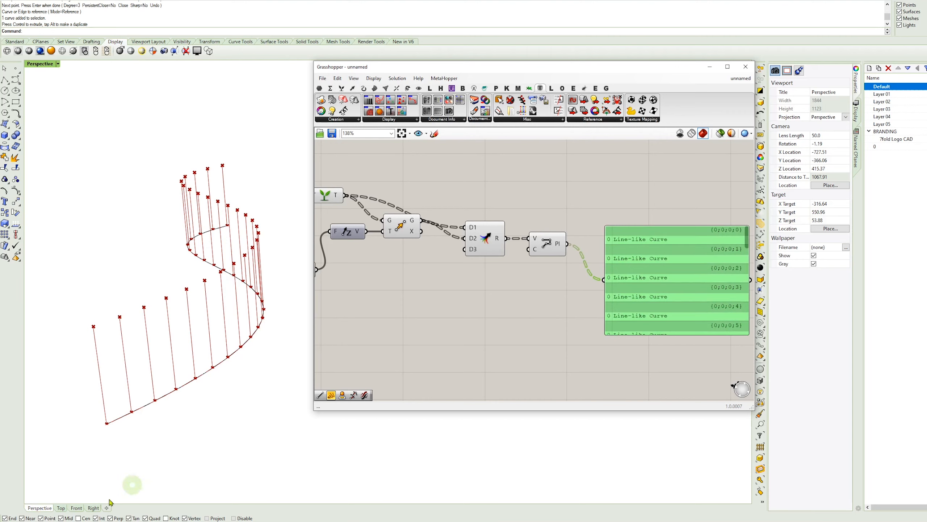
- Switch Rhino to the Top view and hide the 7fold Logo CAD layer
scroll(151, 410, up, 5)
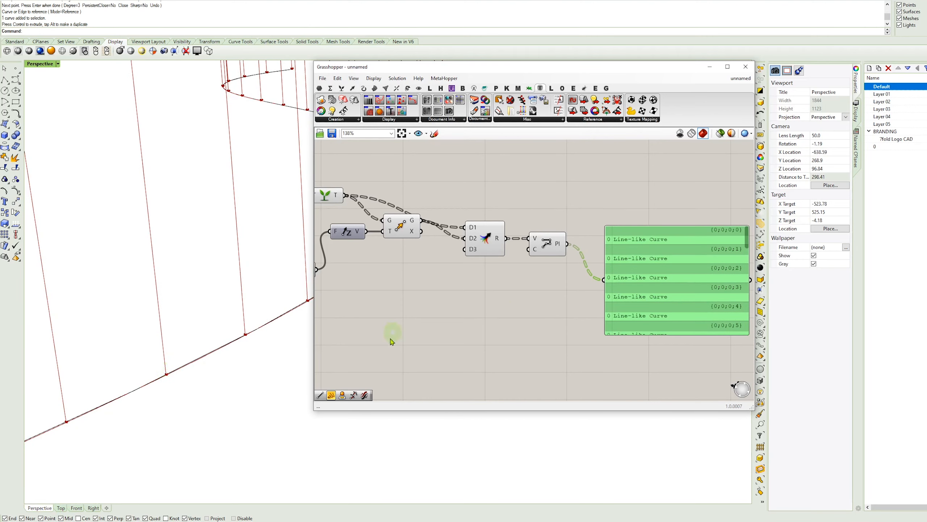
click(60, 508)
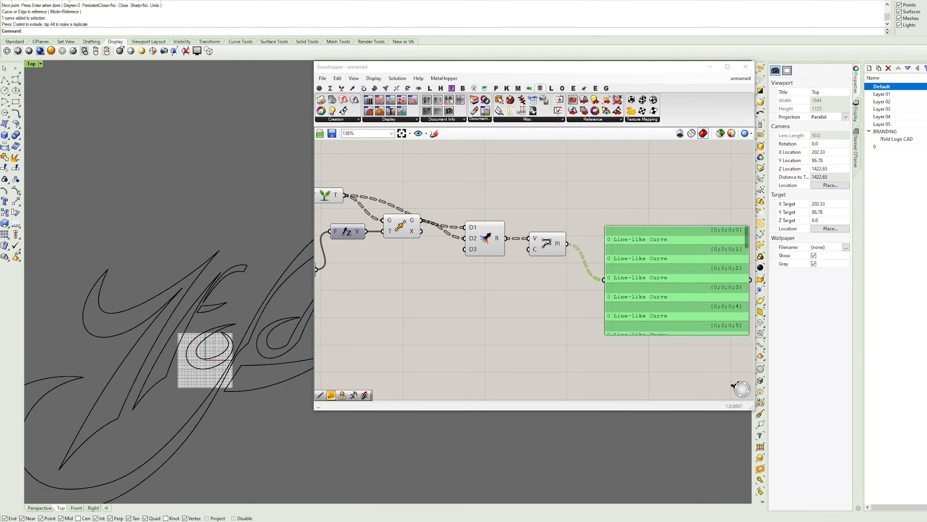
click(925, 139)
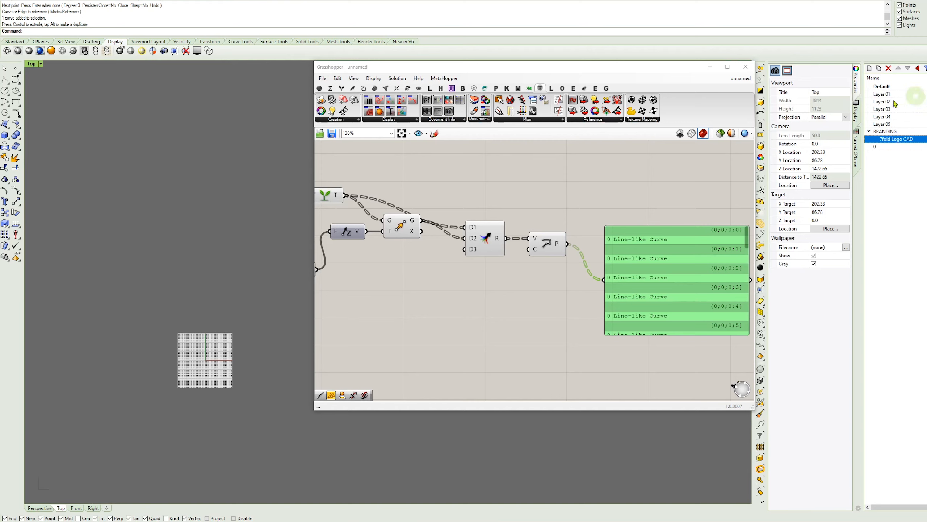
scroll(248, 361, up, 5)
scroll(203, 350, up, 5)
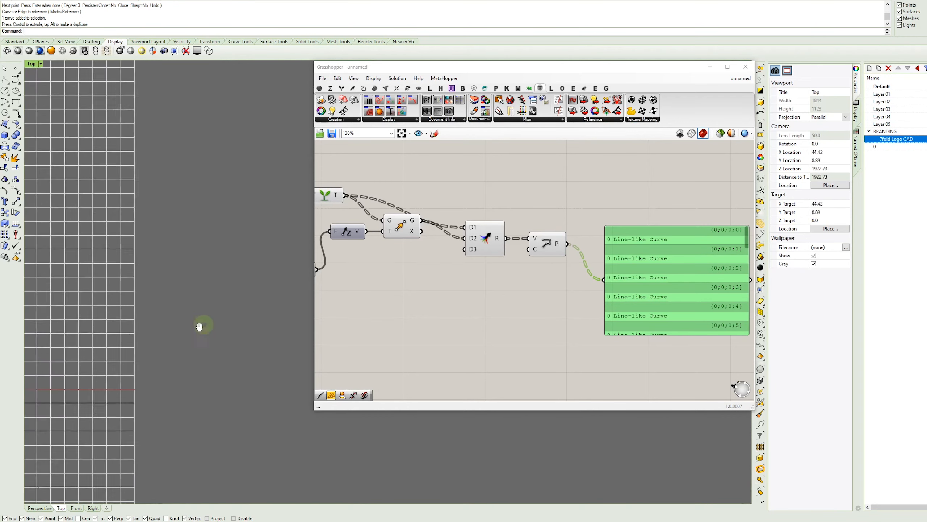
- Draw an S-shaped degree 3 control-point curve with four points just beside the construction grid
click(5, 85)
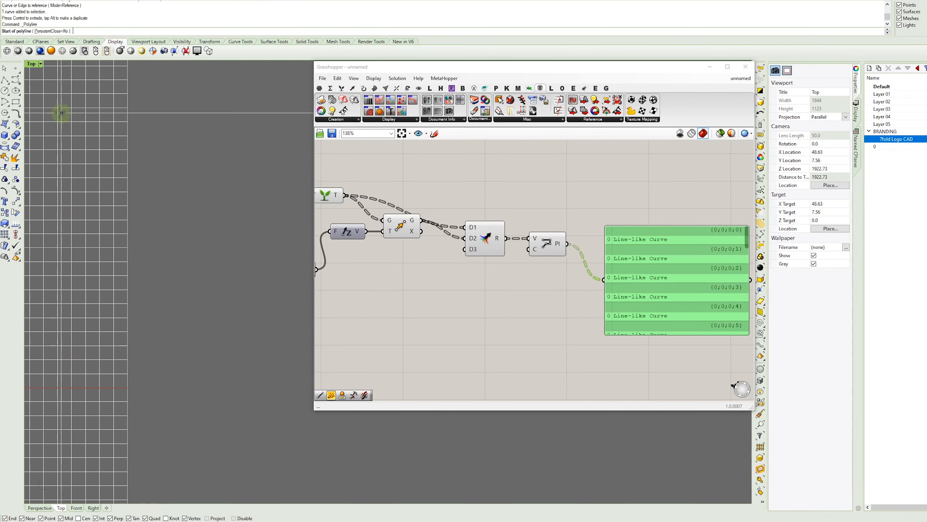
click(152, 387)
click(196, 344)
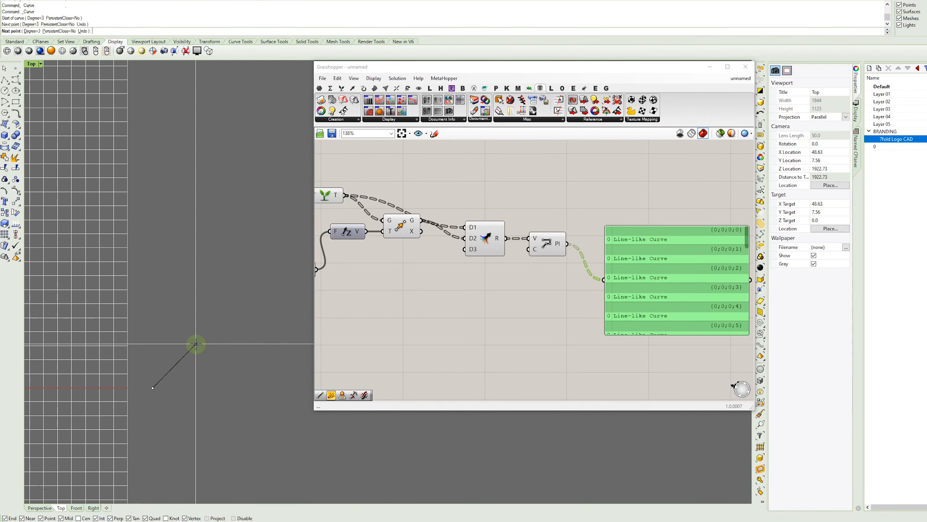
click(150, 297)
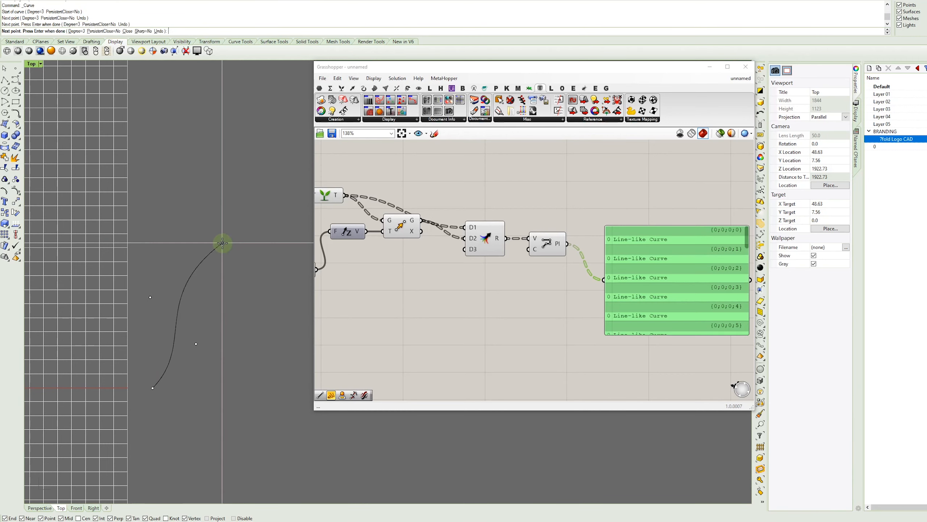
click(222, 243)
key(Return)
- Reshape the curve by pulling its second control point outward and shifting its upper end point inward
click(174, 327)
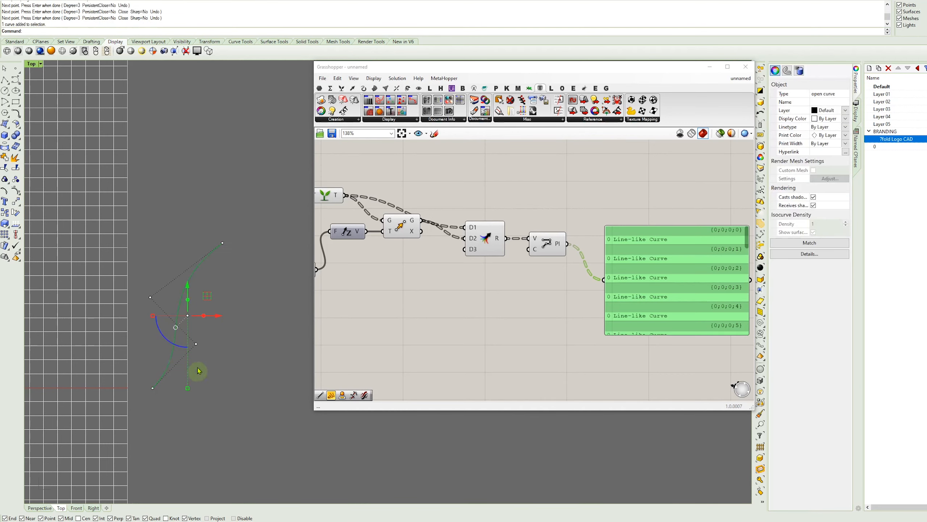
click(196, 344)
drag(196, 344, 243, 345)
drag(222, 242, 178, 256)
key(Escape)
click(190, 320)
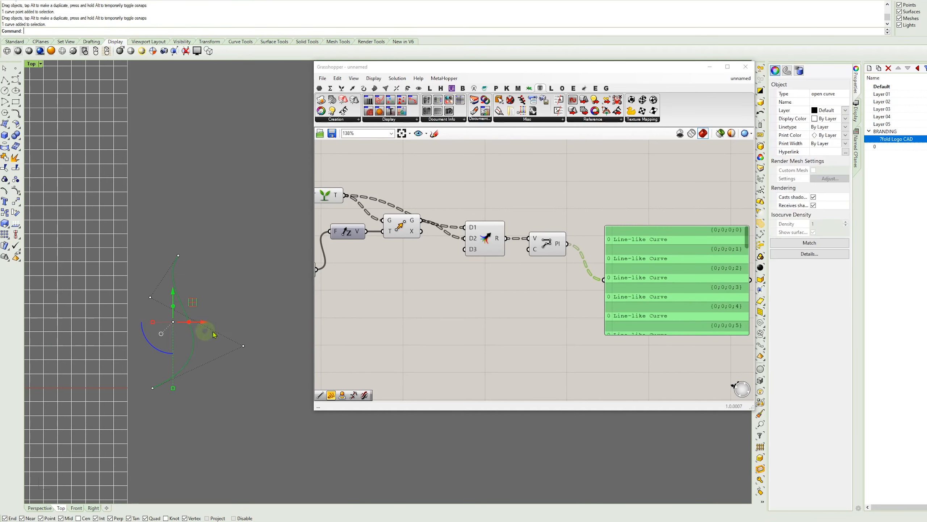
drag(207, 321, 215, 315)
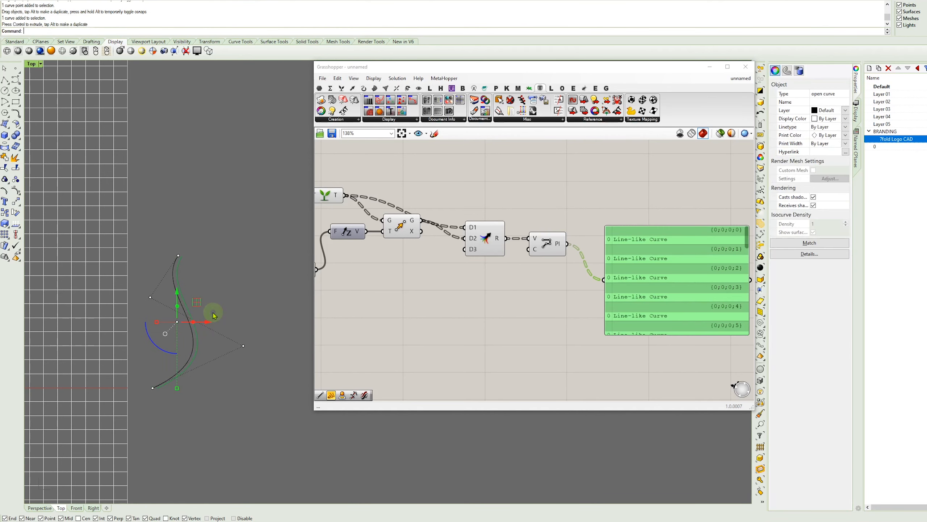
key(ctrl+z)
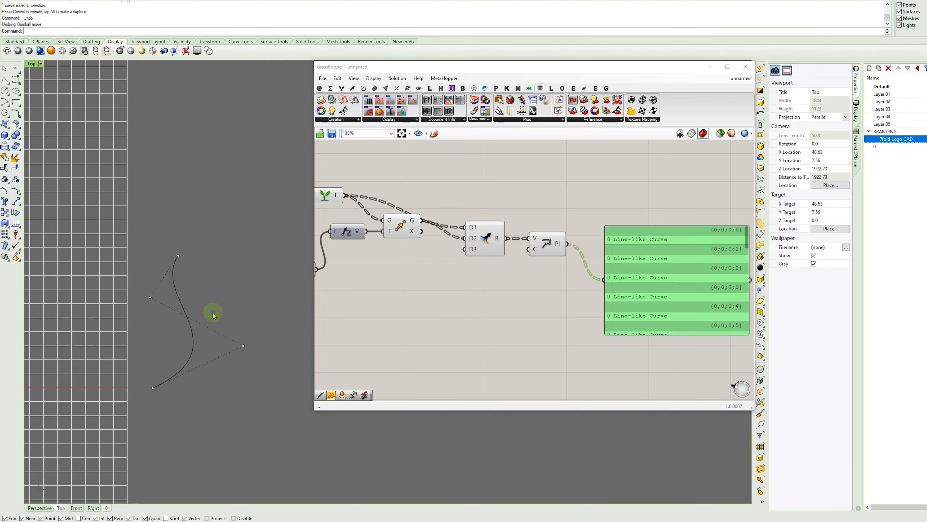
- Copy the reshaped curve and paste a duplicate in place
click(186, 310)
key(ctrl+c)
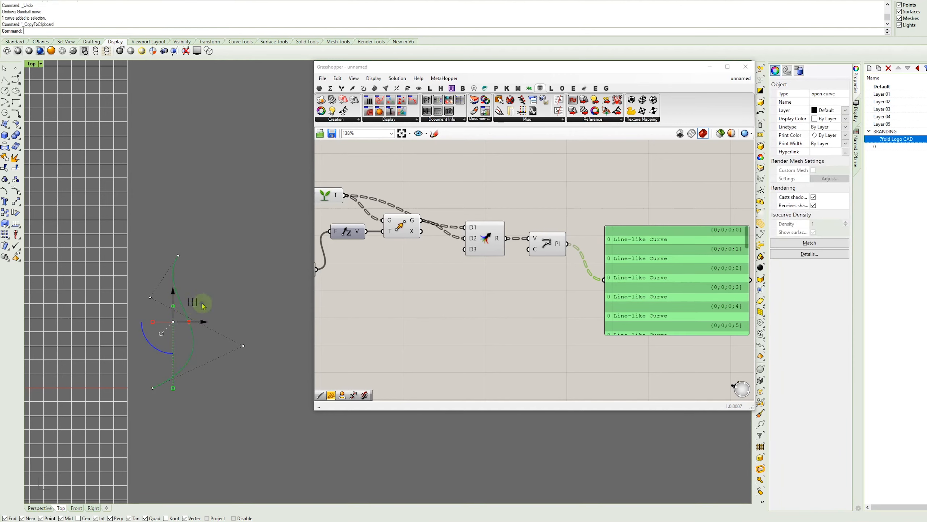
key(ctrl+v)
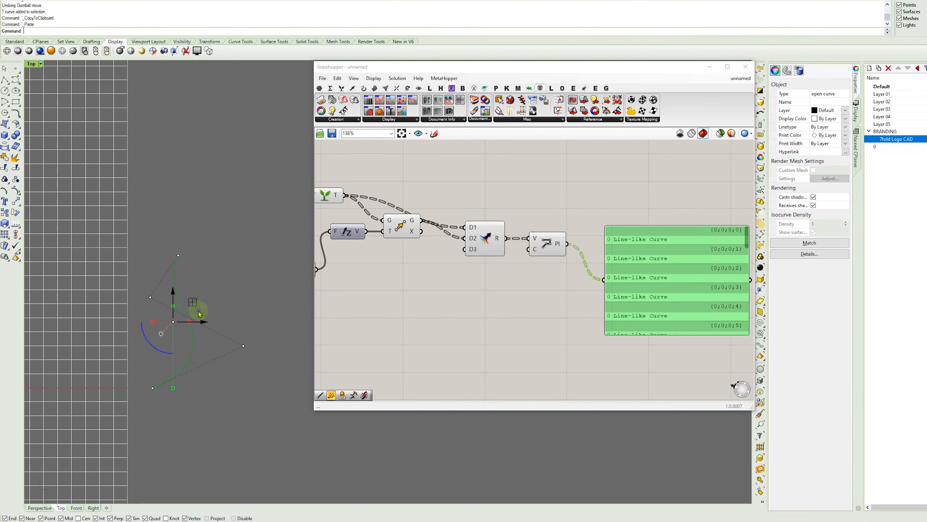
- Offset one curve from its duplicate by shifting its two middle control points sideways and adjusting the outer one further
click(243, 346)
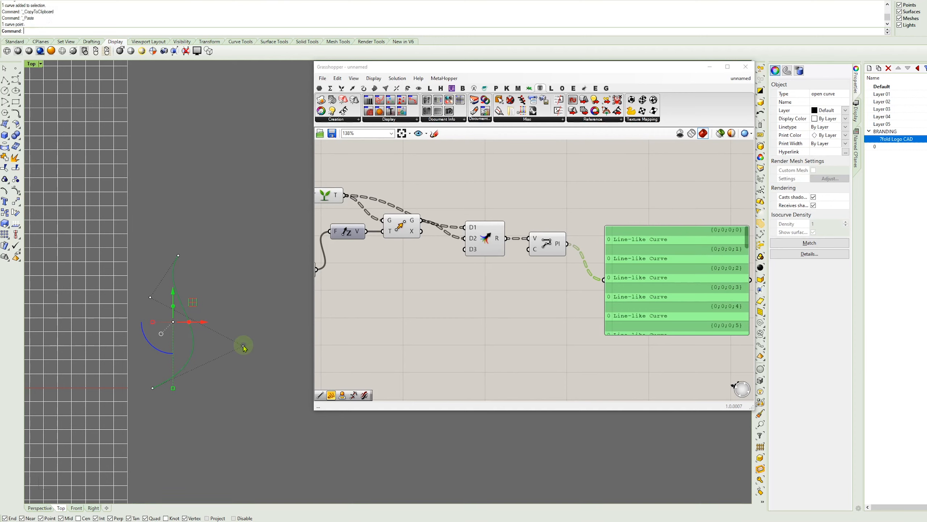
shift+click(150, 298)
drag(228, 321, 235, 323)
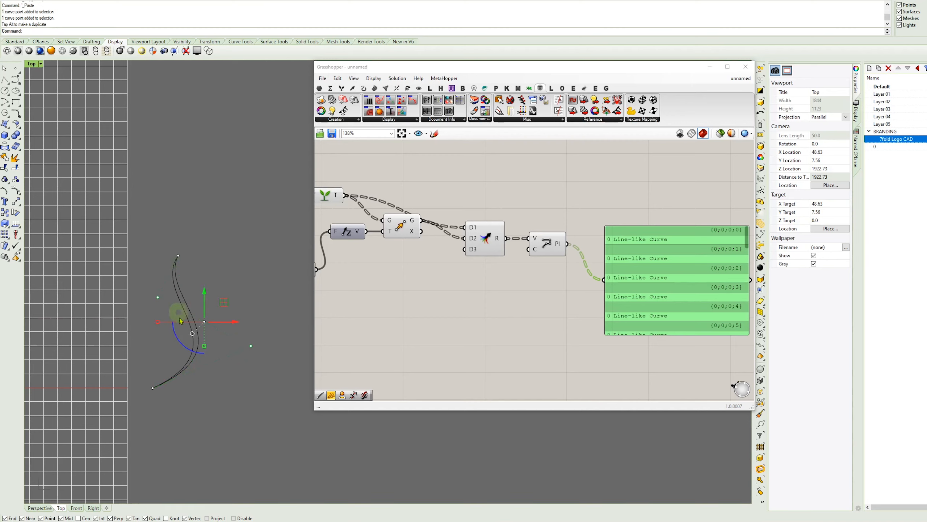
click(245, 356)
click(251, 346)
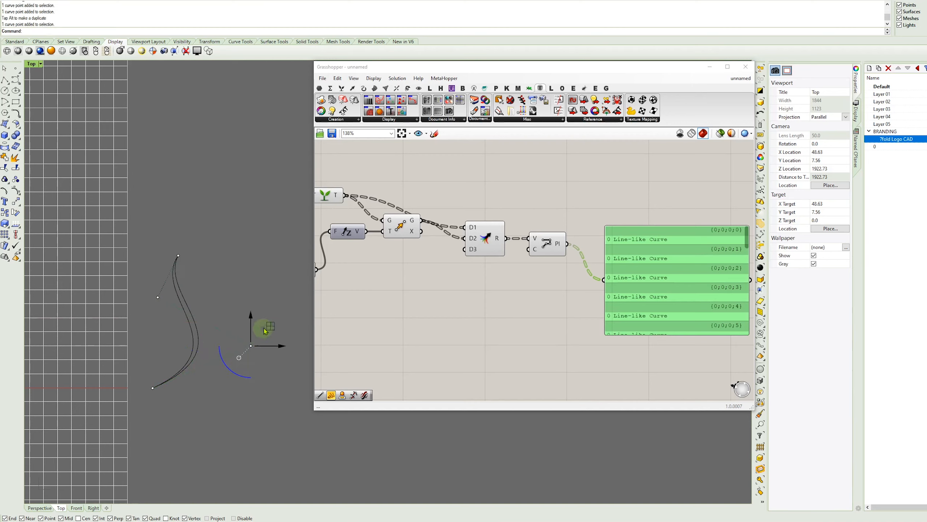
mouse_move(267, 323)
mouse_down()
mouse_move(272, 306)
mouse_move(272, 330)
mouse_up()
scroll(172, 381, up, 6)
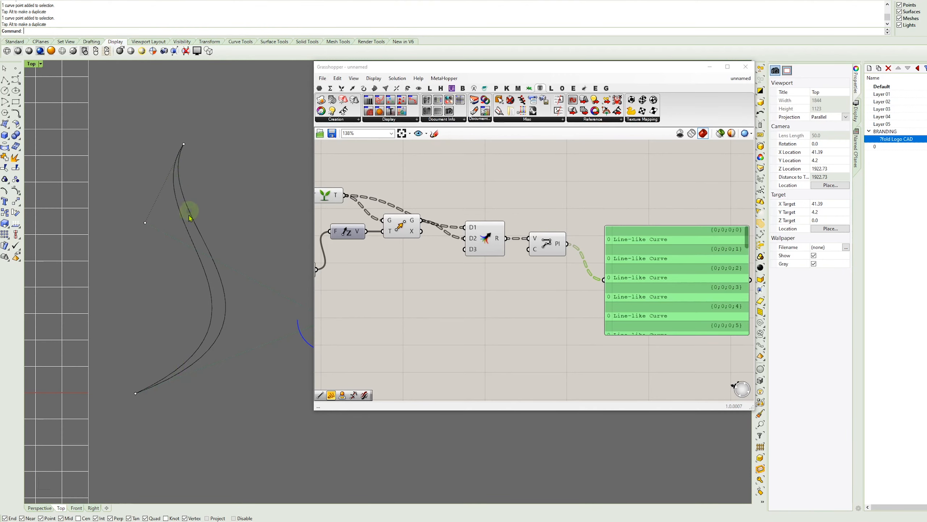
click(178, 210)
click(185, 144)
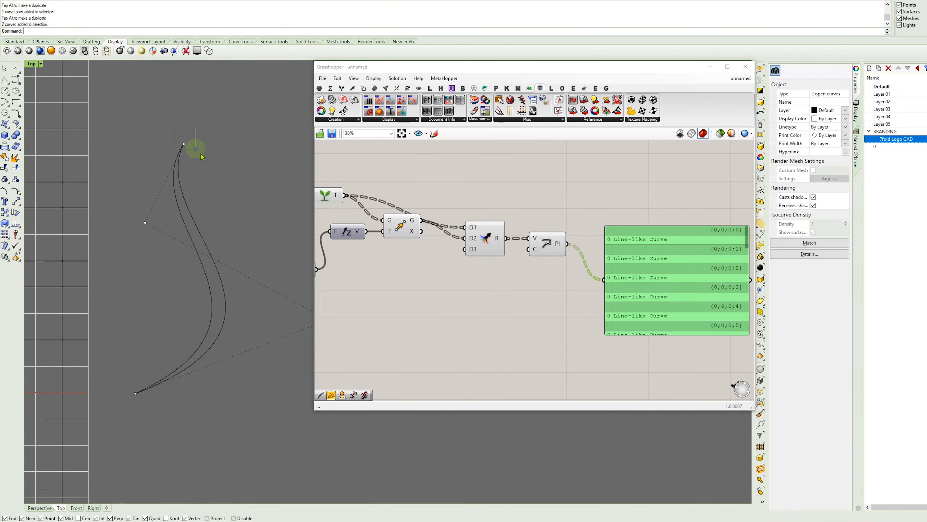
drag(204, 137, 254, 140)
key(ctrl+z)
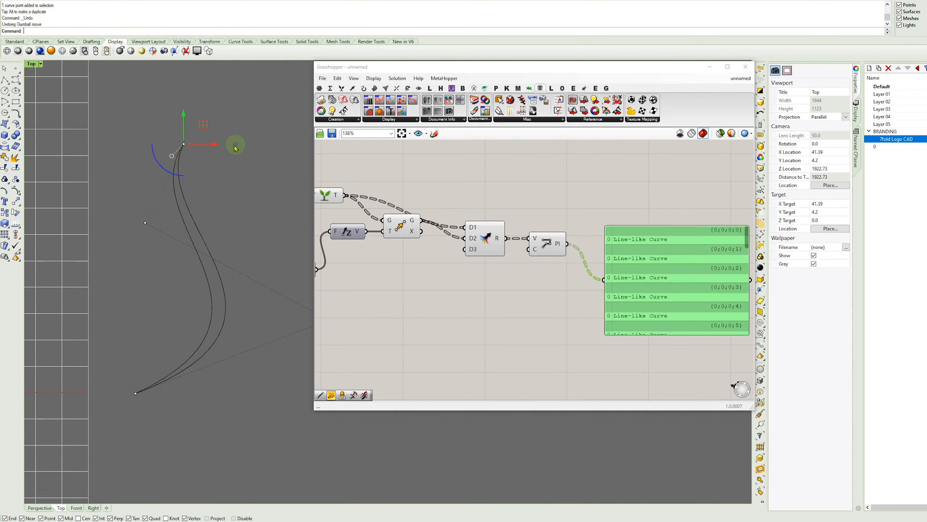
- Move the shared upper end points of both curves together outward and downward to bend the top, and hide the control points
click(192, 216)
shift+click(185, 221)
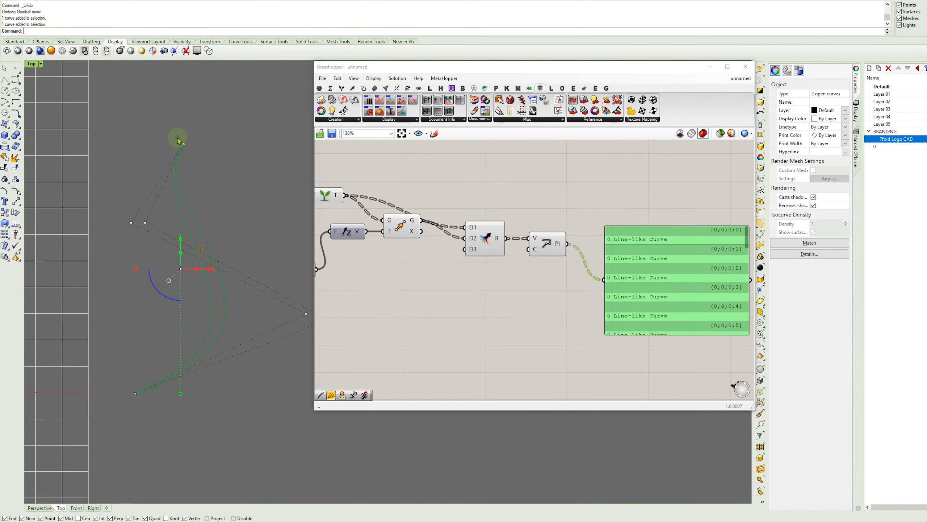
drag(178, 131, 267, 188)
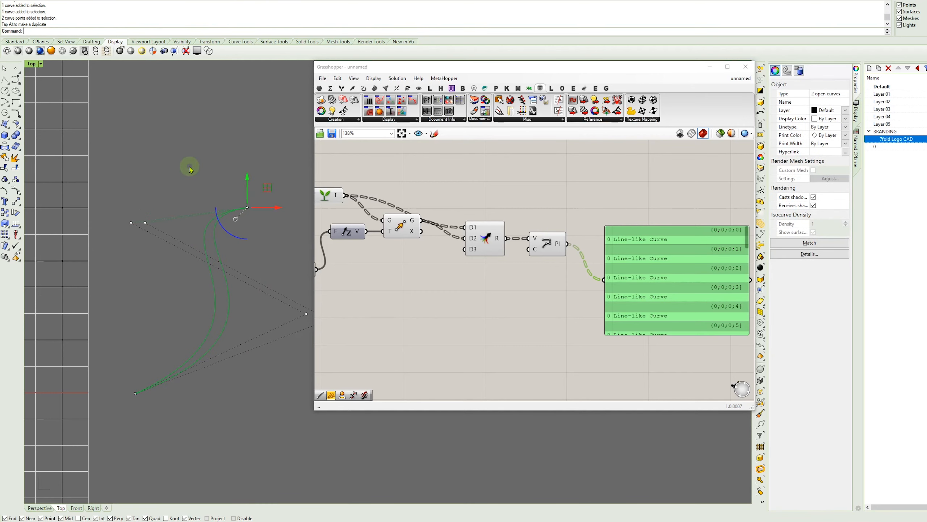
scroll(189, 167, down, 2)
right_drag(190, 167, 175, 166)
key(Escape)
key(Escape)
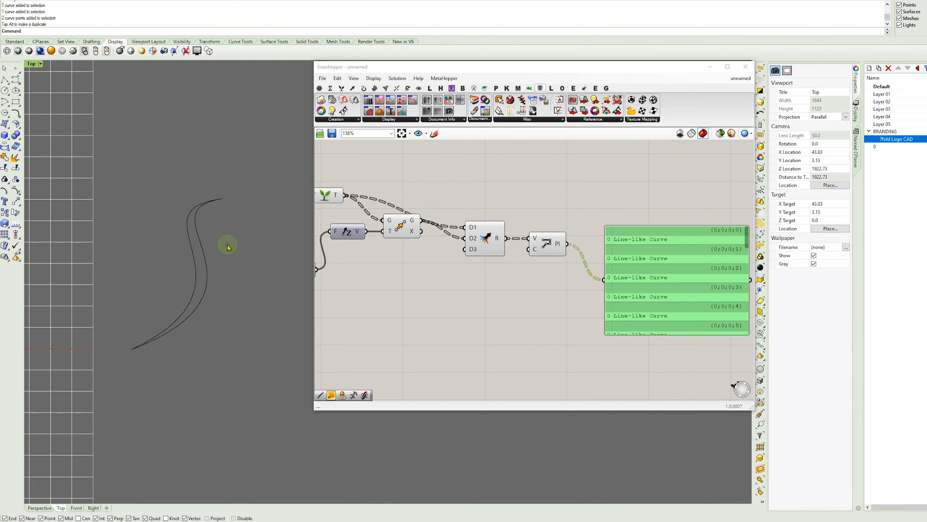
- Join the two S-shaped curves into one closed profile curve
drag(228, 247, 172, 263)
key(ctrl+j)
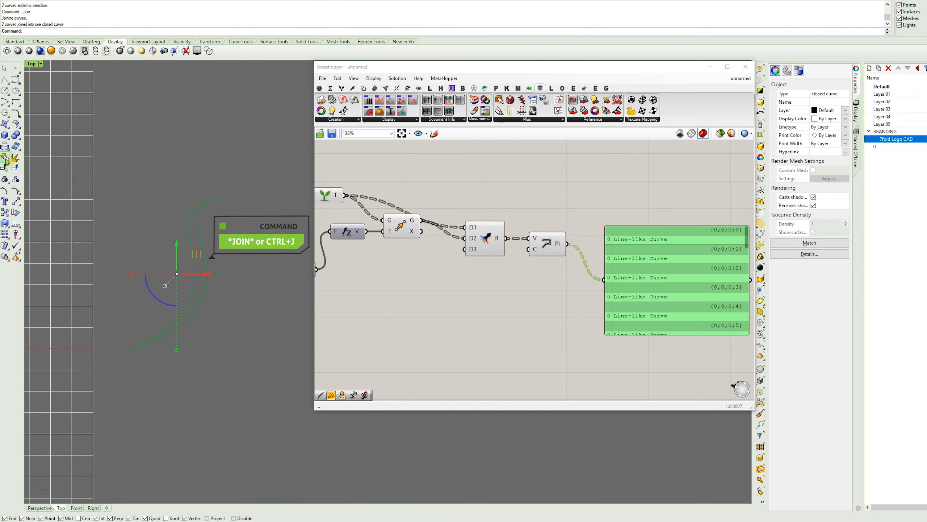
click(129, 184)
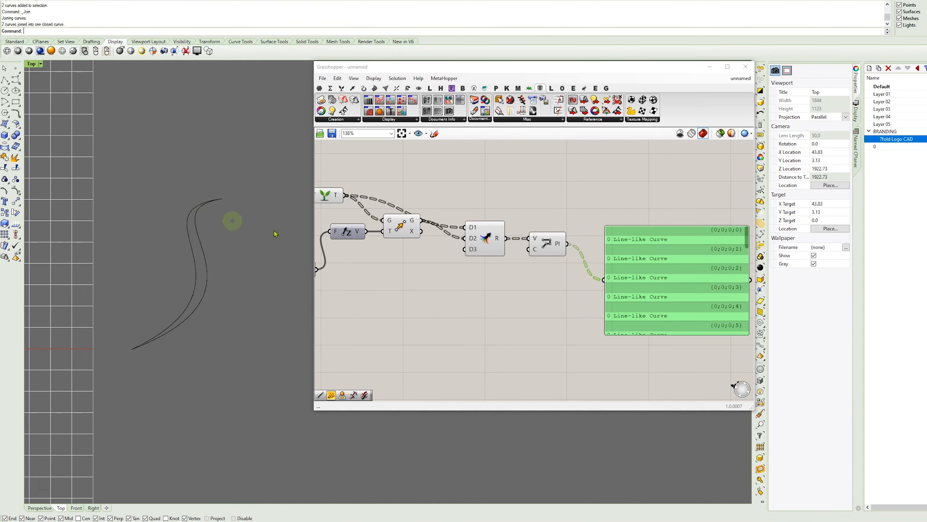
- Add a Plane parameter to the Grasshopper canvas in the free area below the Height of Geometry slider
right_drag(408, 299, 599, 271)
scroll(599, 271, down, 1)
right_drag(512, 262, 631, 283)
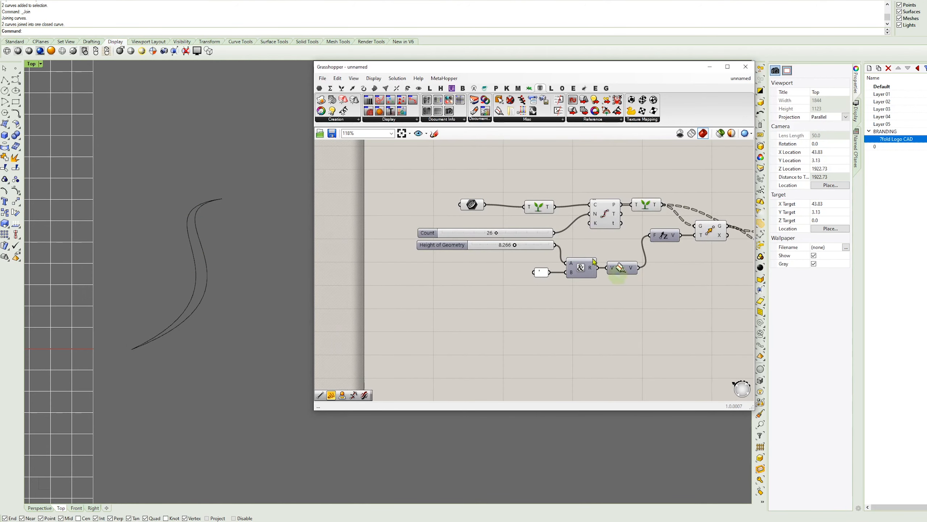
click(319, 90)
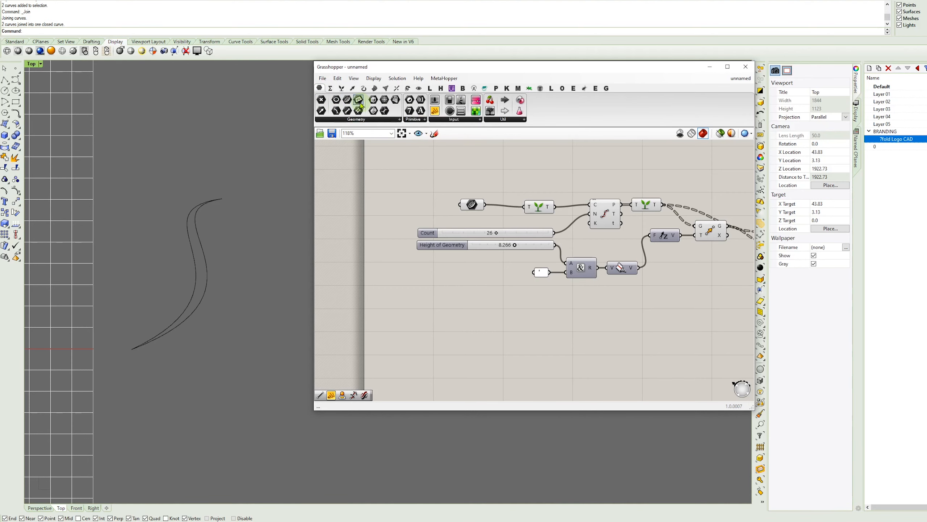
drag(498, 347, 481, 343)
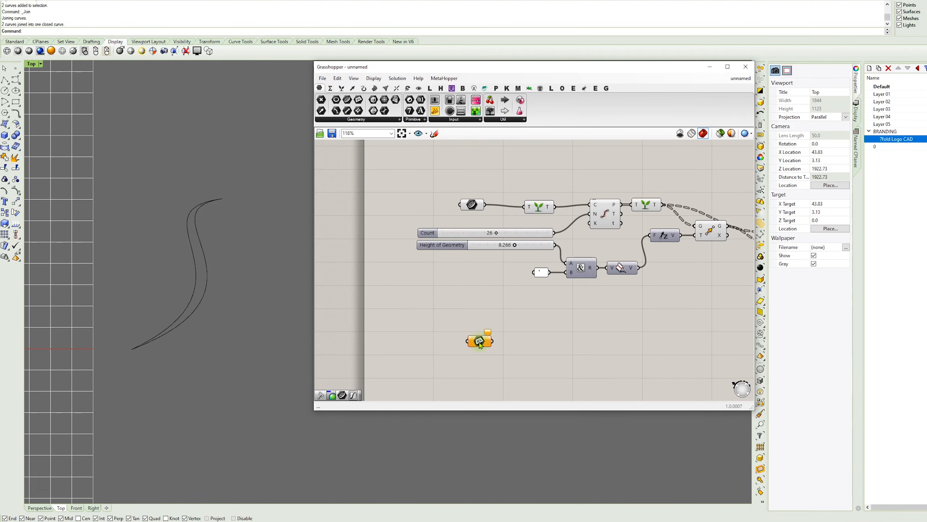
- Set one plane in the Plane parameter, with its origin between the profile's two sides, X axis horizontal and Y axis vertical
right_click(480, 343)
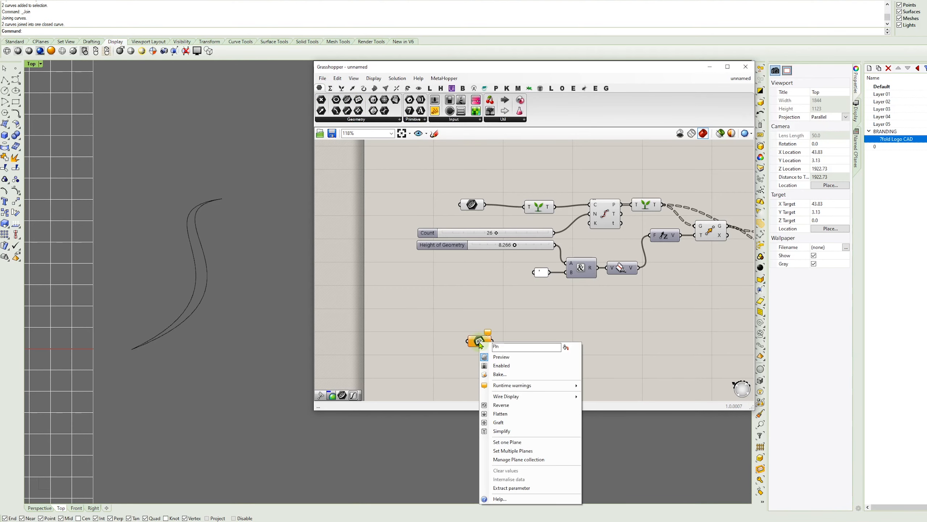
click(525, 443)
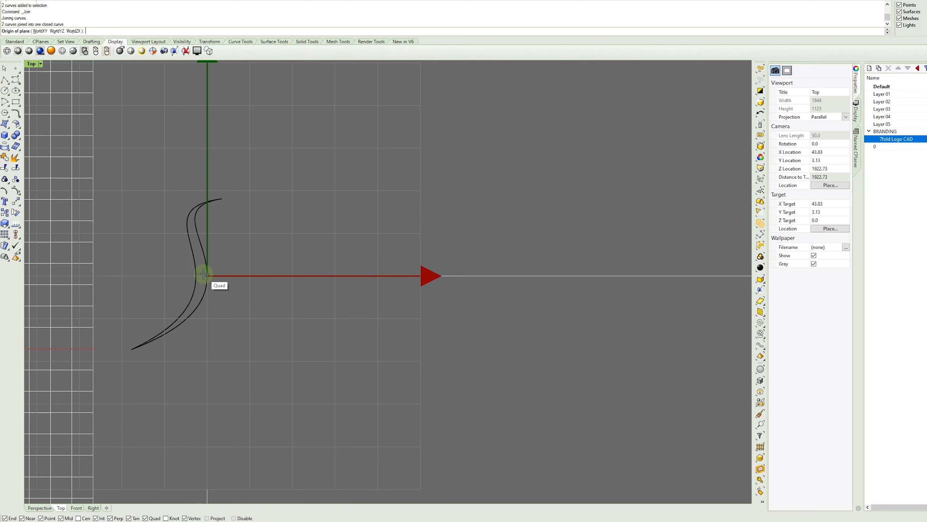
scroll(200, 274, up, 4)
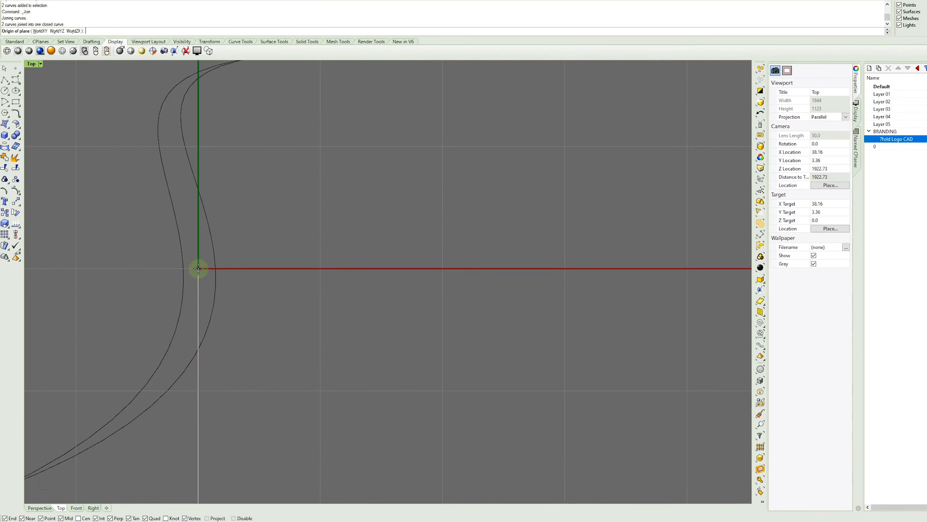
click(198, 268)
scroll(199, 268, down, 3)
click(230, 269)
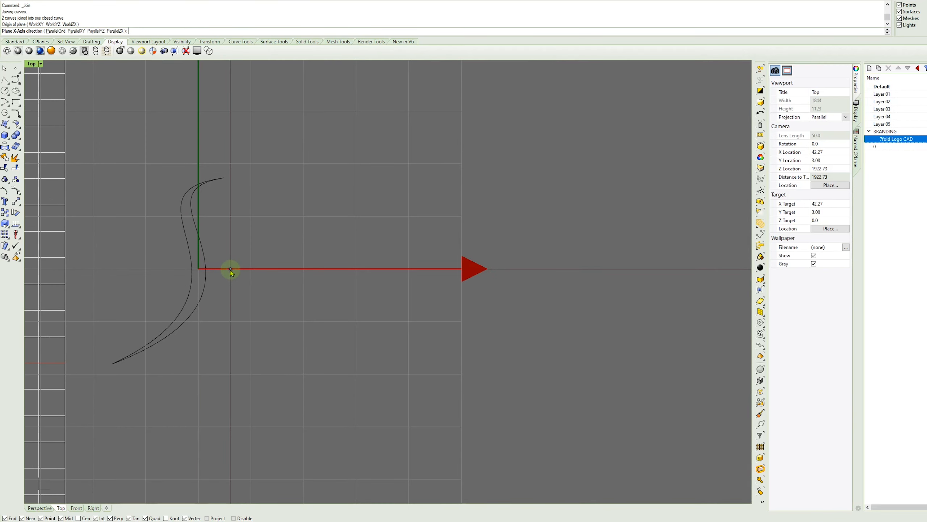
click(188, 139)
click(335, 214)
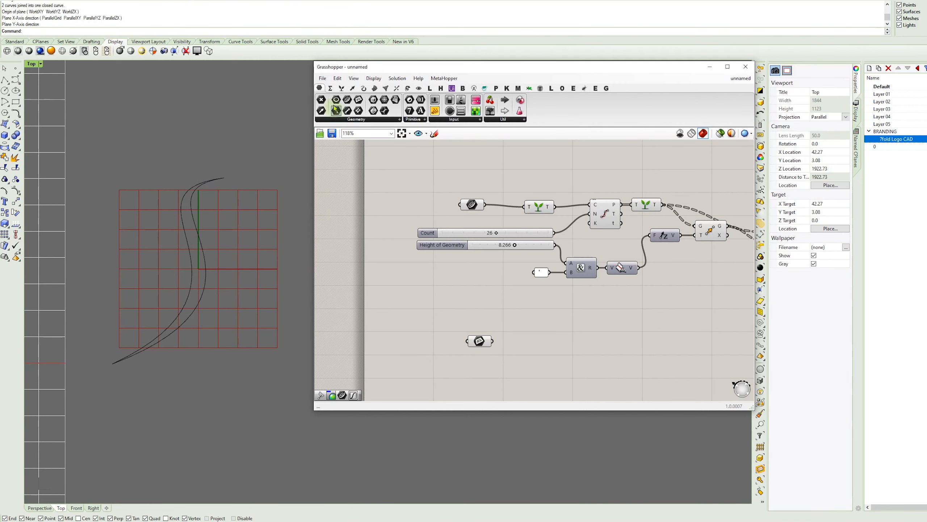
- Add a Curve parameter above the Plane parameter, reference the closed profile curve in it, and line the two parameters up
drag(342, 105, 480, 324)
right_click(479, 325)
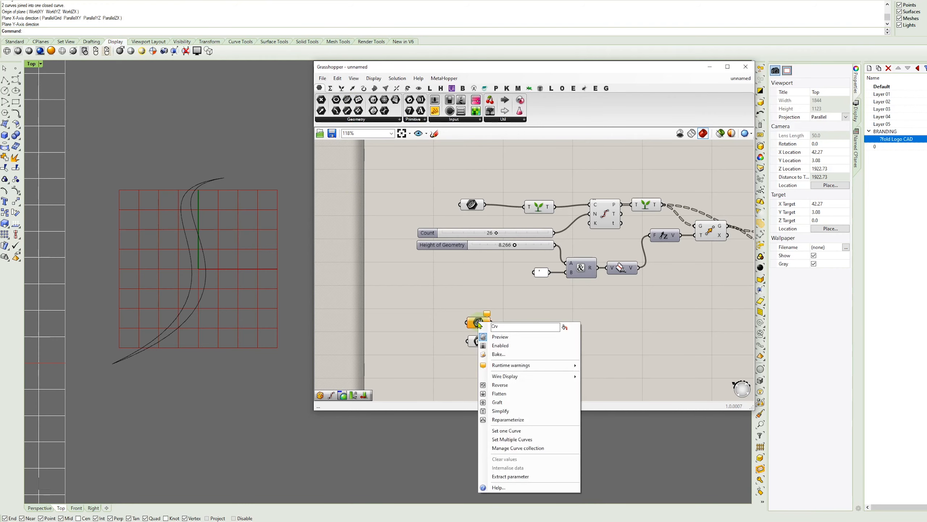
click(503, 419)
click(206, 256)
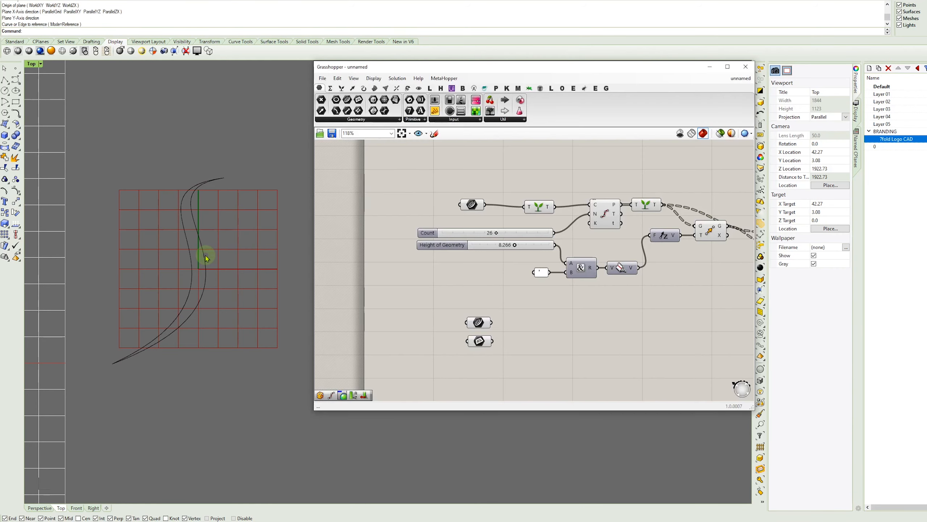
drag(480, 341, 513, 334)
click(535, 337)
- Make the Curve parameter always draw its name and rename it "Section Profile Curve"
right_click(479, 323)
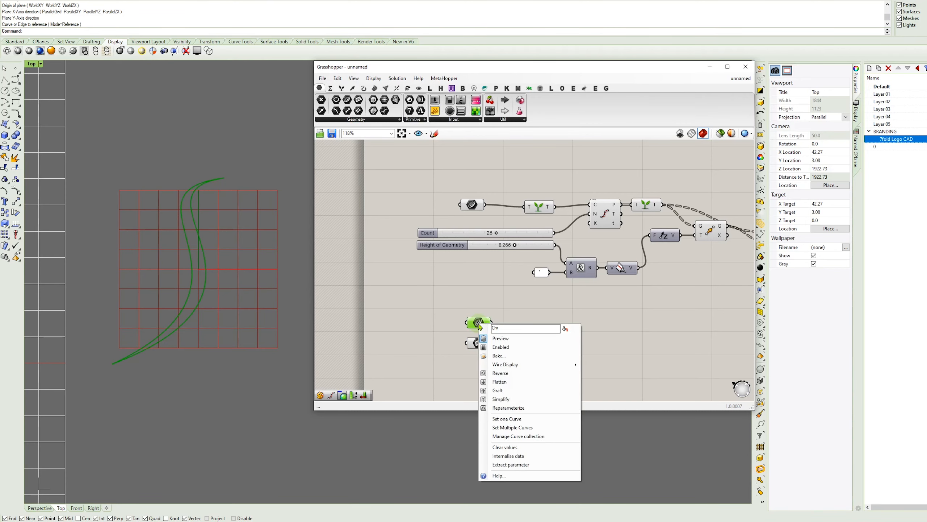
click(565, 329)
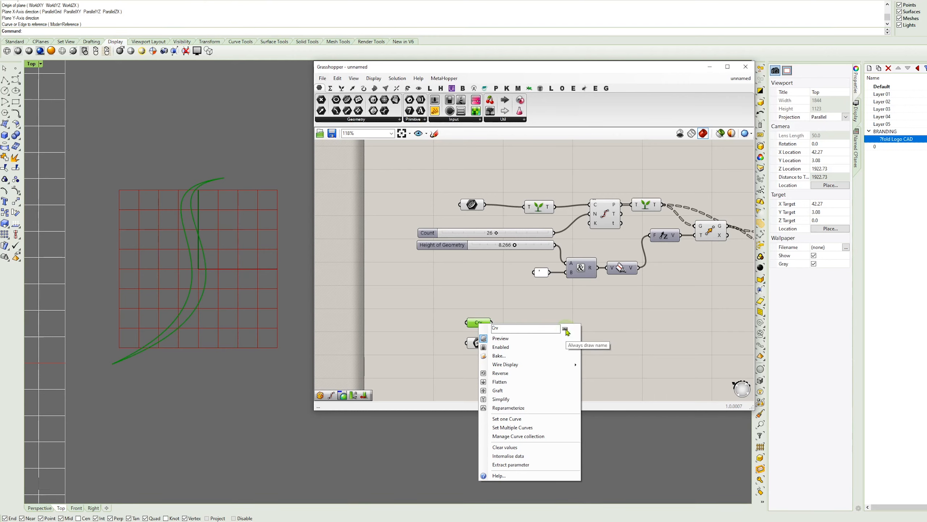
drag(548, 328, 450, 337)
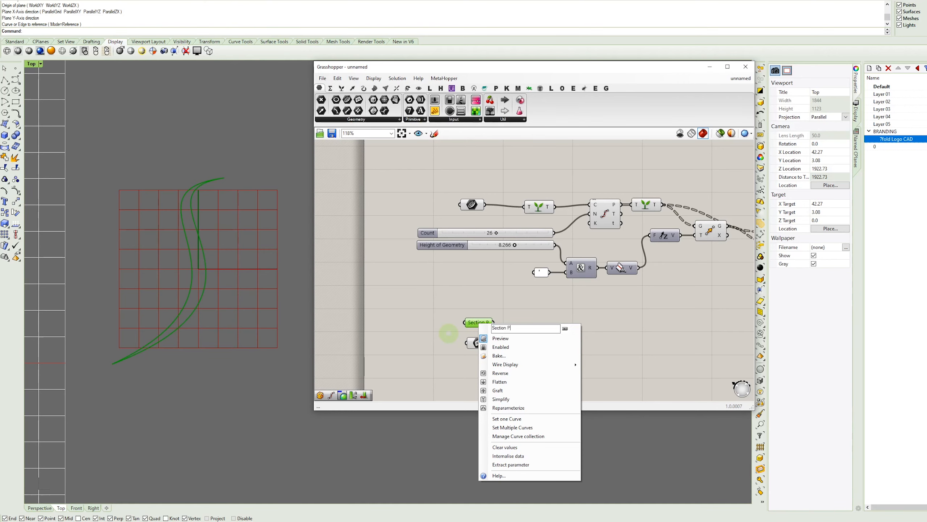
text(Section Profile Curve)
key(Return)
- Rename the Plane parameter "Profile Reference Plane" with its name always drawn, and place the Section Profile Curve parameter close above it
click(484, 349)
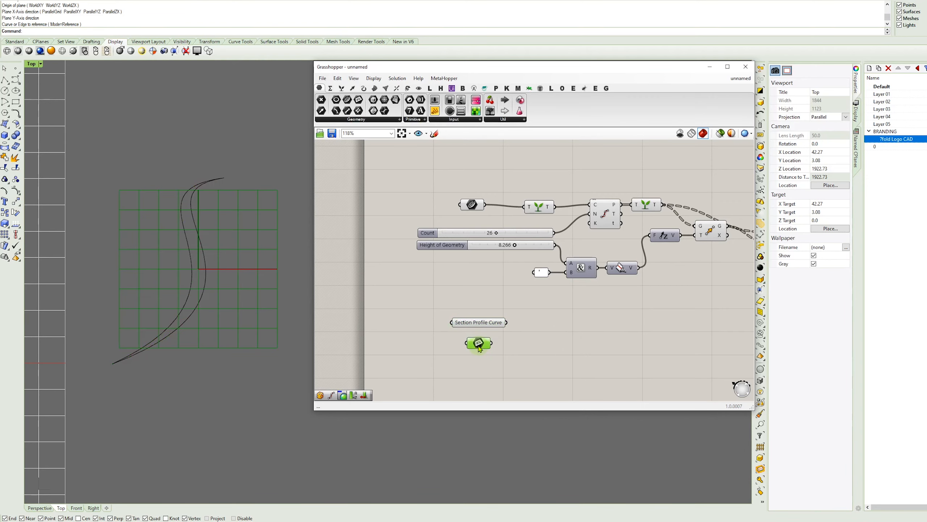
right_click(479, 346)
drag(560, 353, 481, 350)
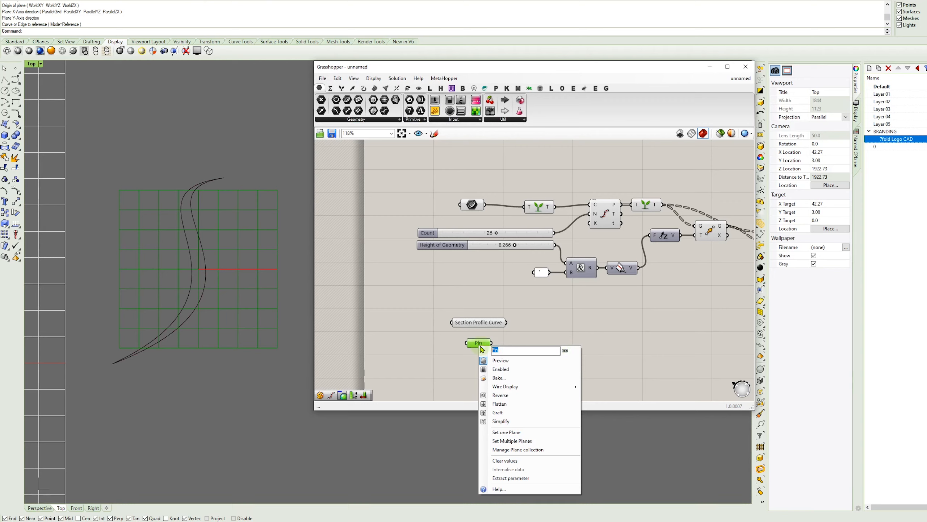
text(Profile Reference Plane)
key(Return)
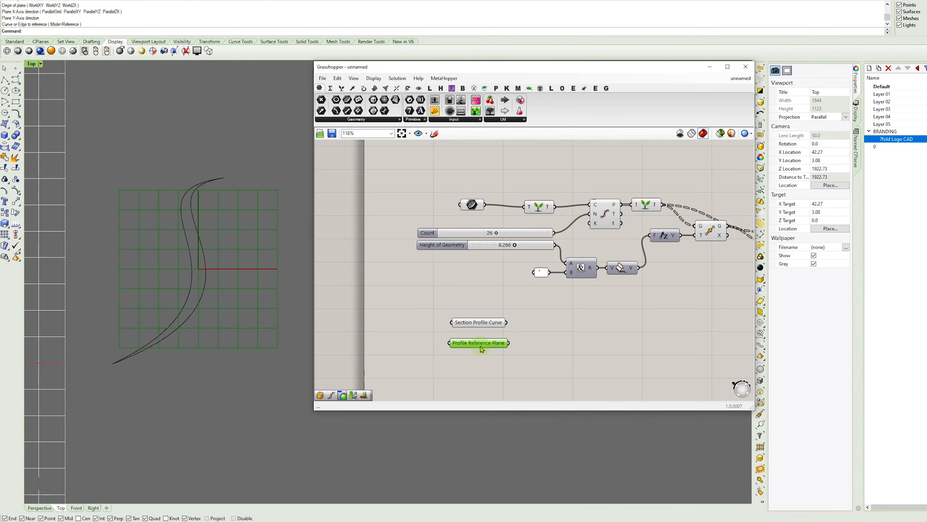
drag(481, 322, 479, 330)
click(490, 362)
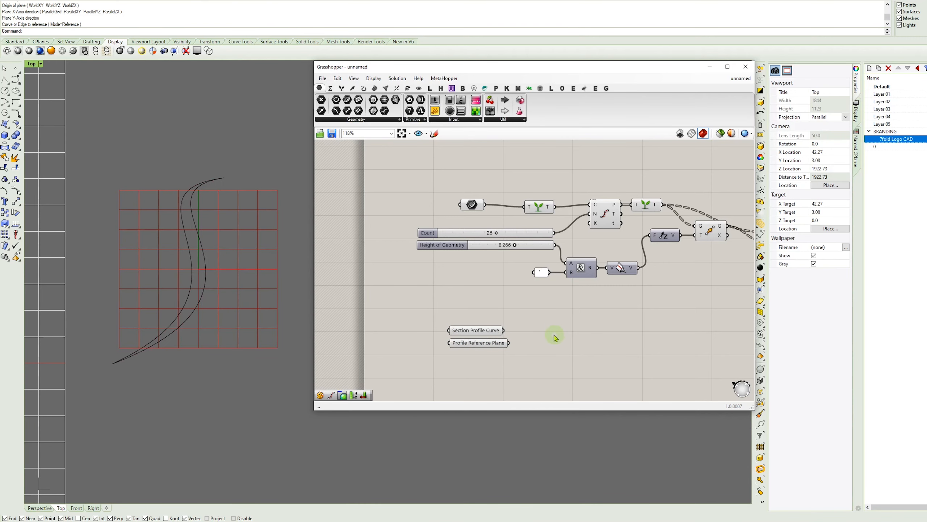
- Inspect the vertical lines along the base curve in the Perspective view, and return to the Top view
right_drag(576, 332, 508, 308)
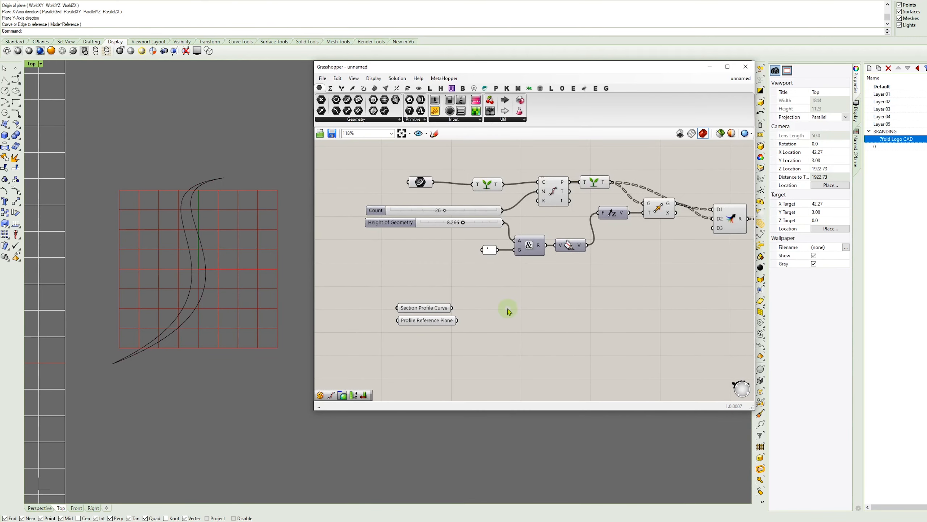
scroll(509, 311, down, 2)
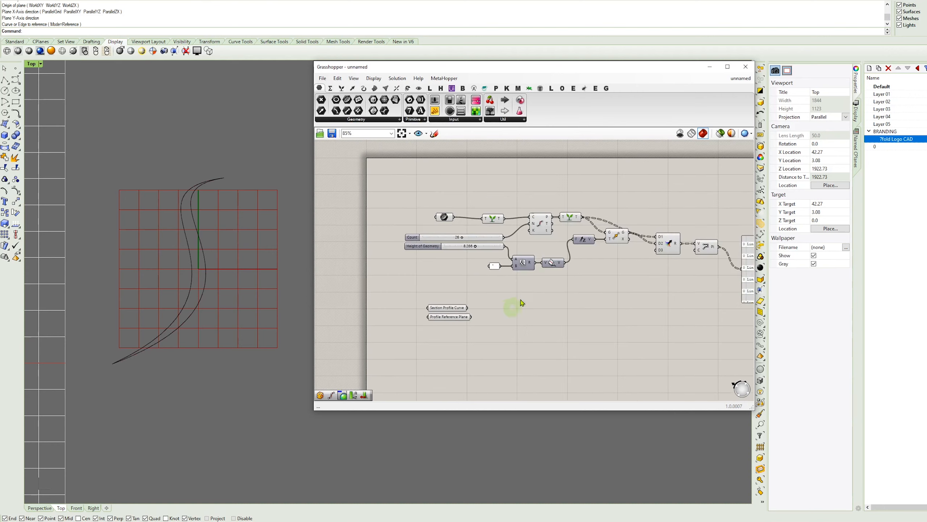
click(40, 508)
scroll(155, 341, down, 5)
mouse_move(155, 341)
right_down()
mouse_move(156, 324)
mouse_move(170, 345)
right_up()
scroll(155, 321, up, 5)
scroll(170, 345, down, 4)
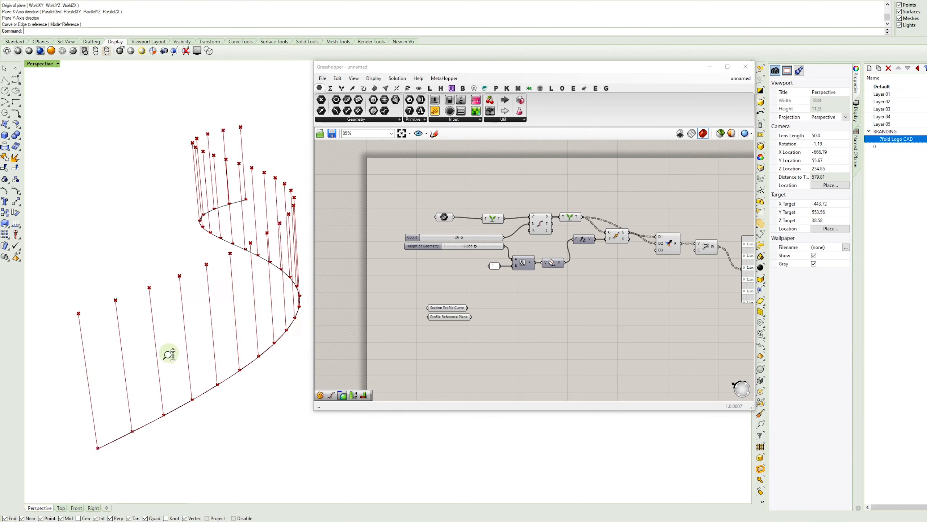
scroll(169, 354, down, 1)
scroll(514, 311, up, 3)
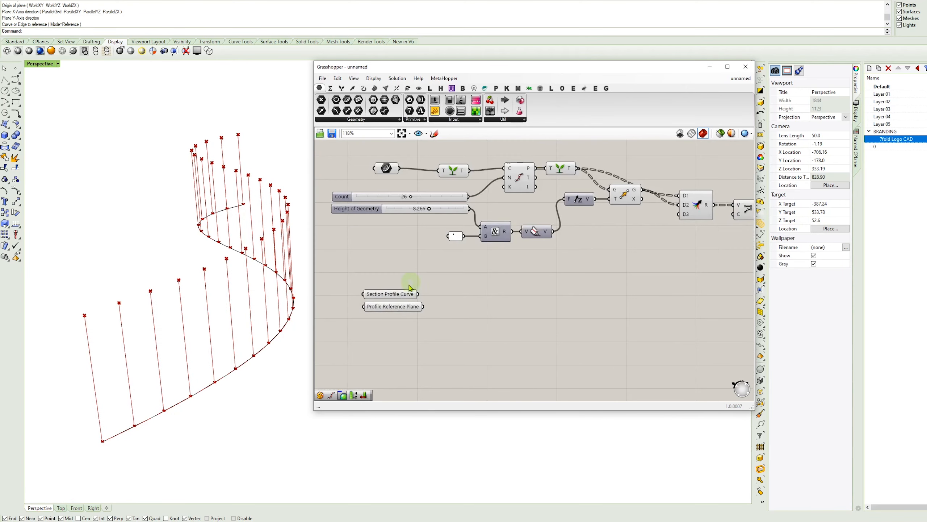
click(60, 508)
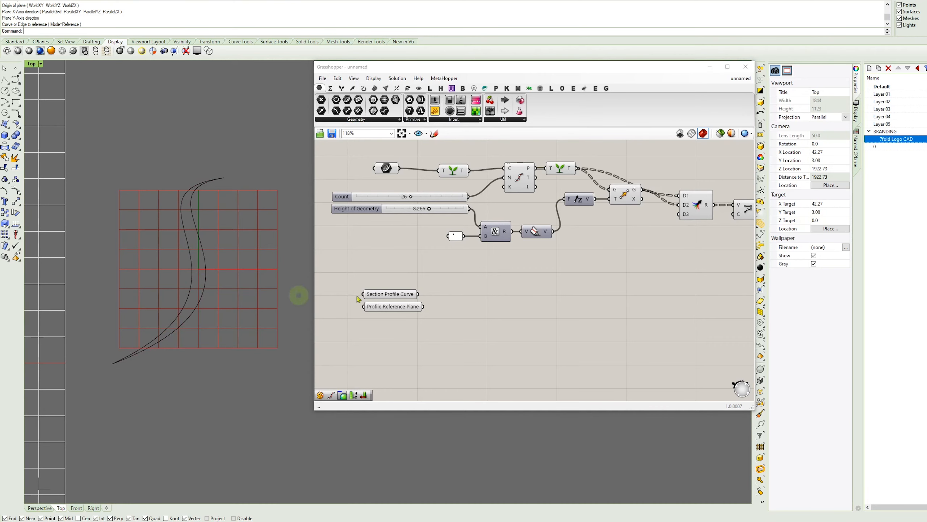
- Add an Orient component to the canvas beside the Section Profile Curve and Profile Reference Plane parameters
right_drag(531, 304, 492, 300)
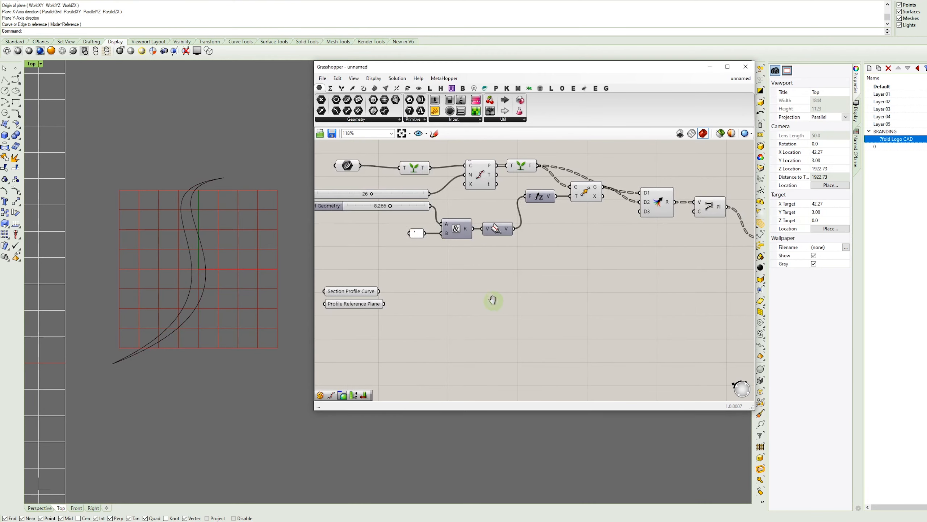
click(406, 88)
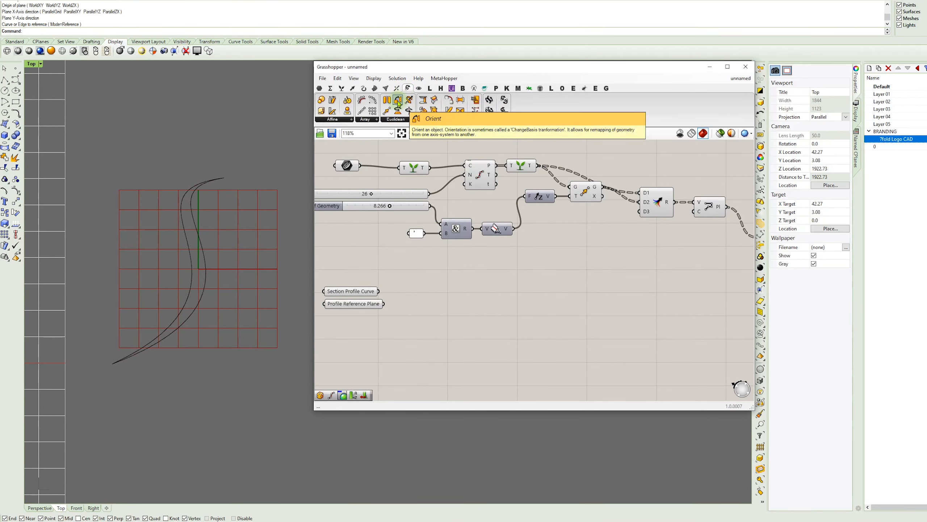
click(399, 104)
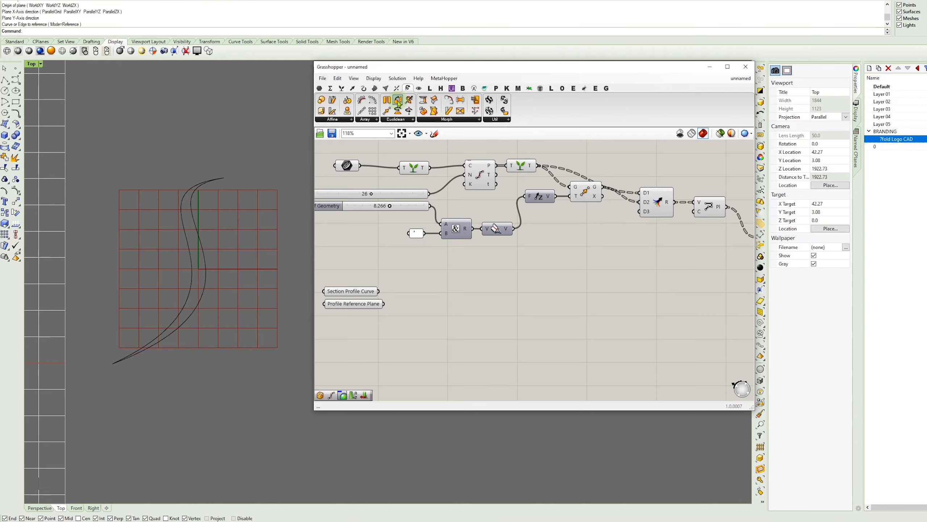
click(597, 337)
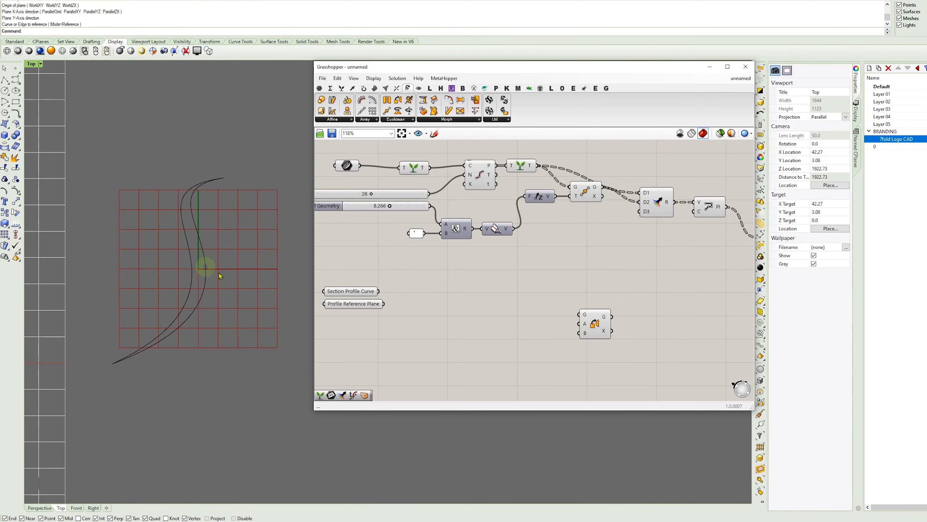
- Connect Section Profile Curve to the Orient component's geometry input G and Profile Reference Plane to its source input A
click(581, 333)
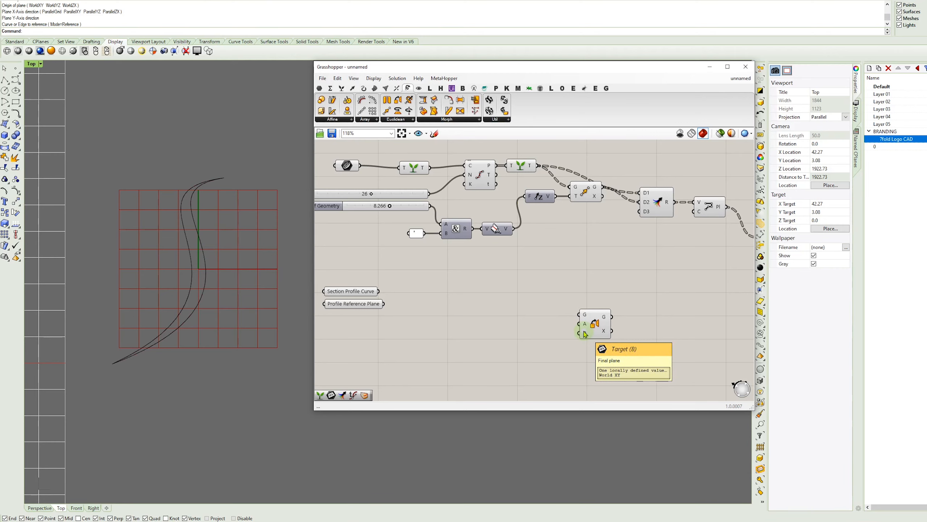
click(622, 296)
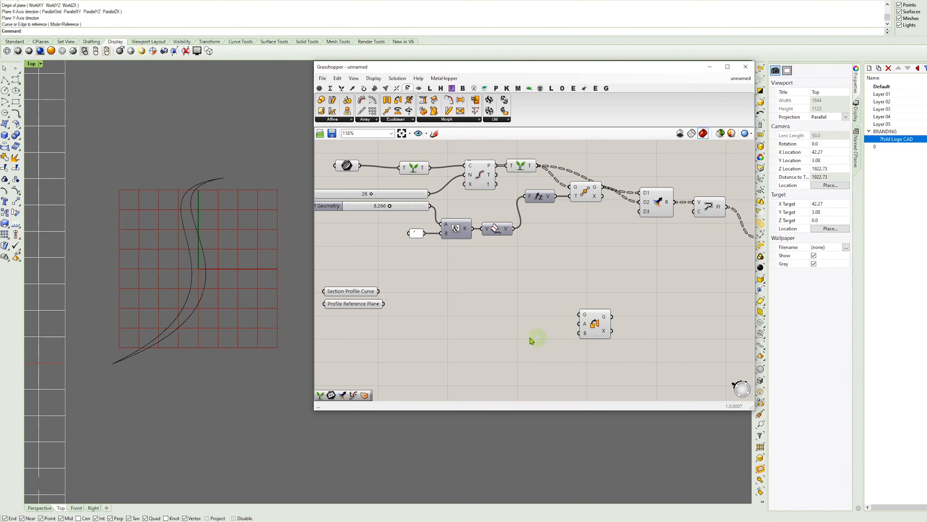
mouse_move(378, 293)
mouse_down()
mouse_move(511, 265)
mouse_move(581, 313)
mouse_move(382, 306)
mouse_up()
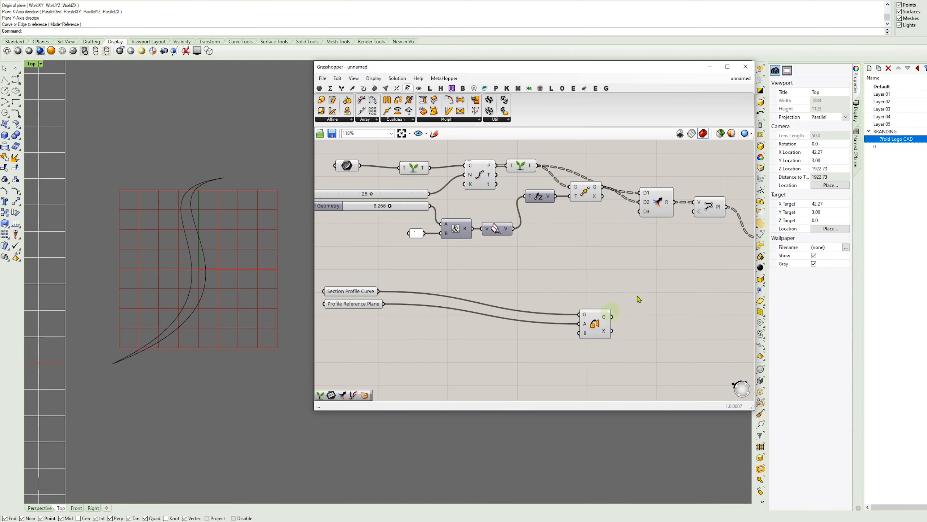
right_drag(650, 225, 500, 234)
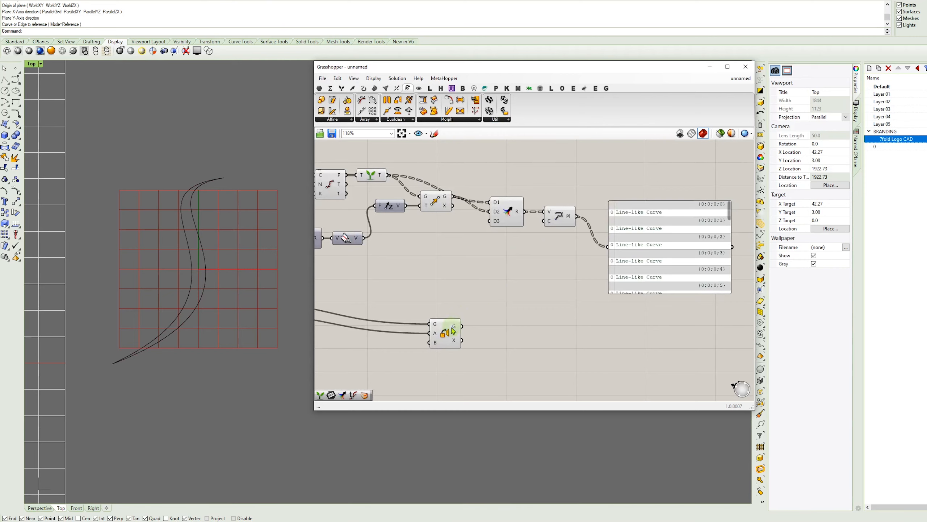
- Move the Orient component above the end of the vertical-line chain, show the Perspective view, and shift the data panel further away
drag(453, 338, 616, 183)
click(651, 180)
click(39, 508)
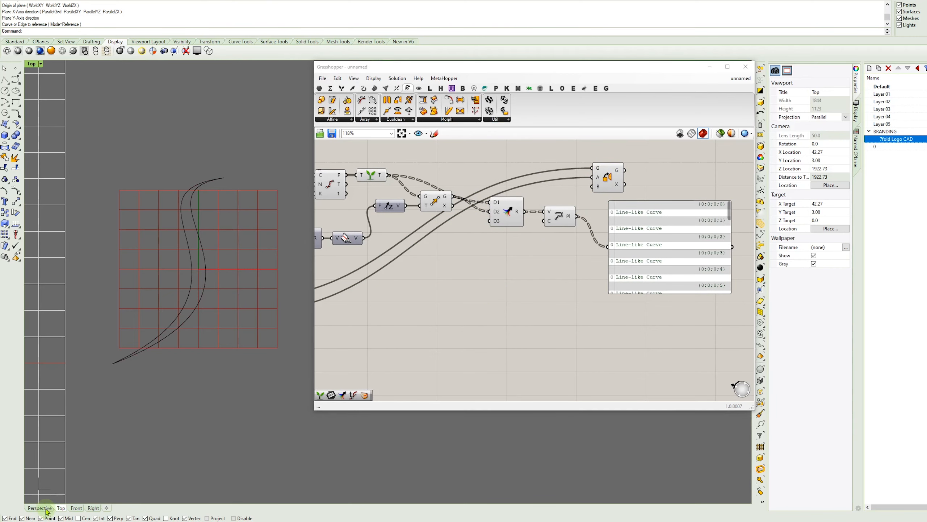
right_drag(631, 247, 558, 262)
drag(568, 263, 656, 301)
right_drag(512, 288, 520, 273)
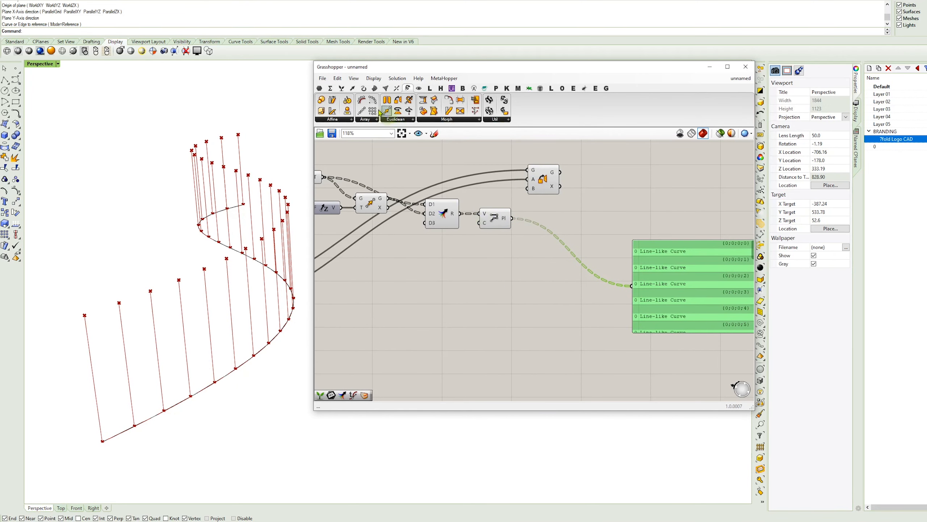
- Add a Construct Plane component to the canvas between the polyline component and the data panel
click(353, 90)
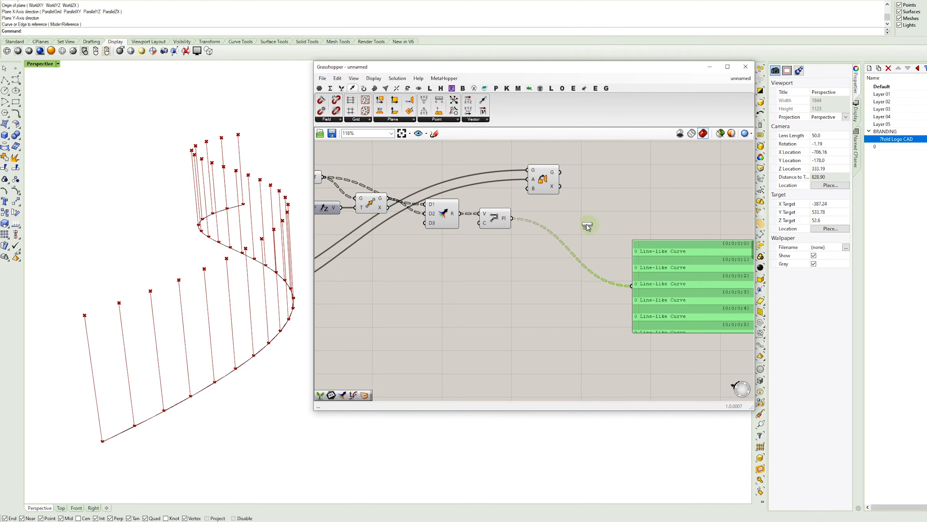
drag(588, 227, 586, 225)
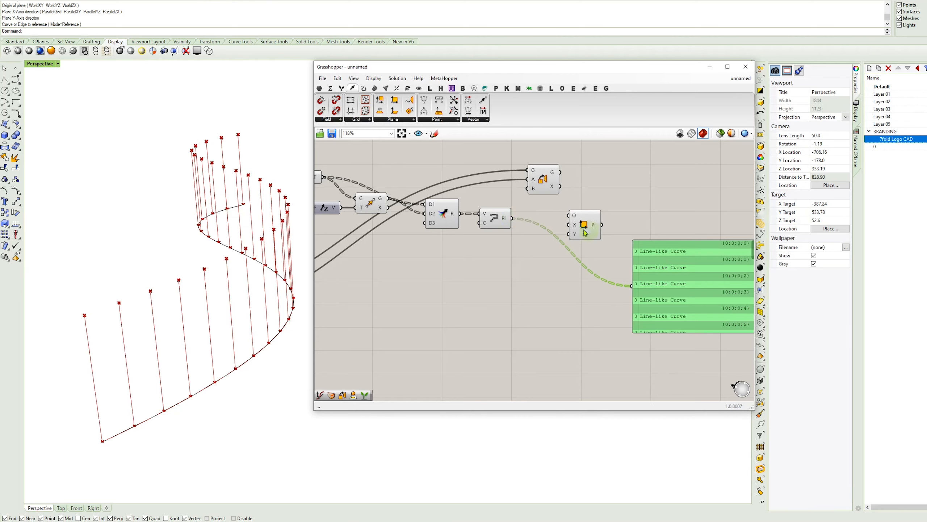
drag(583, 226, 596, 227)
- Add an End Points component and connect the polyline output to its curve input C
double_click(548, 258)
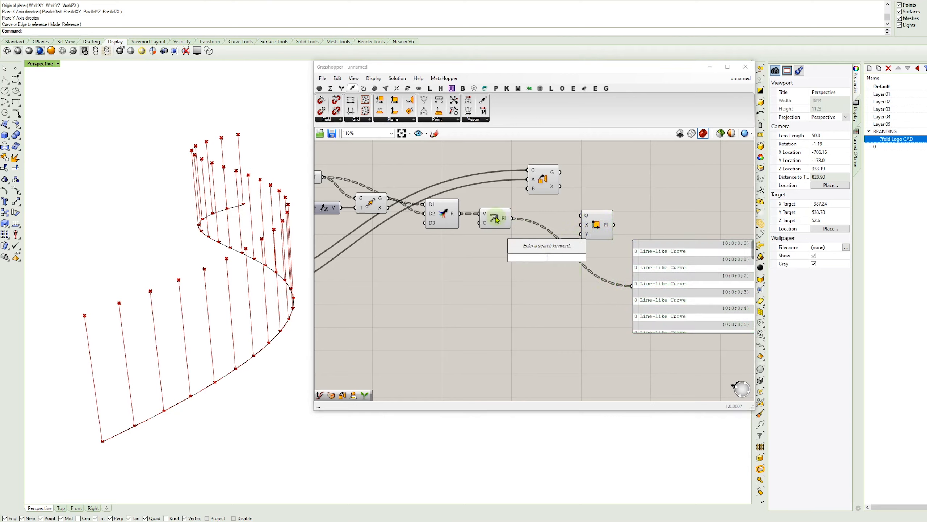
right_drag(377, 181, 460, 188)
right_drag(563, 241, 462, 222)
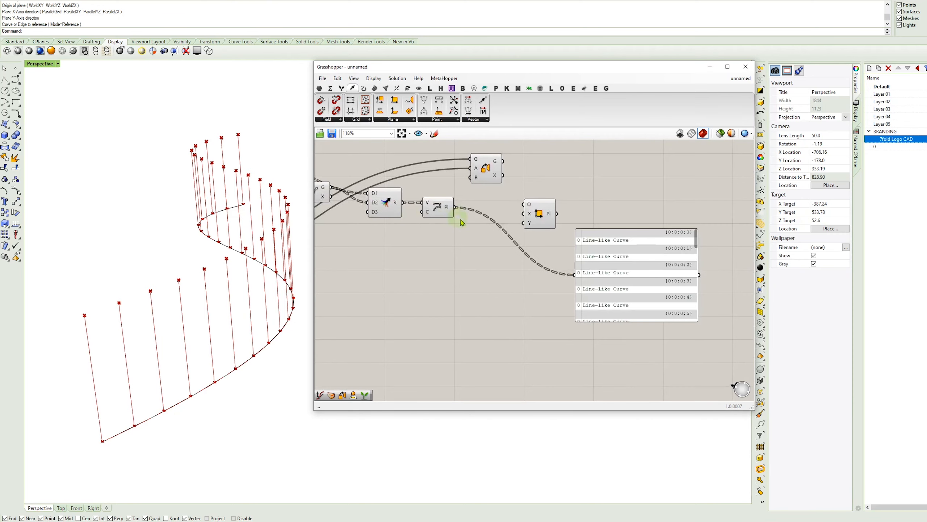
double_click(484, 265)
text(end)
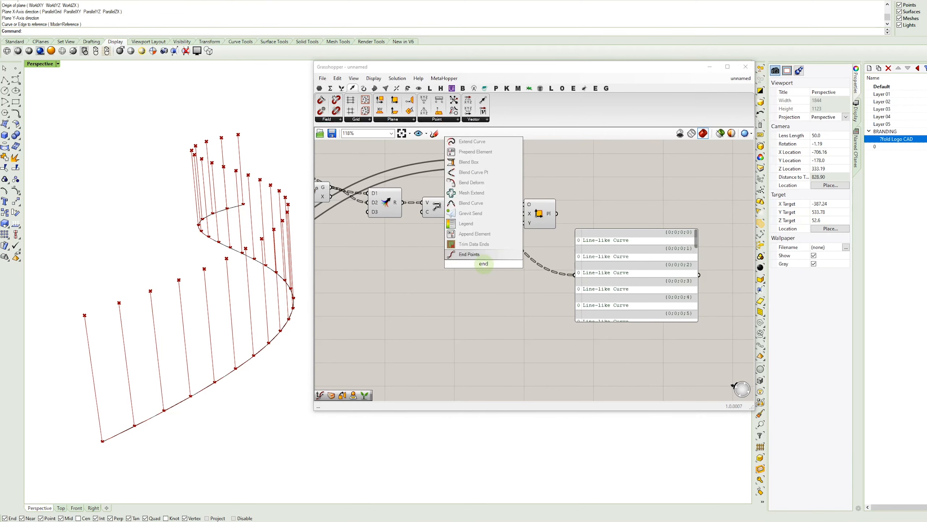
click(490, 255)
drag(455, 207, 469, 263)
right_drag(524, 245, 503, 273)
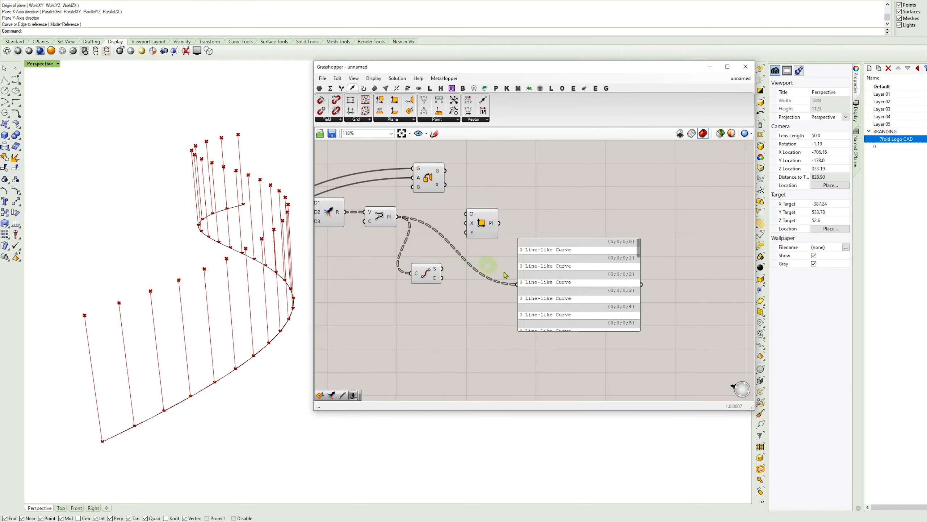
- Line up End Points and Construct Plane clear of the data panel, and connect the start point output S to the plane's origin O
drag(552, 269, 576, 308)
drag(426, 277, 433, 257)
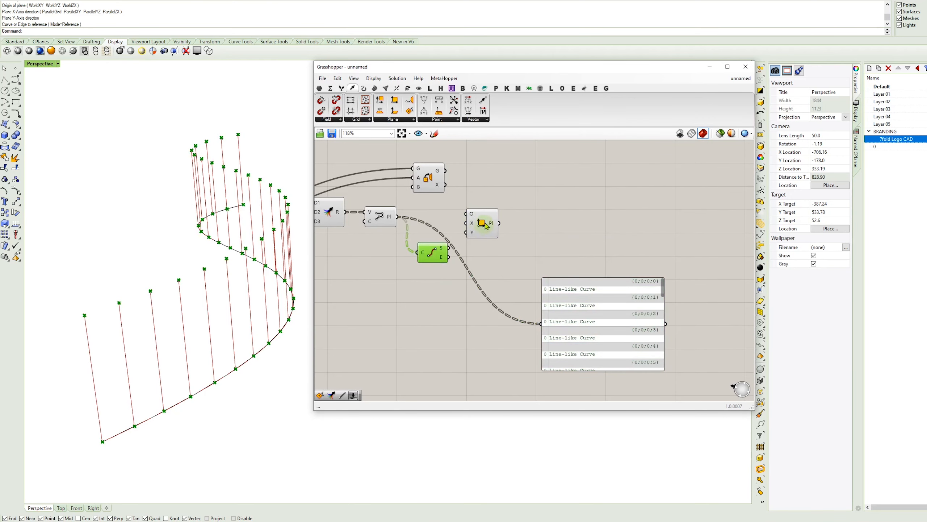
drag(487, 226, 493, 255)
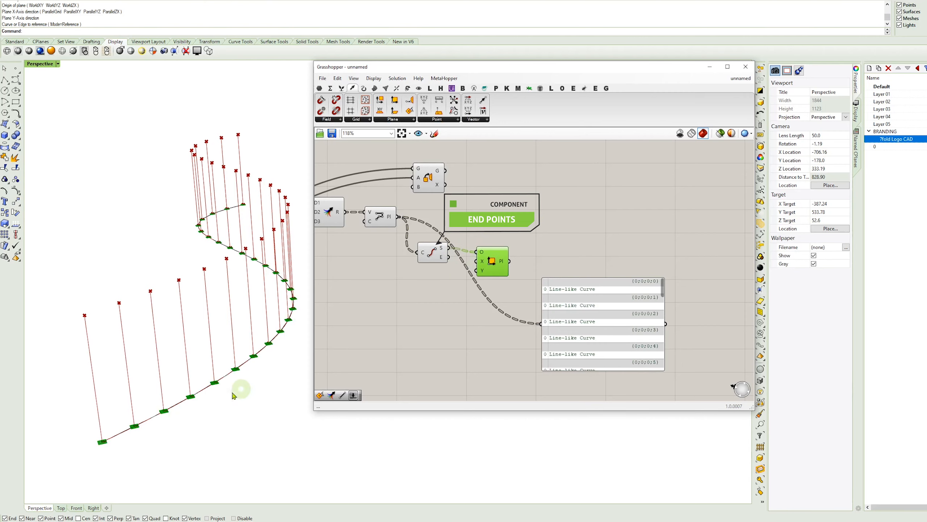
scroll(200, 374, up, 8)
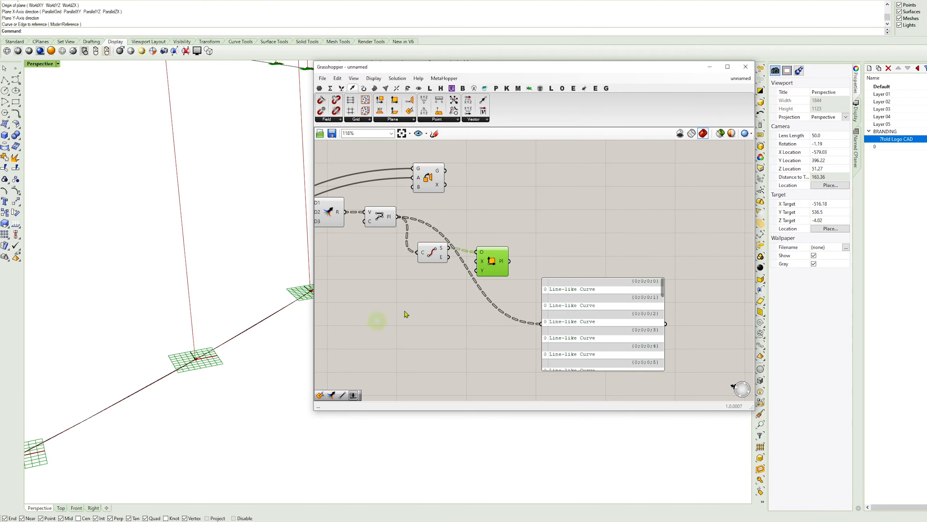
right_drag(256, 327, 236, 334)
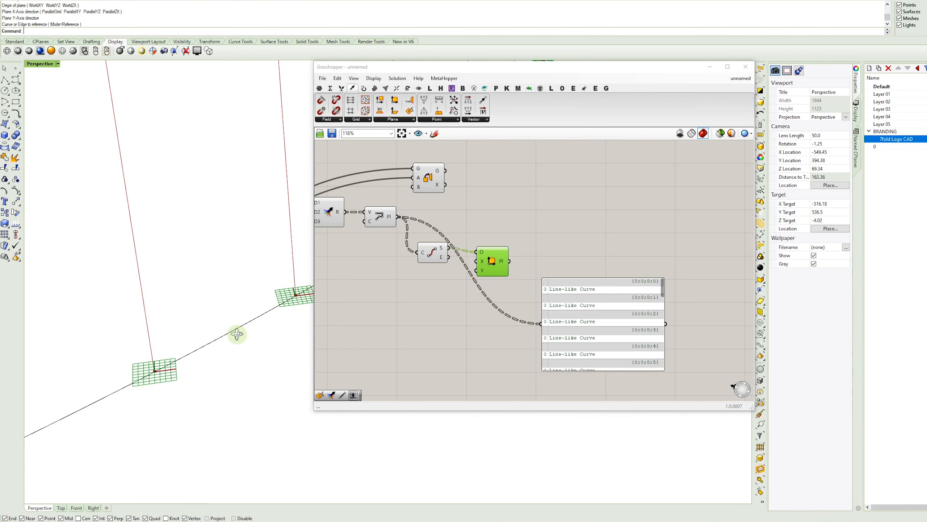
- Add a Rotate Plane component beside Construct Plane and set its angle input A to degrees
drag(493, 262, 485, 258)
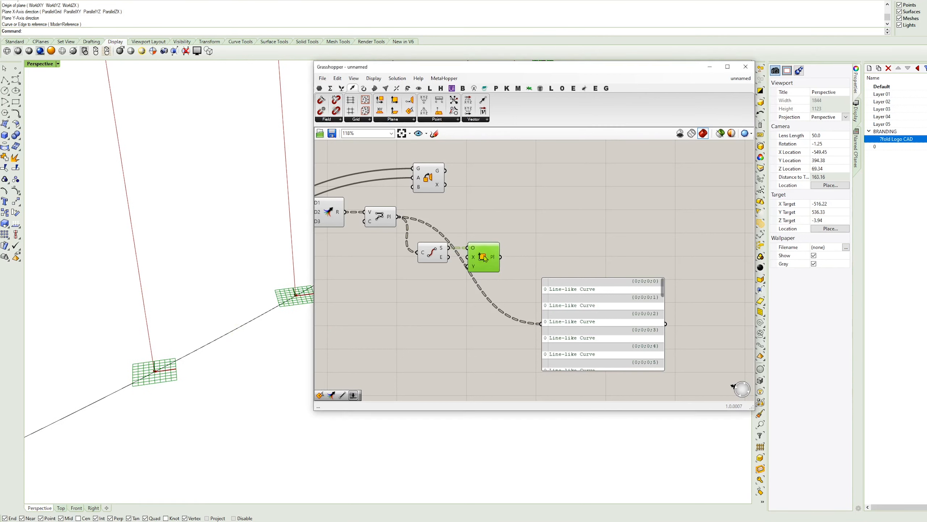
click(553, 238)
double_click(552, 238)
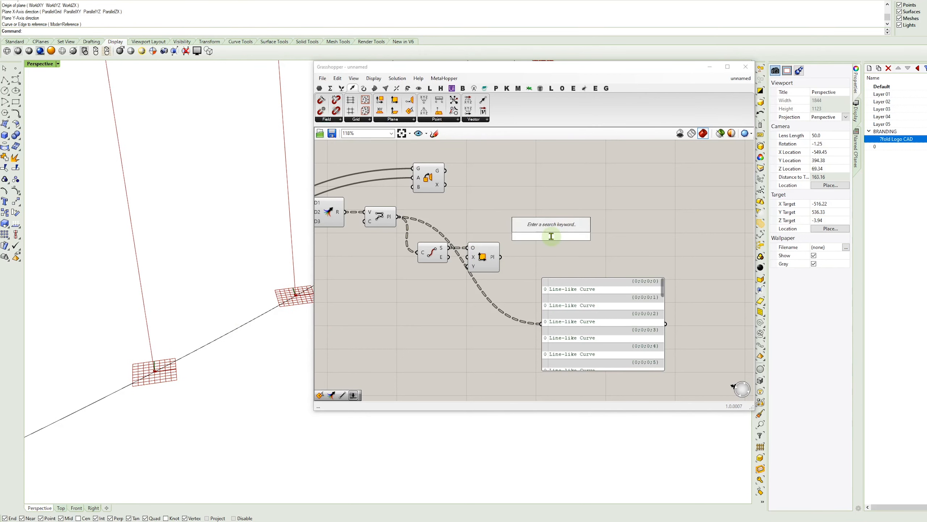
text(rotat)
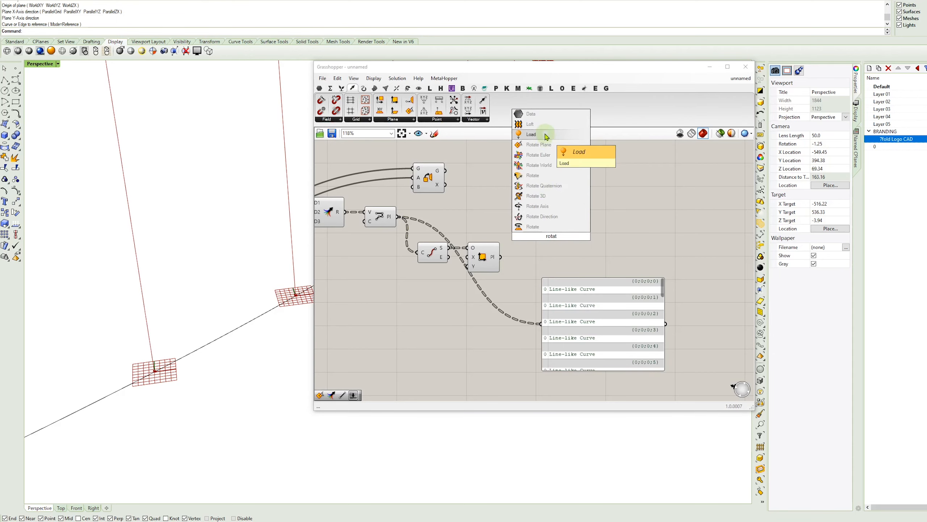
click(539, 145)
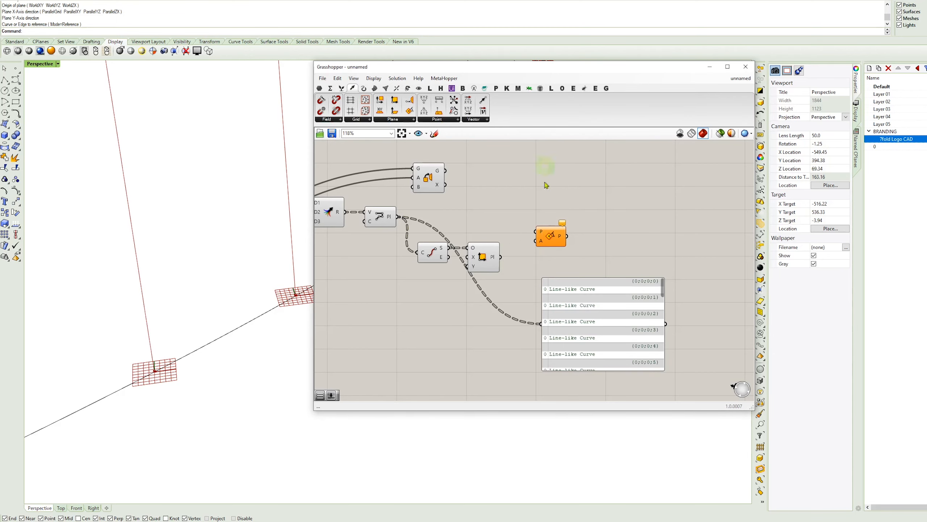
right_click(542, 243)
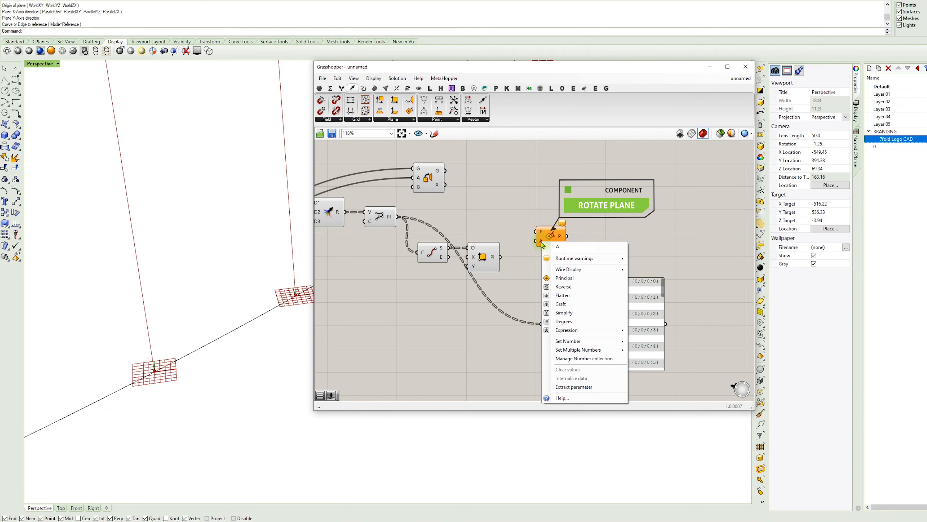
click(560, 321)
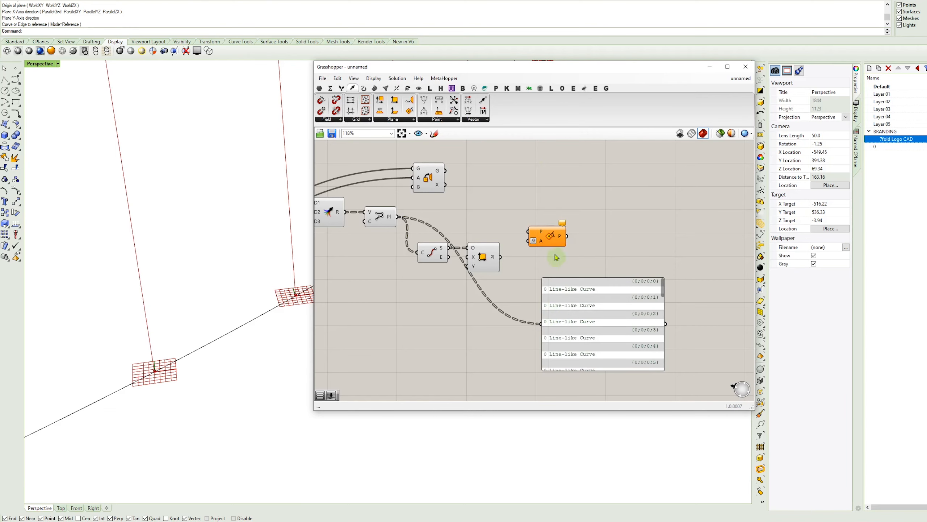
- Connect Construct Plane to Rotate Plane's P input, and drive angle A with a new number slider from 0 to 90 set at 36
drag(500, 257, 536, 259)
double_click(461, 322)
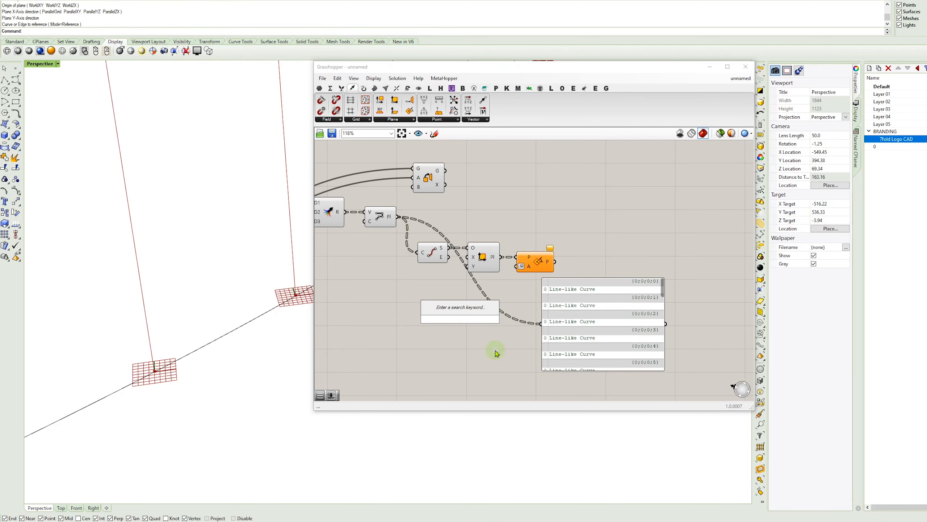
text(0<36<90)
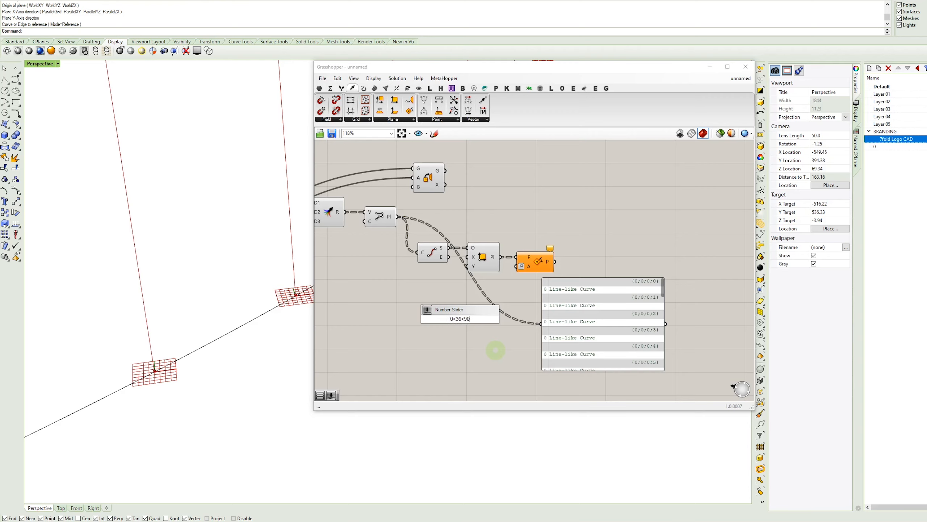
key(Return)
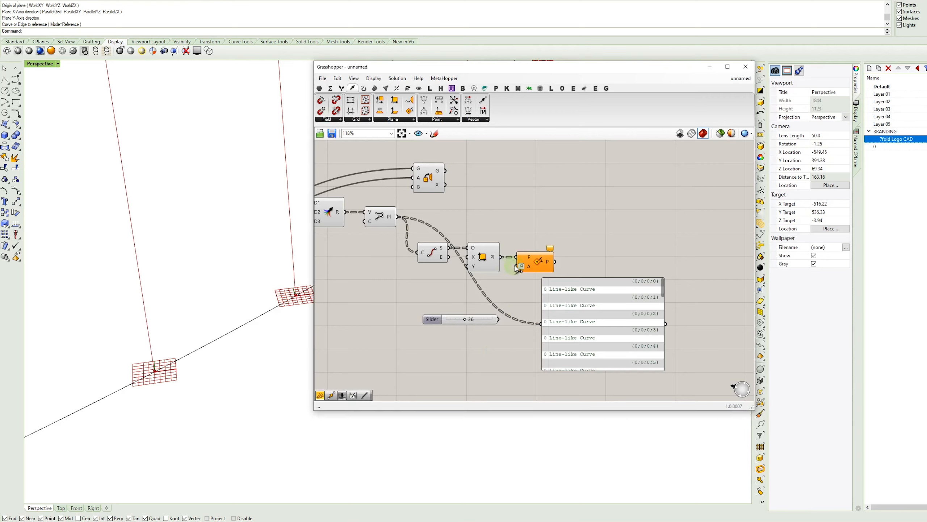
drag(516, 267, 499, 319)
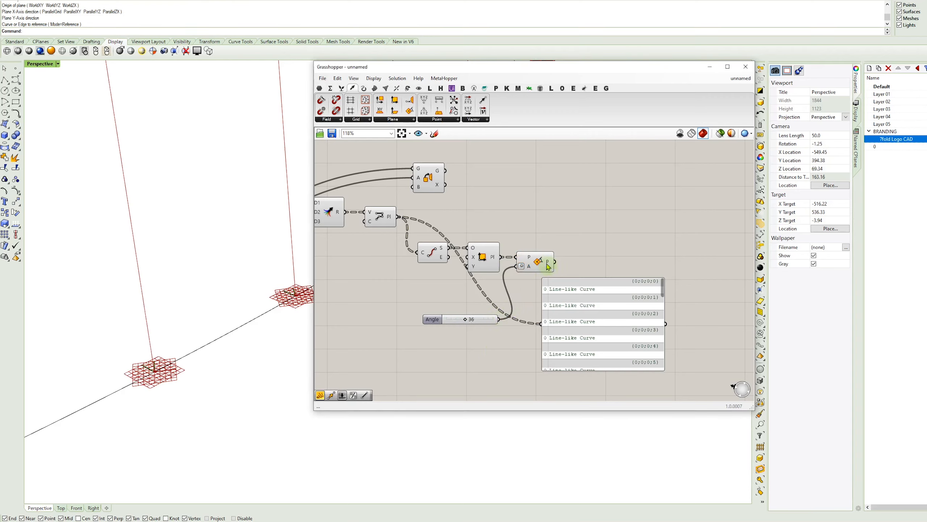
- Turn off the preview of the Construct Plane component
click(489, 261)
right_click(493, 218)
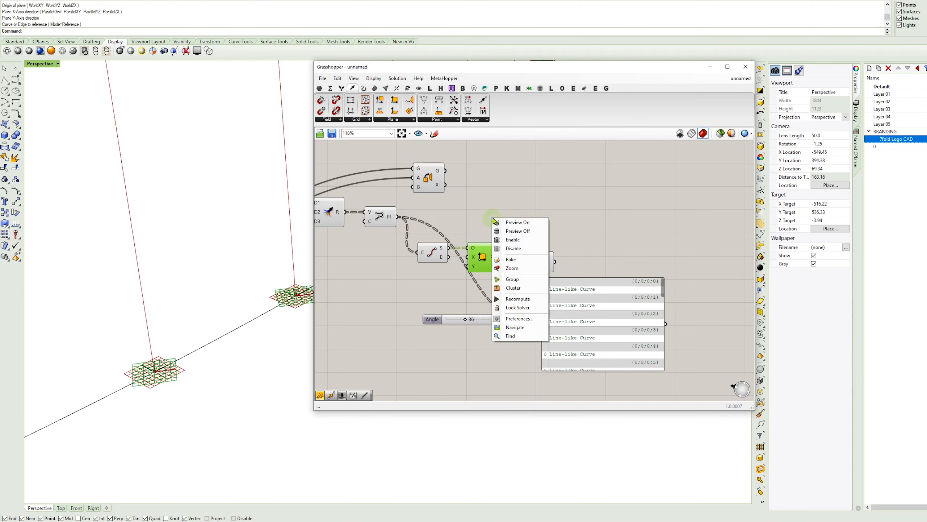
click(515, 231)
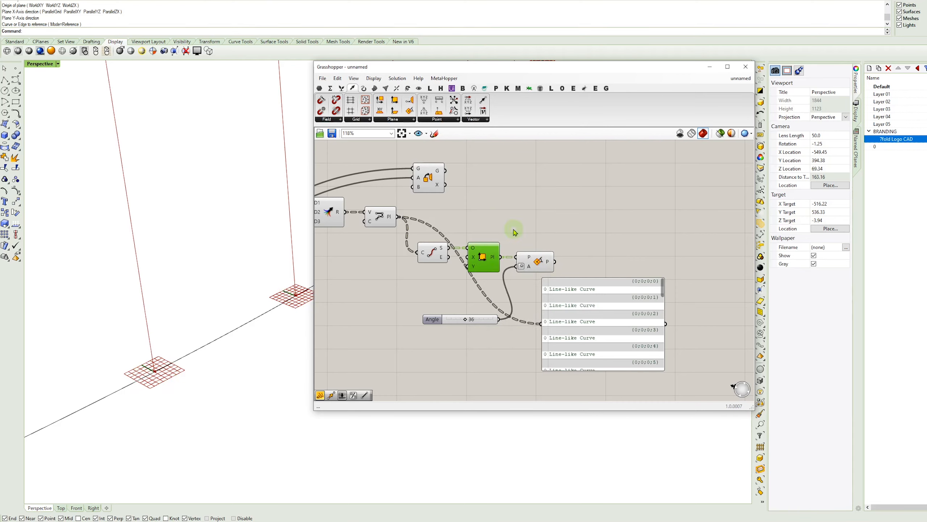
- Set the Angle slider to 0 and check the rotated planes' orientation along the base curve
click(533, 267)
drag(468, 323, 387, 313)
scroll(229, 292, down, 8)
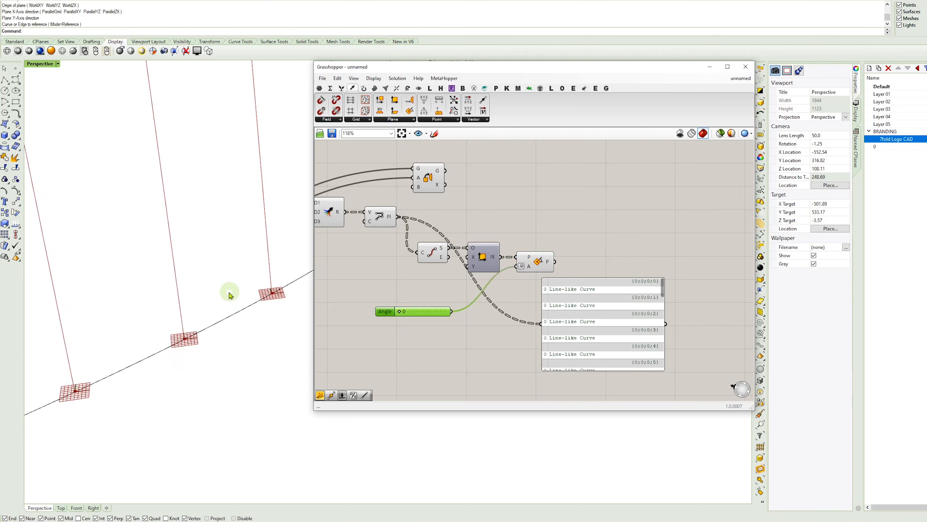
scroll(215, 314, up, 7)
scroll(205, 318, up, 4)
scroll(195, 320, down, 3)
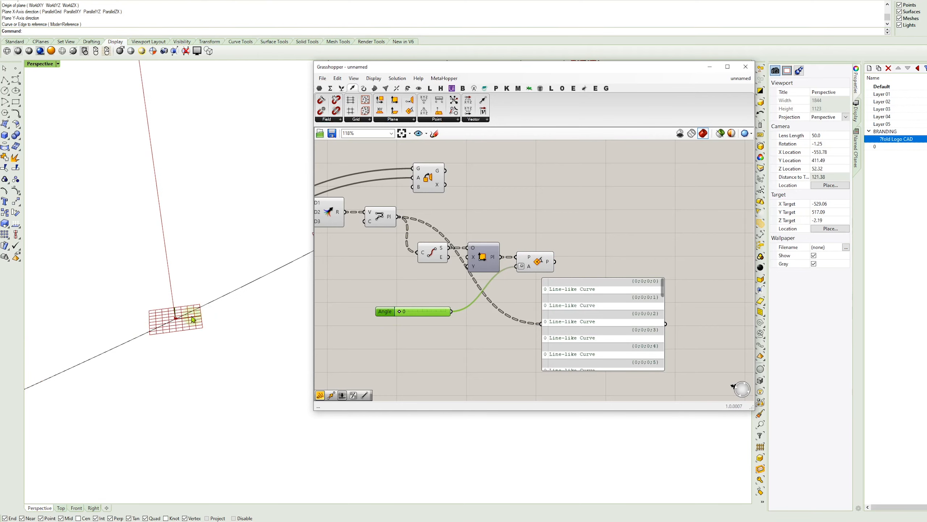
- Narrow the Grasshopper window to expose more of the Perspective view, and move the data panel below the Angle slider
drag(313, 304, 394, 314)
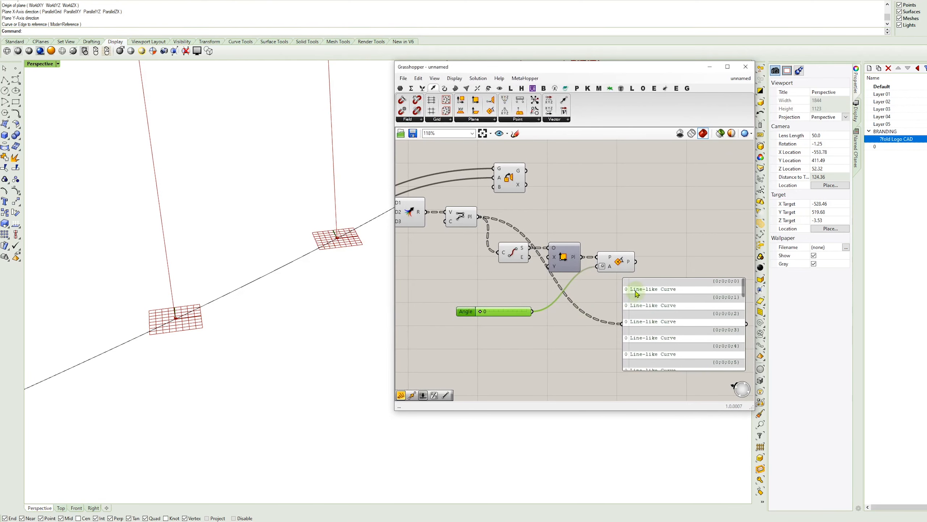
drag(653, 316, 541, 385)
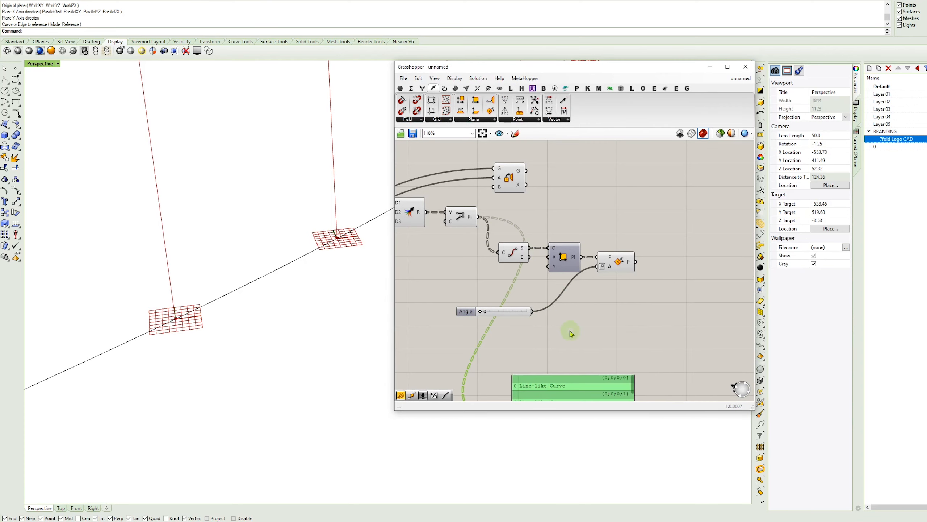
scroll(571, 333, down, 3)
right_drag(602, 300, 558, 289)
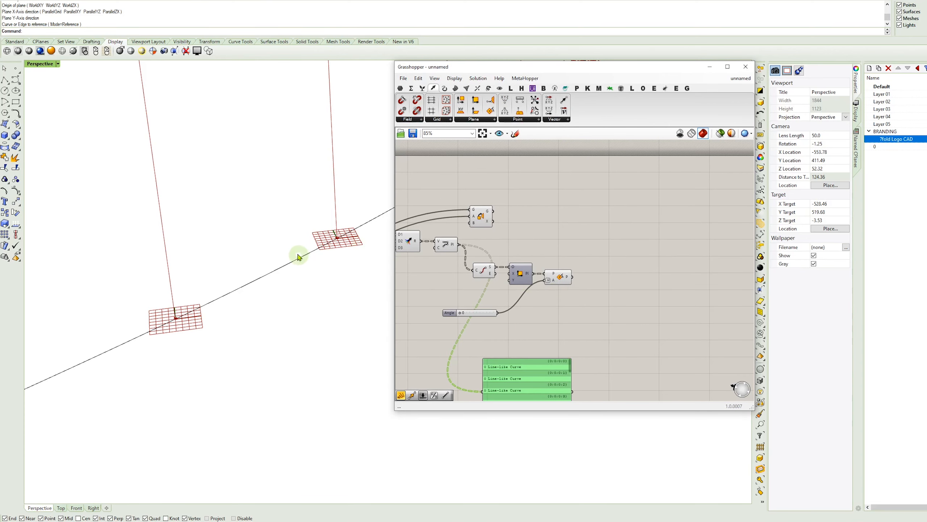
scroll(294, 234, down, 4)
scroll(271, 313, down, 10)
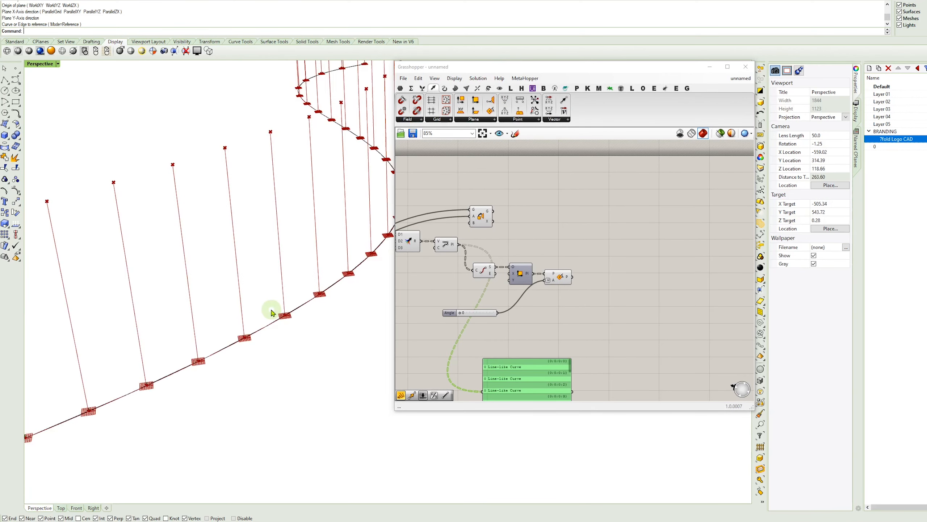
right_drag(559, 348, 511, 325)
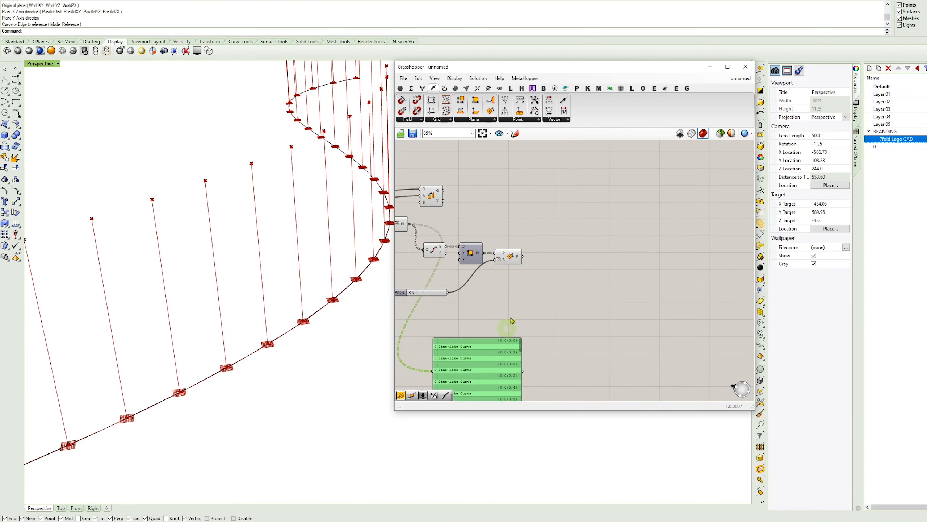
- Move the Orient component beyond Rotate Plane and connect the rotated plane output P to its target input B
click(513, 254)
drag(431, 197, 583, 224)
scroll(555, 253, up, 3)
drag(500, 248, 593, 201)
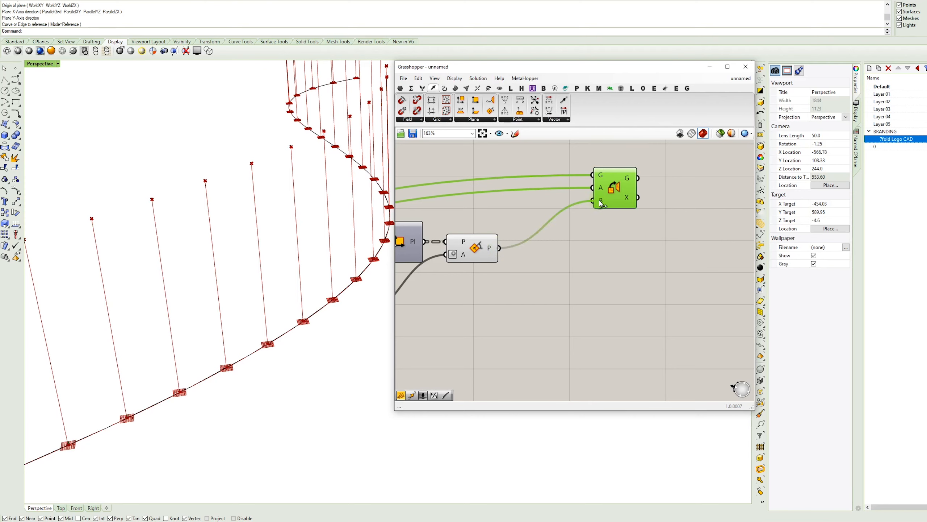
- Compare the oriented profile on its plane in the Perspective view with the original profile in the Top view
scroll(245, 367, up, 10)
scroll(245, 367, up, 6)
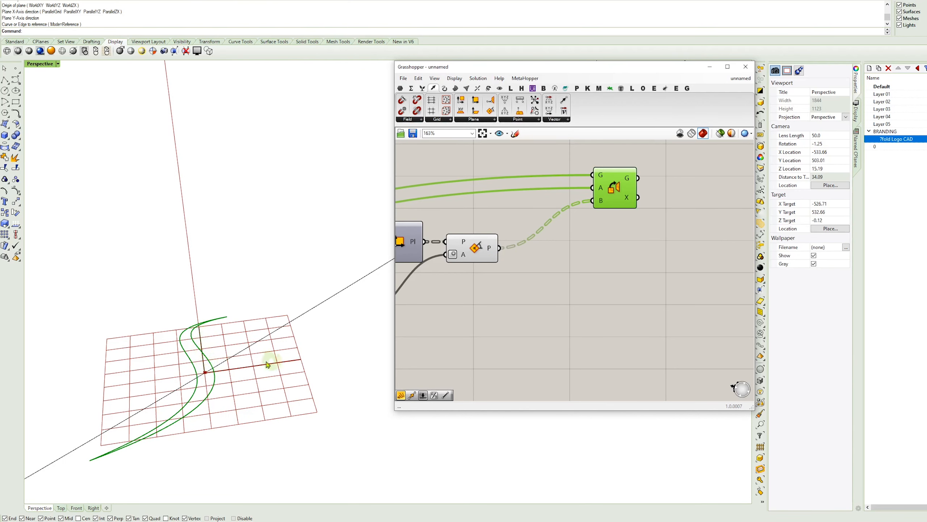
click(61, 508)
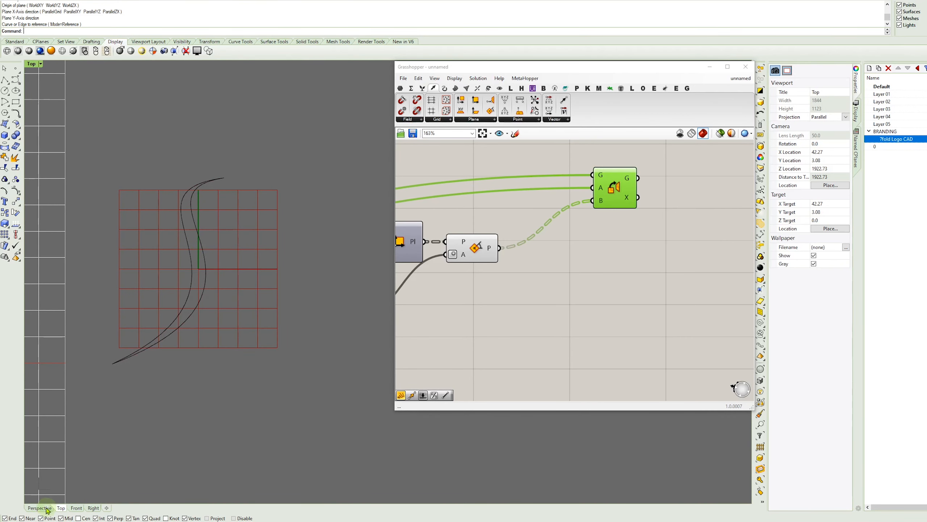
click(34, 508)
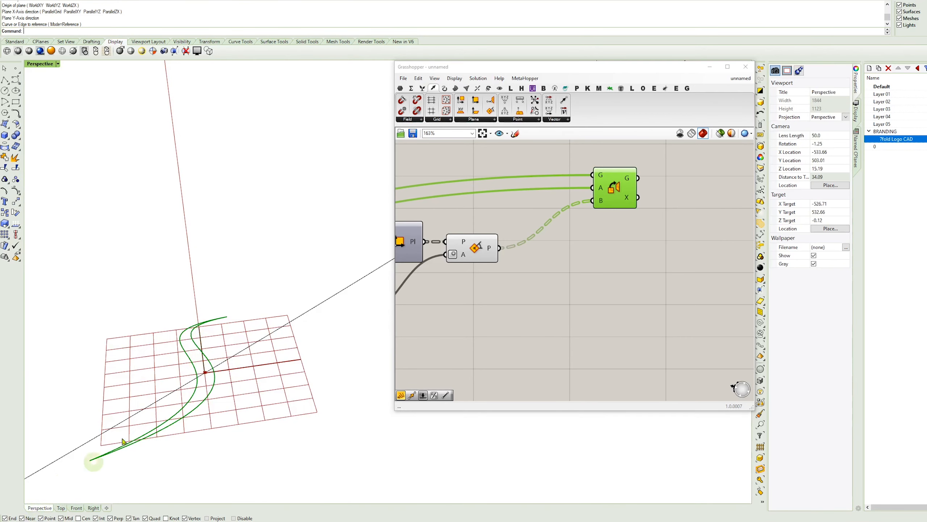
- Add a Sweep1 component beyond Orient and connect Orient's geometry output G to its section input S
right_drag(238, 356, 207, 382)
scroll(206, 382, down, 3)
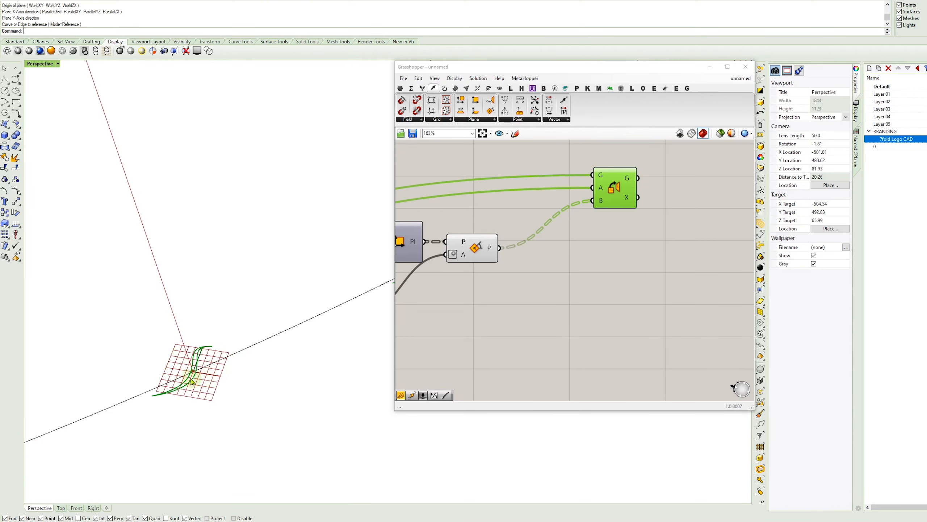
right_drag(638, 238, 559, 294)
double_click(646, 272)
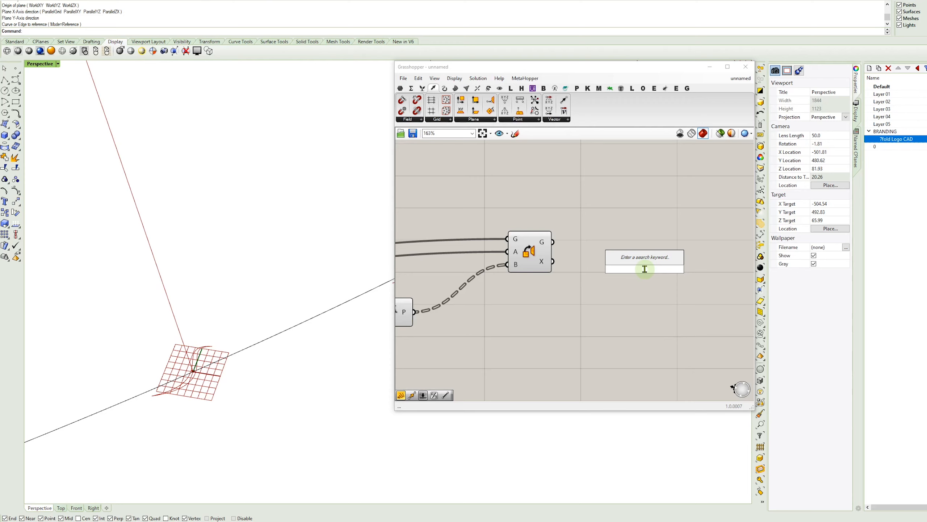
text(swee)
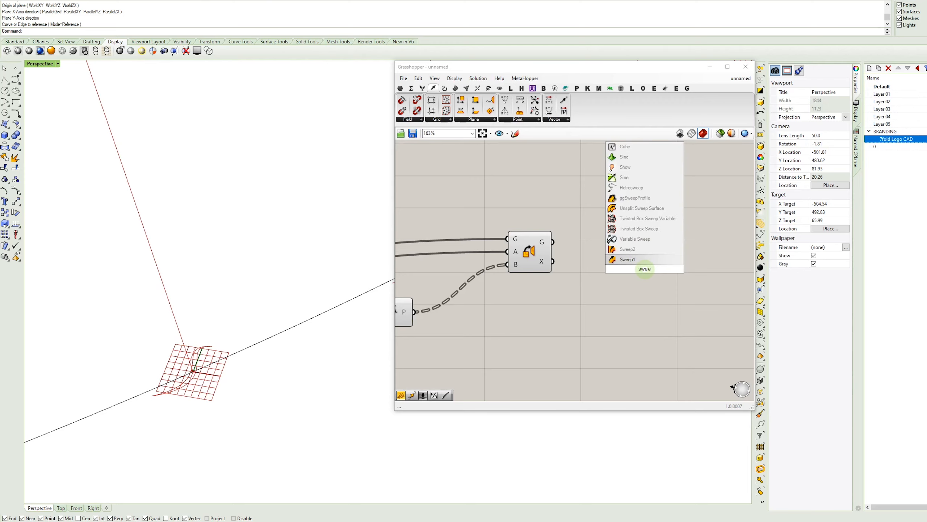
click(643, 260)
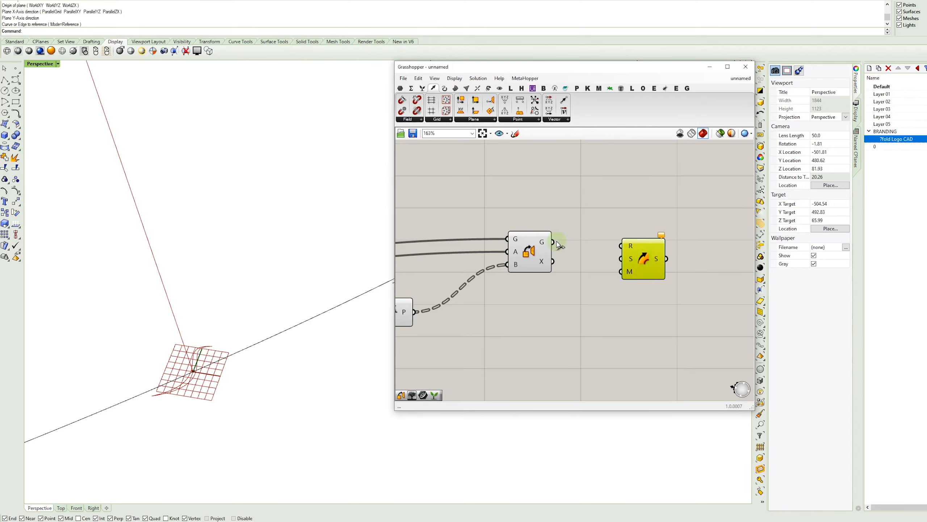
drag(555, 244, 641, 260)
- Connect the vertical lines' output to Sweep1's rail input R so the profiles sweep along them
scroll(641, 260, down, 3)
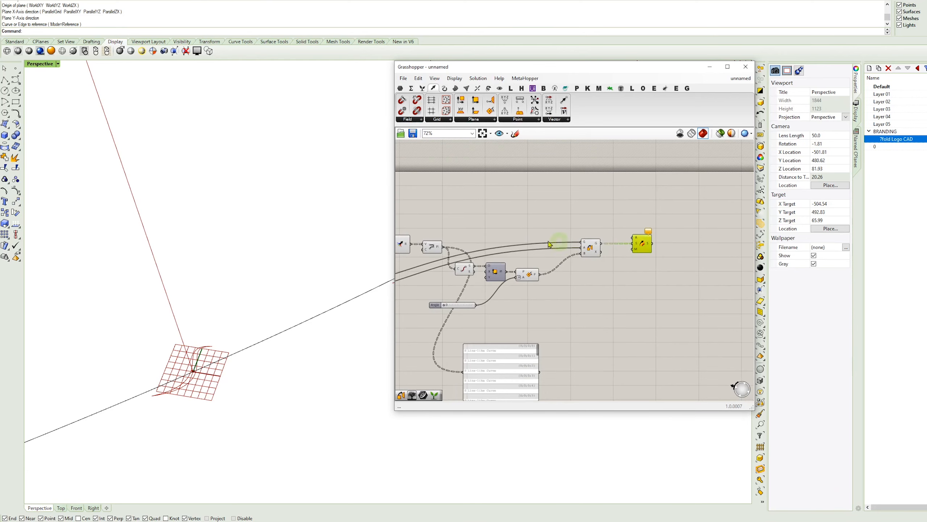
scroll(445, 248, up, 2)
drag(443, 248, 633, 279)
scroll(445, 249, down, 3)
scroll(603, 228, up, 4)
scroll(254, 289, up, 3)
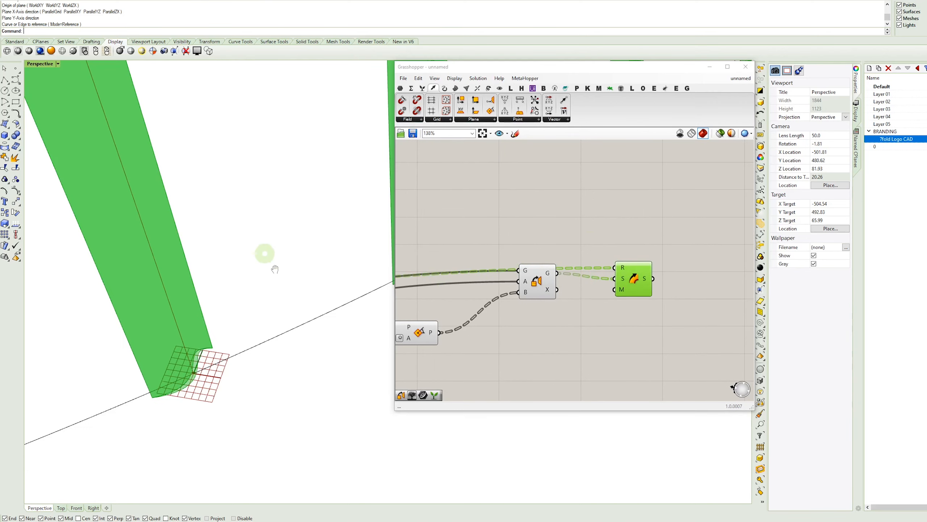
- Add a Cap Holes component and connect Sweep1's output S to its input B to close the open sweep ends
scroll(254, 289, down, 5)
right_drag(261, 356, 238, 176)
scroll(238, 179, up, 10)
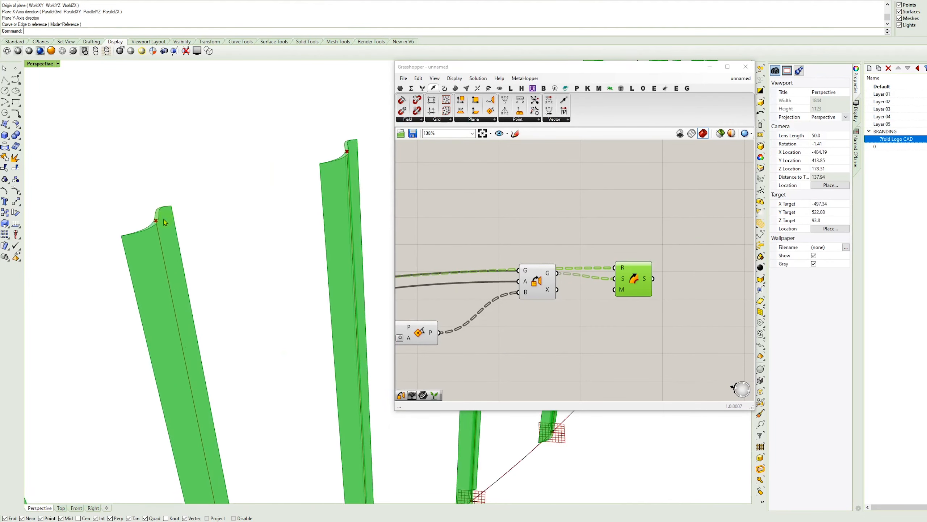
scroll(148, 219, up, 6)
right_drag(662, 261, 603, 249)
double_click(635, 232)
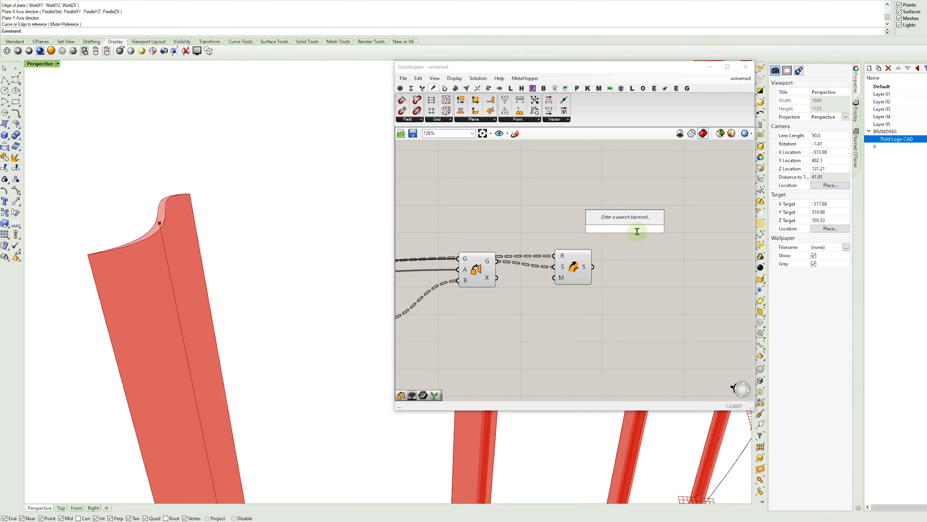
text(cap)
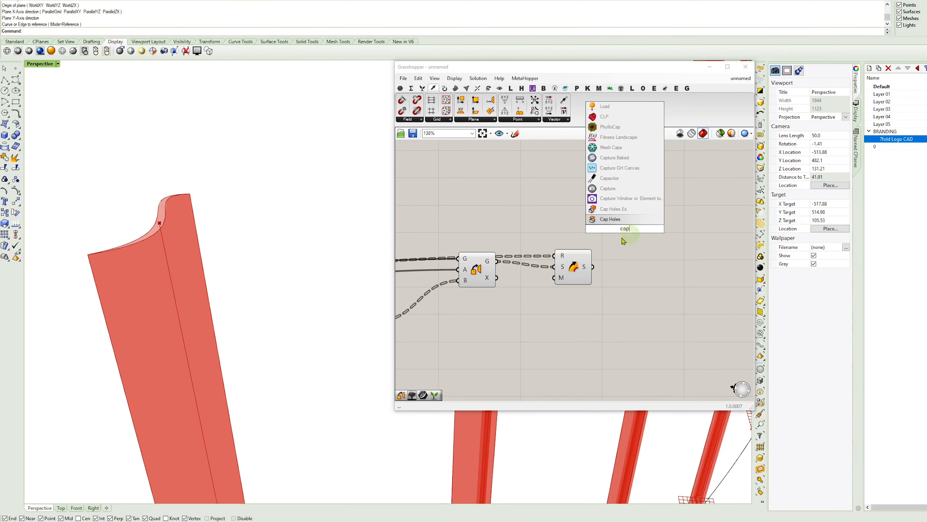
click(614, 220)
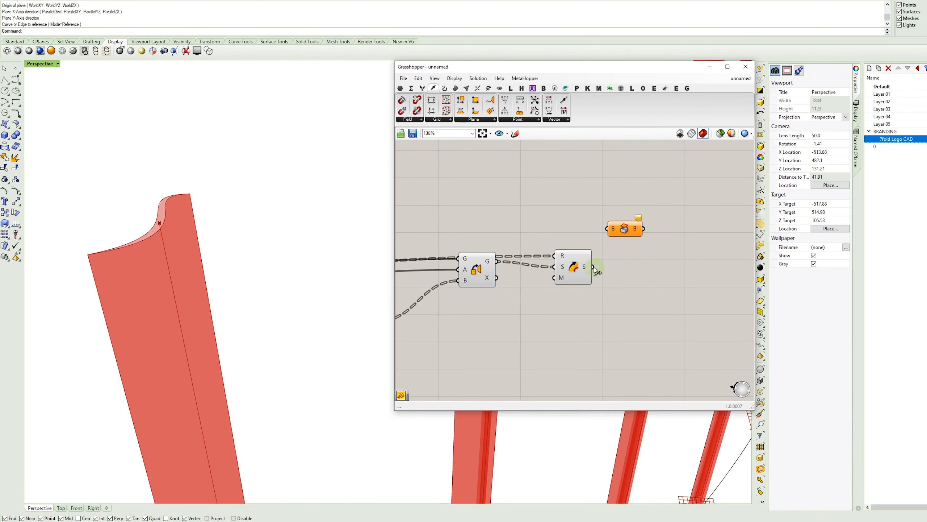
drag(594, 267, 607, 229)
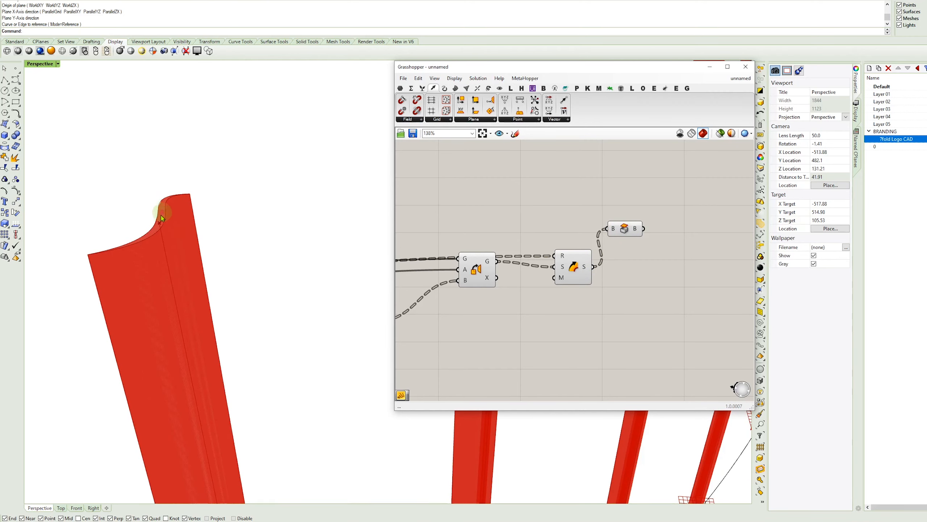
- Turn off the Sweep1 component's preview and line up Cap Holes directly beside it
click(574, 266)
middle_click(539, 221)
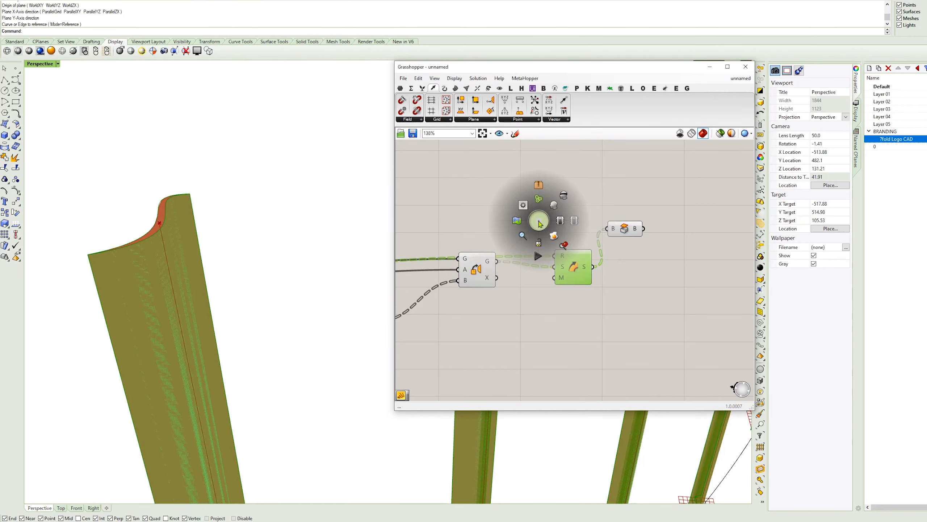
click(540, 222)
drag(624, 229, 625, 266)
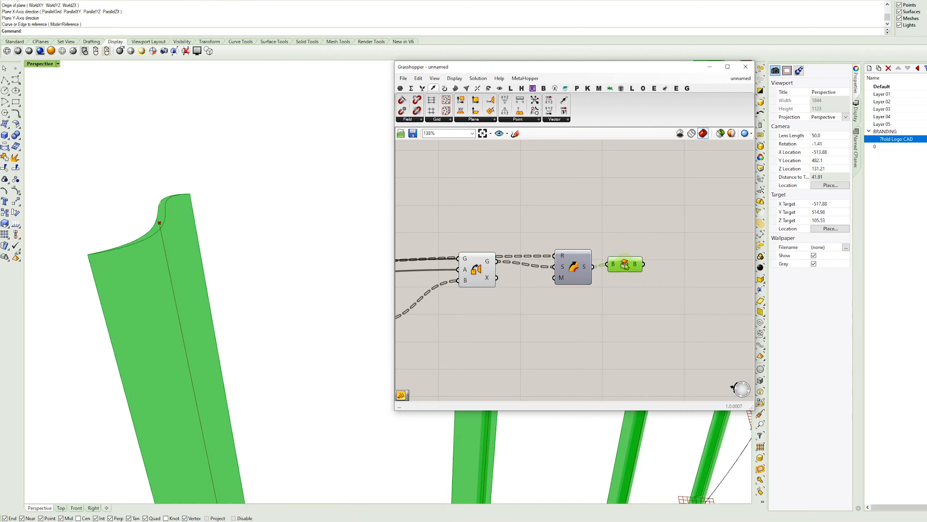
- Examine the capped sweeps from several angles along the whole base curve in the Perspective view
scroll(626, 266, down, 4)
right_drag(282, 318, 263, 290)
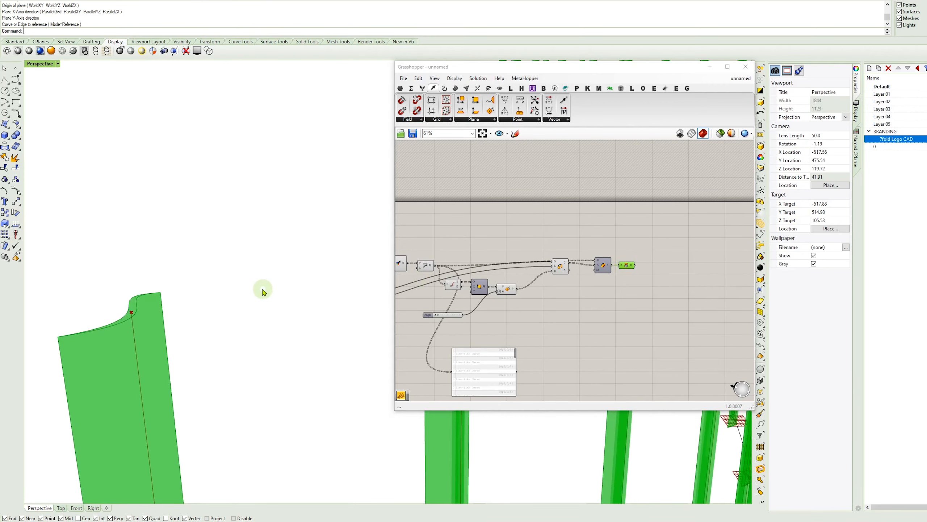
scroll(263, 291, down, 15)
shift+right_drag(267, 331, 166, 278)
scroll(193, 350, down, 2)
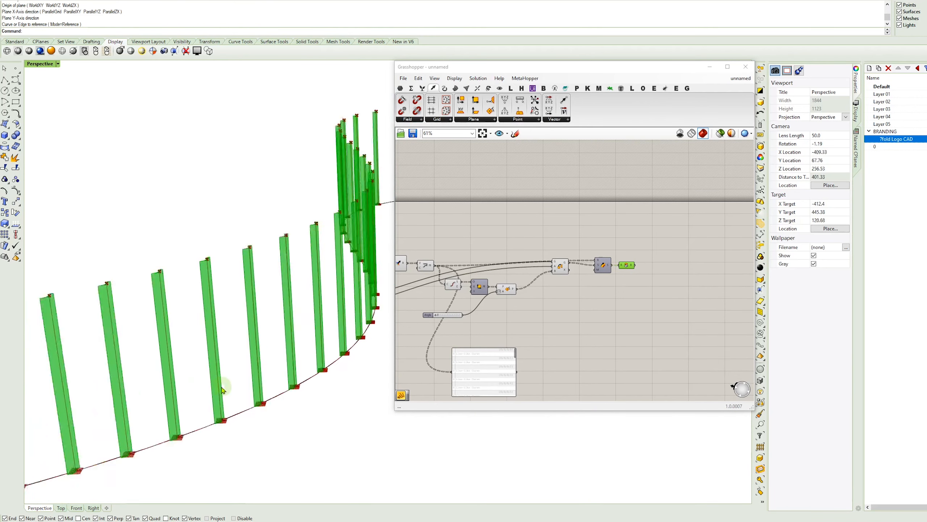
scroll(223, 389, down, 4)
shift+right_drag(203, 371, 203, 348)
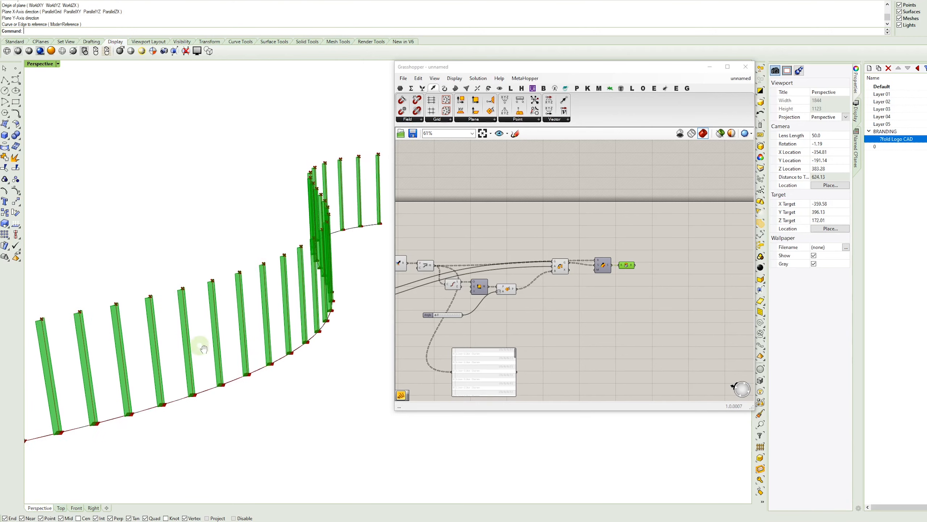
right_drag(187, 310, 210, 365)
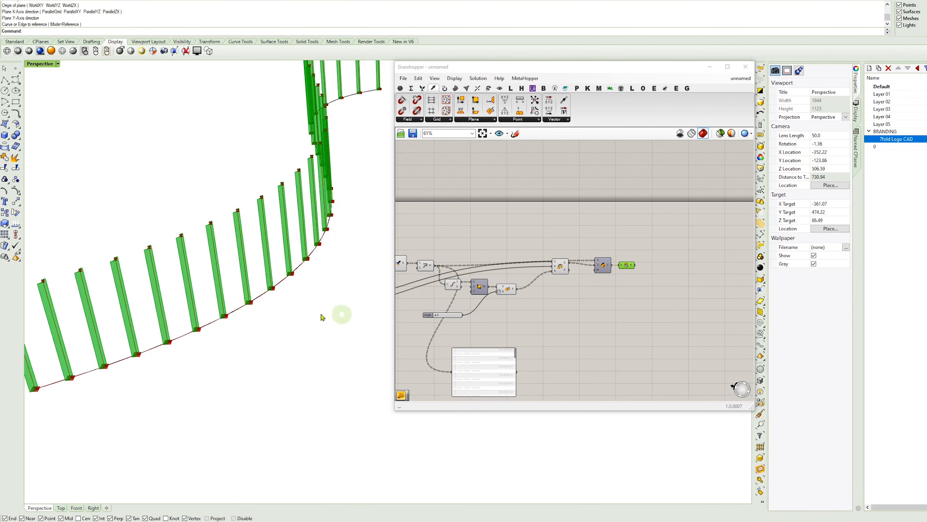
- Add a Divide Distance component above Divide Curve and connect the base curve's tree output T to its input C
right_drag(493, 242, 650, 250)
scroll(513, 247, up, 4)
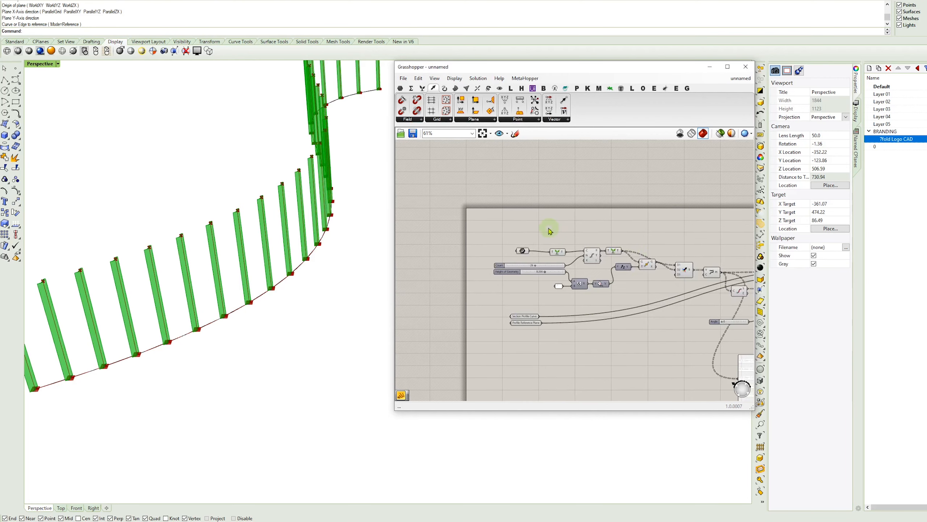
double_click(571, 216)
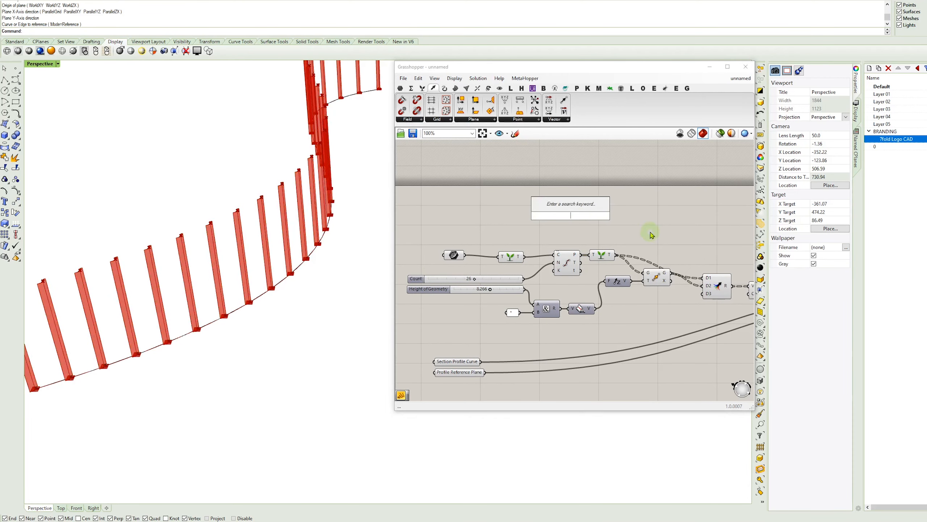
text(divid)
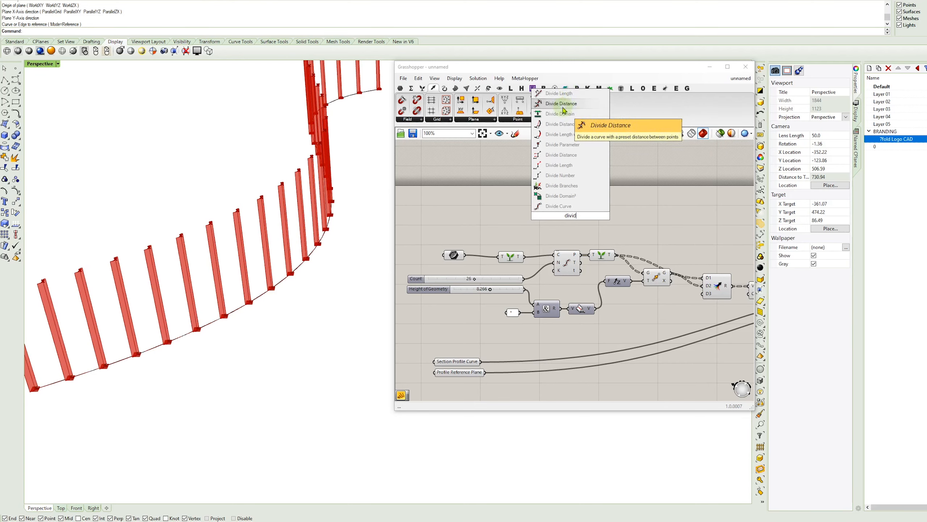
click(562, 93)
scroll(551, 227, up, 2)
drag(499, 270, 566, 206)
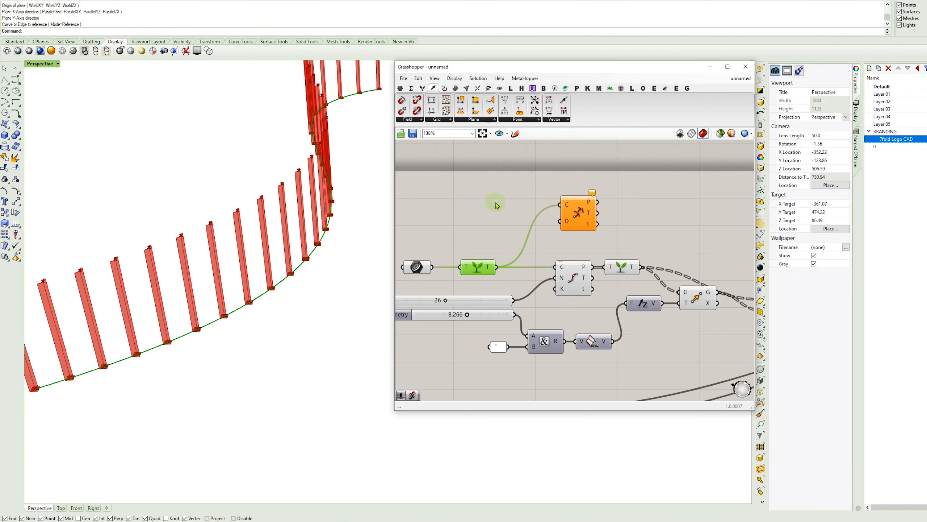
- Add a number slider with the value 16 and connect it to Divide Distance's input D
right_drag(496, 203, 551, 198)
click(646, 336)
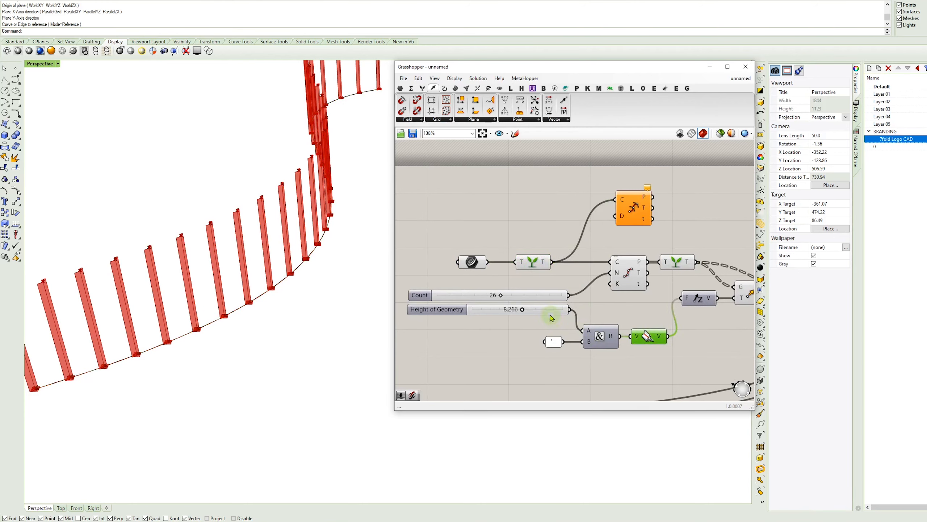
double_click(514, 219)
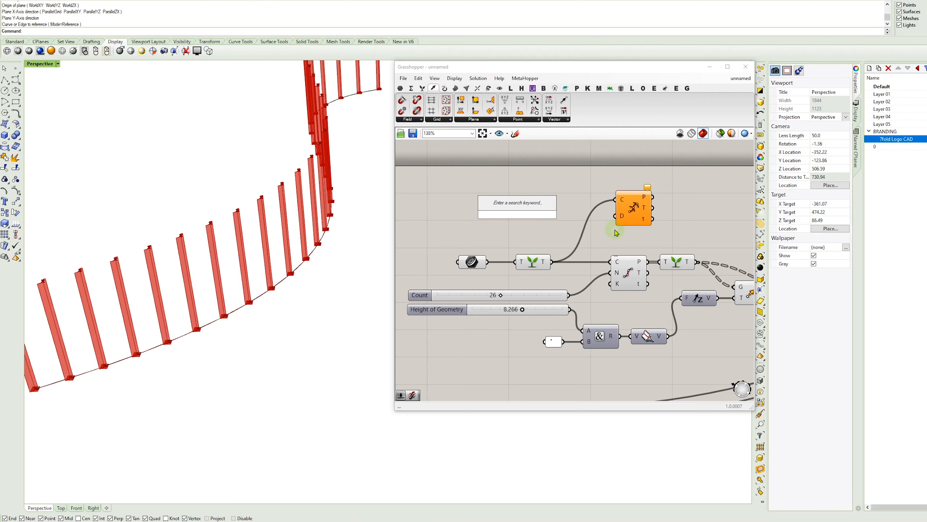
text(1<16<)
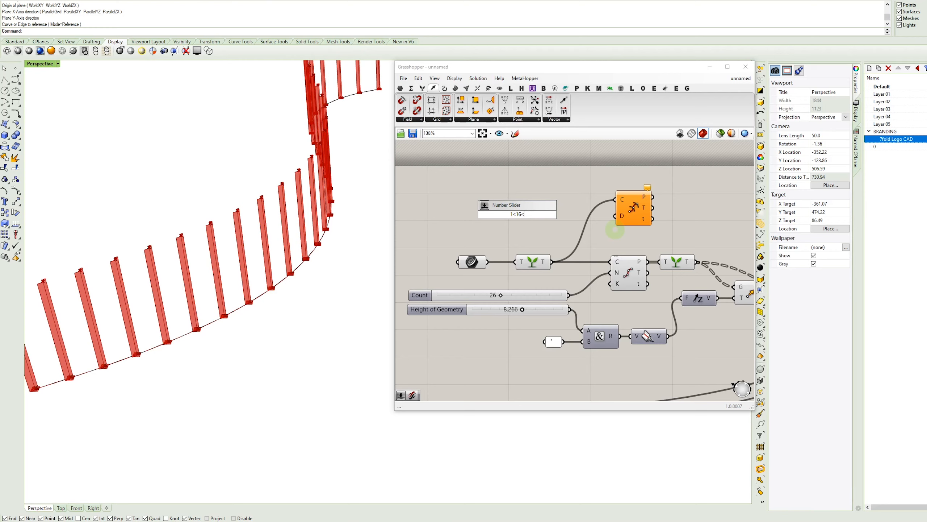
key(Return)
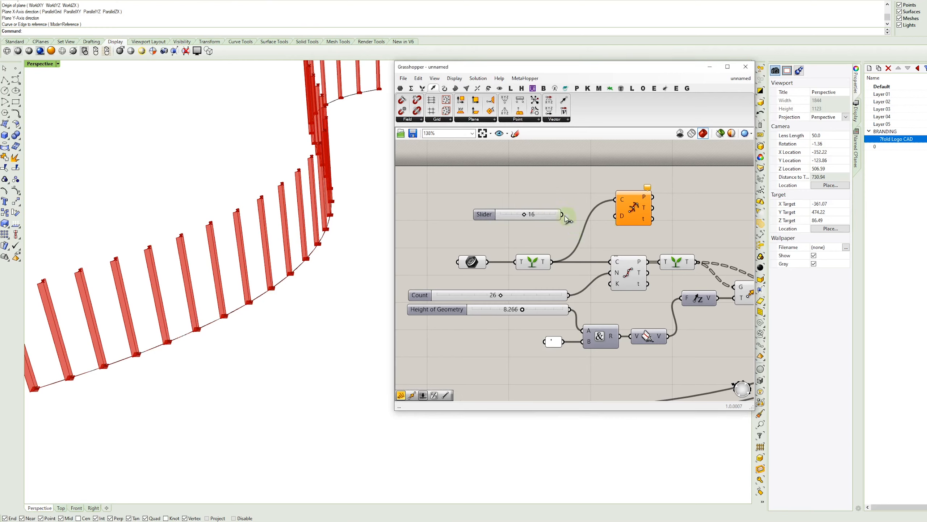
drag(563, 215, 622, 216)
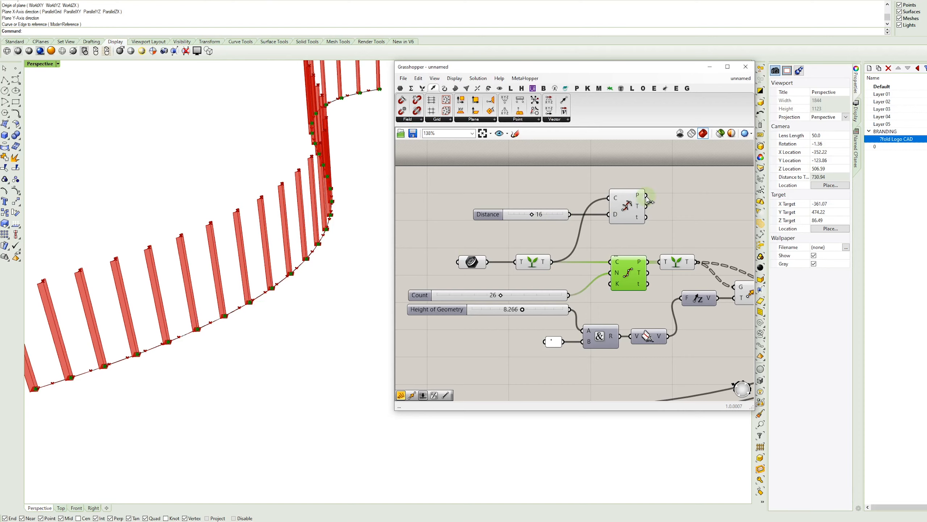
- Feed Divide Distance's points P into the downstream tree component in place of Divide Curve's, and set the Distance slider to 10
drag(648, 197, 655, 260)
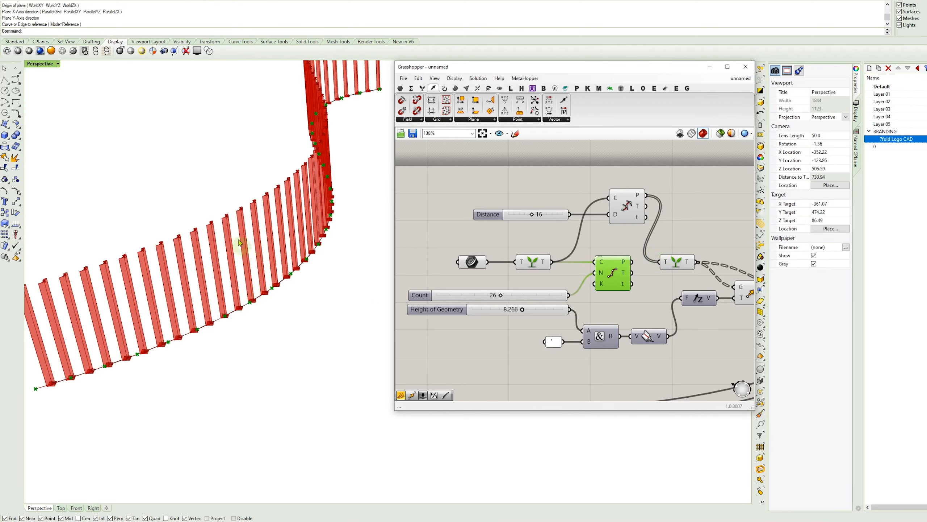
right_drag(550, 234, 563, 233)
scroll(555, 220, up, 2)
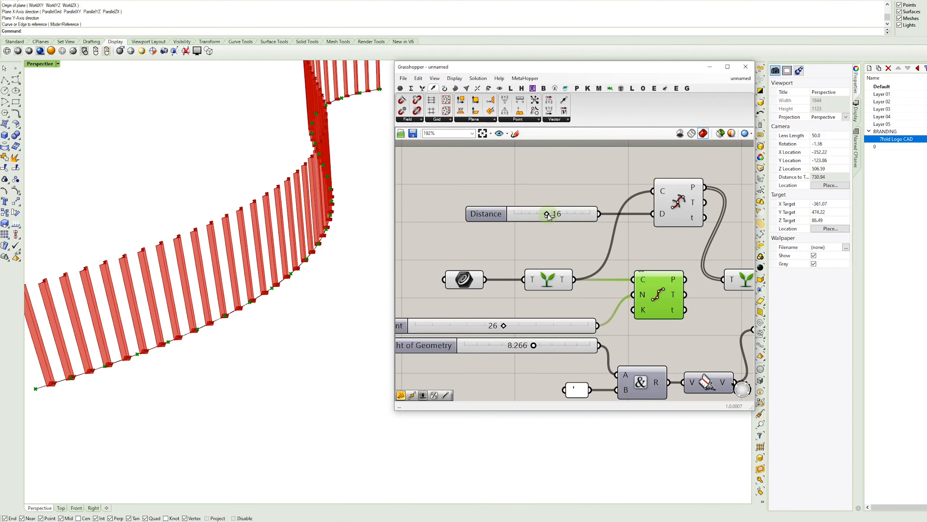
drag(548, 216, 538, 223)
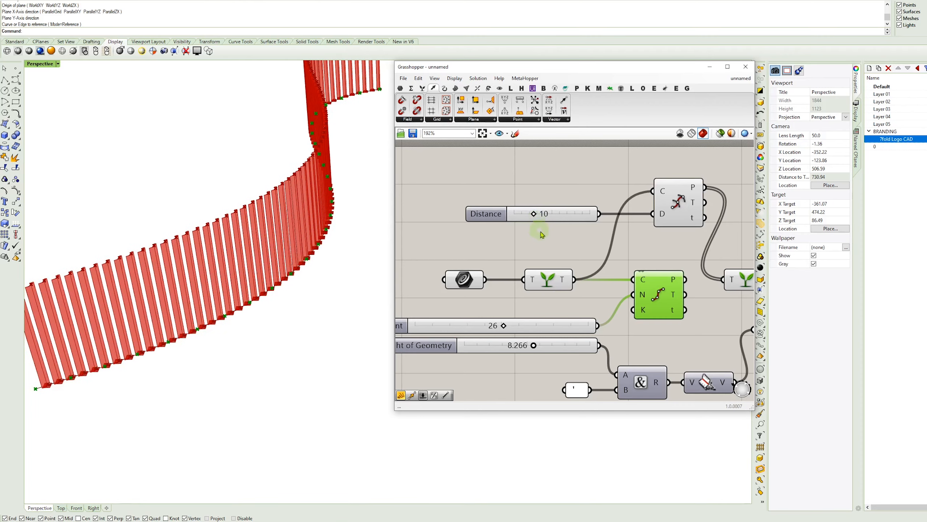
- Move the Angle slider beneath the Height of Geometry slider to group it with the other input sliders
right_drag(367, 244, 176, 224)
scroll(561, 280, down, 3)
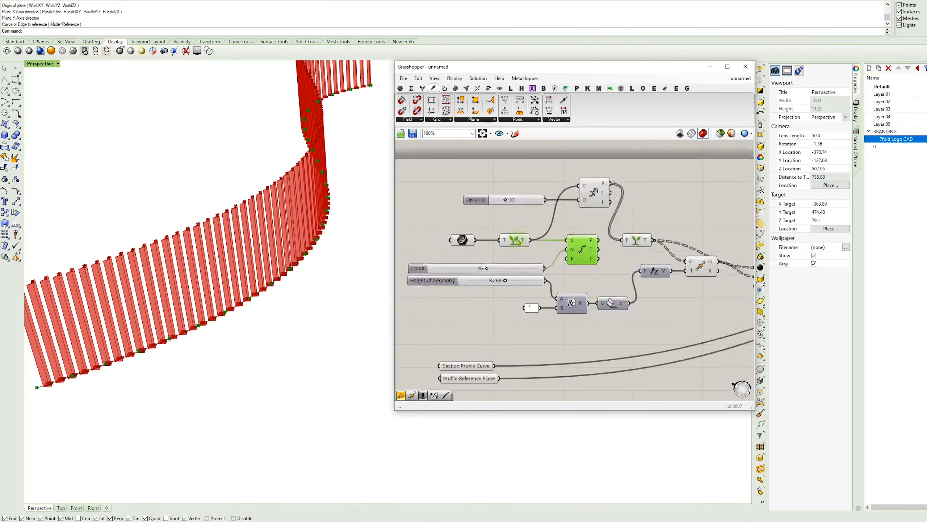
scroll(670, 336, down, 2)
drag(670, 336, 448, 287)
scroll(449, 287, up, 3)
right_drag(448, 287, 586, 288)
scroll(521, 285, up, 2)
scroll(521, 285, up, 2)
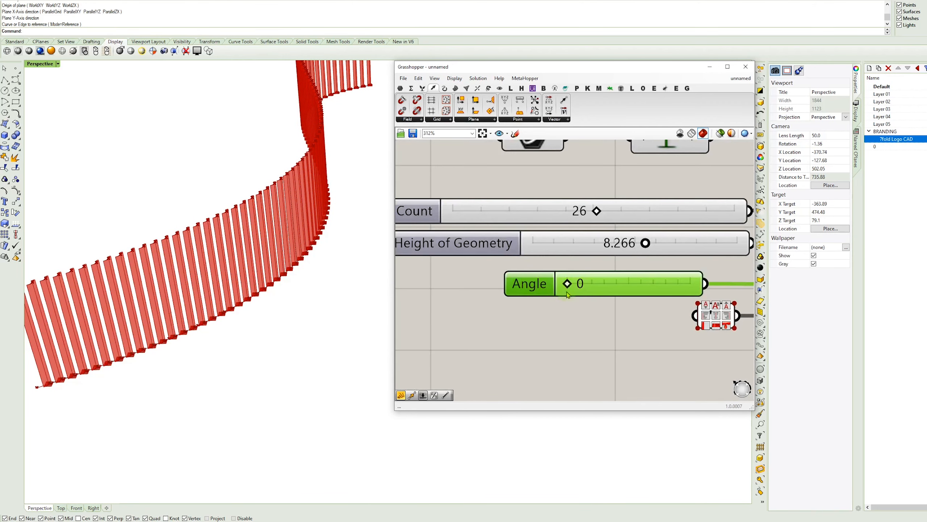
- Try the Angle slider at 5, inspect the swept profiles' rotation up close, and return it to 0
mouse_move(575, 288)
mouse_down()
mouse_move(639, 287)
mouse_move(577, 286)
mouse_up()
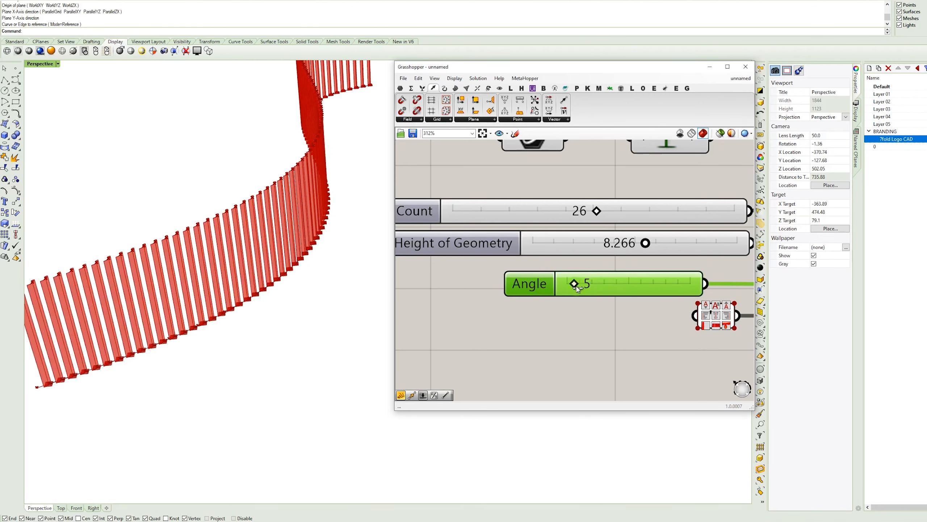
scroll(578, 287, down, 4)
scroll(198, 232, up, 8)
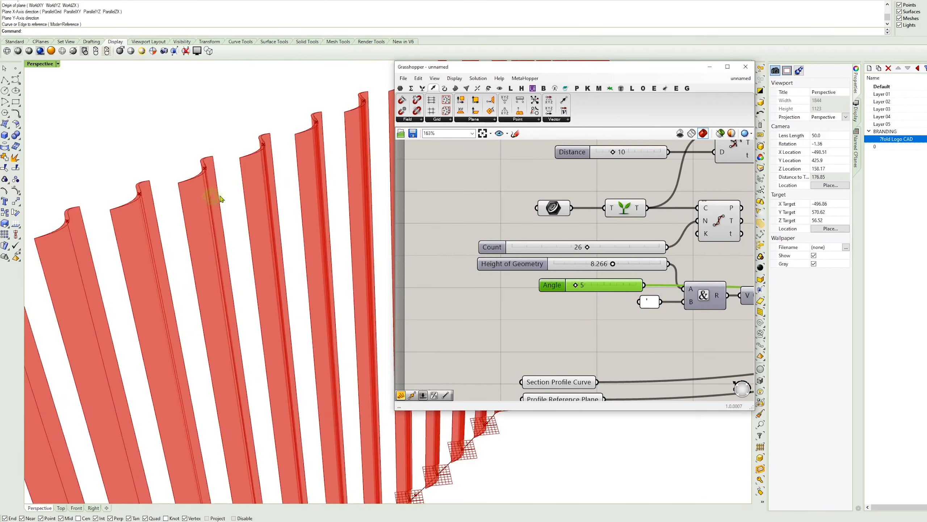
mouse_move(576, 287)
mouse_down()
mouse_move(611, 285)
mouse_move(563, 282)
mouse_up()
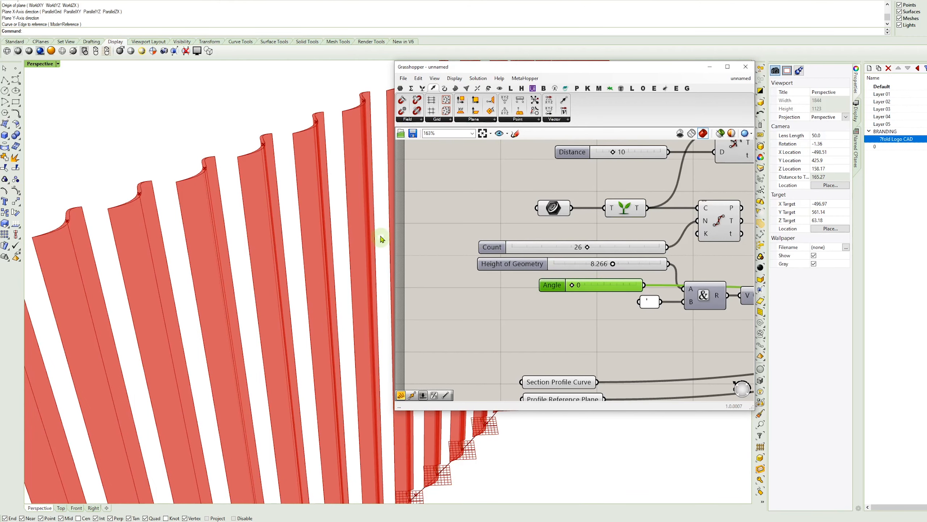
scroll(521, 246, down, 5)
scroll(628, 203, up, 3)
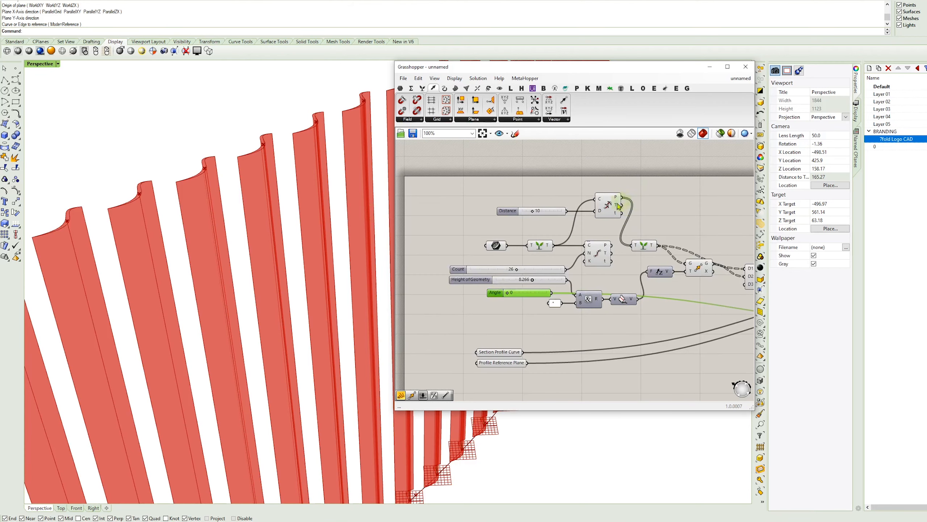
- Align Divide Distance above the Divide Curve component and examine the swept profiles along the whole base curve
click(598, 205)
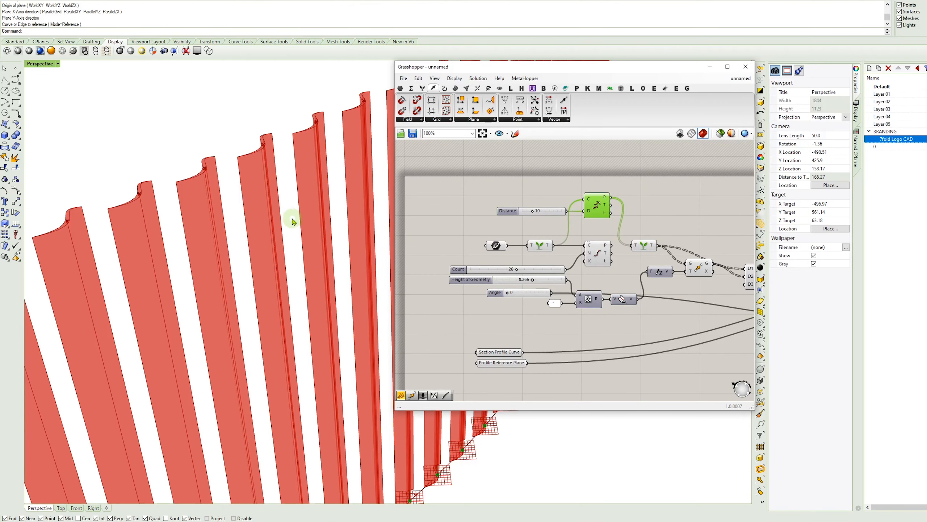
scroll(293, 220, down, 8)
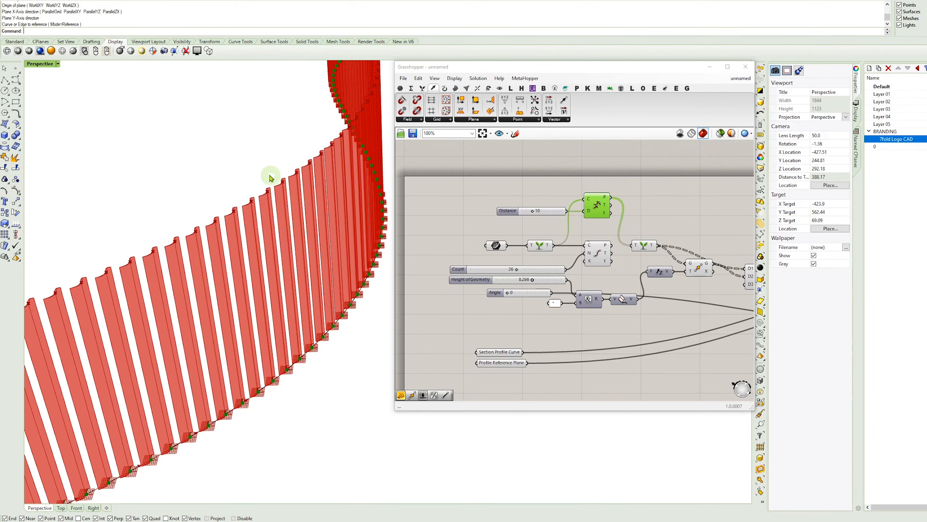
scroll(271, 190, up, 4)
scroll(251, 270, down, 1)
scroll(253, 258, down, 8)
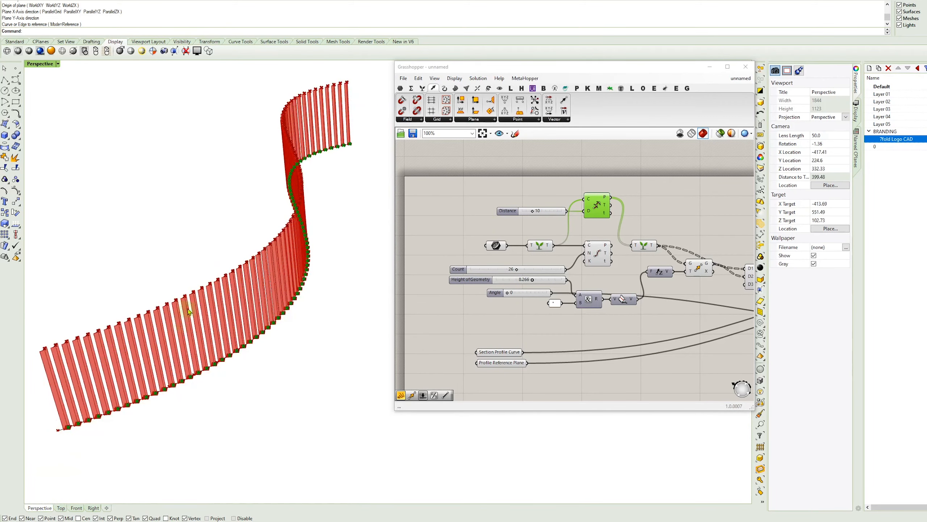
right_drag(306, 226, 455, 233)
- Move the Rotate Plane component away from the Construct Plane component to free up canvas space between them
right_drag(679, 233, 511, 204)
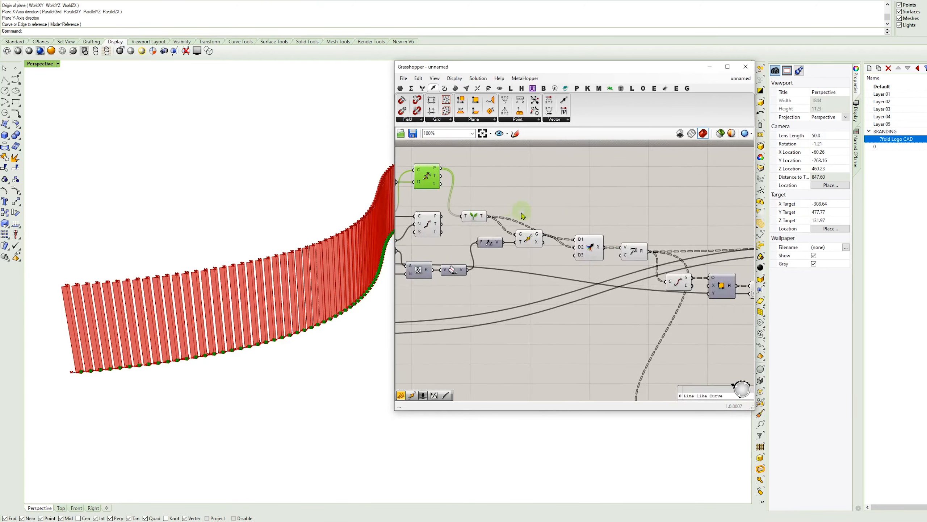
scroll(521, 213, down, 2)
right_drag(600, 235, 479, 207)
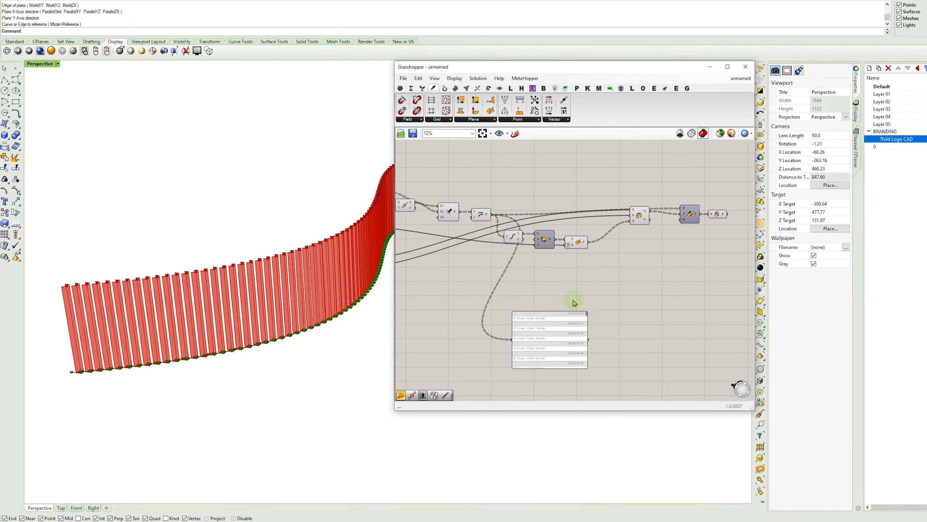
right_drag(599, 294, 564, 273)
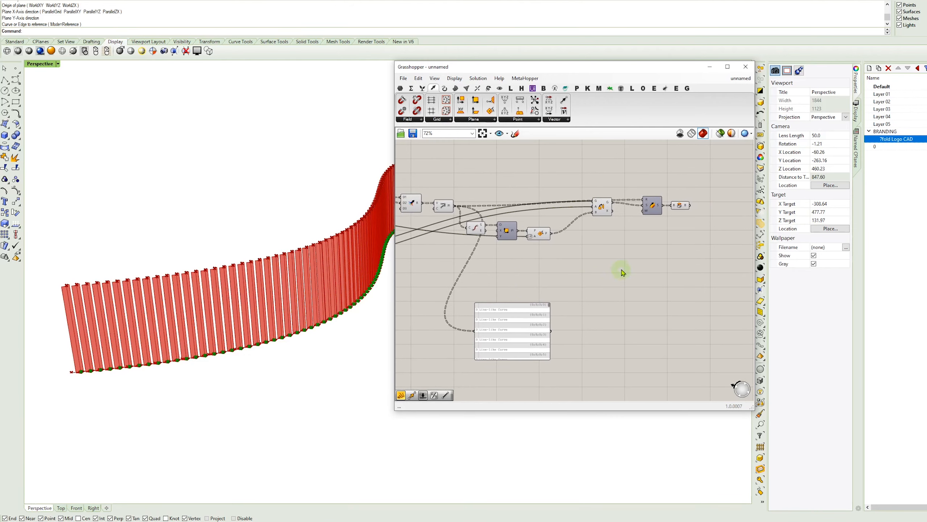
scroll(596, 216, up, 5)
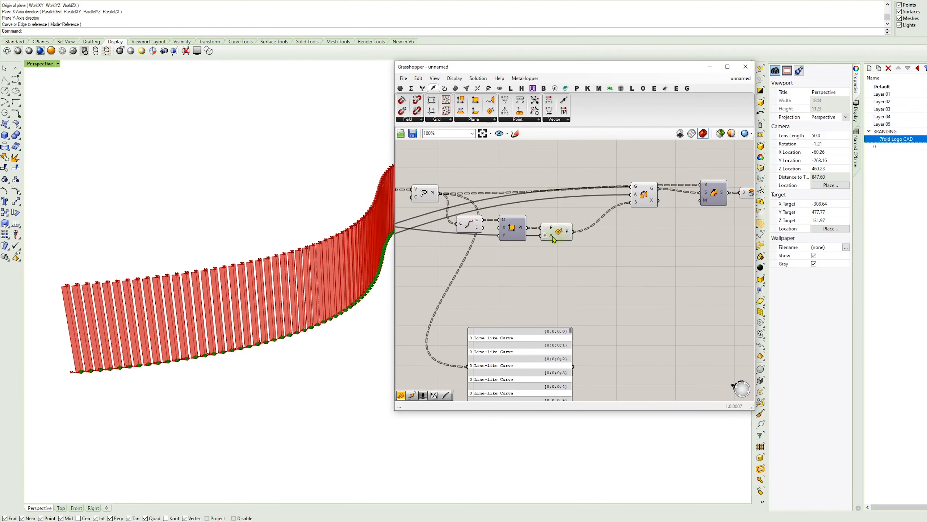
click(588, 230)
drag(588, 230, 650, 273)
scroll(621, 285, down, 3)
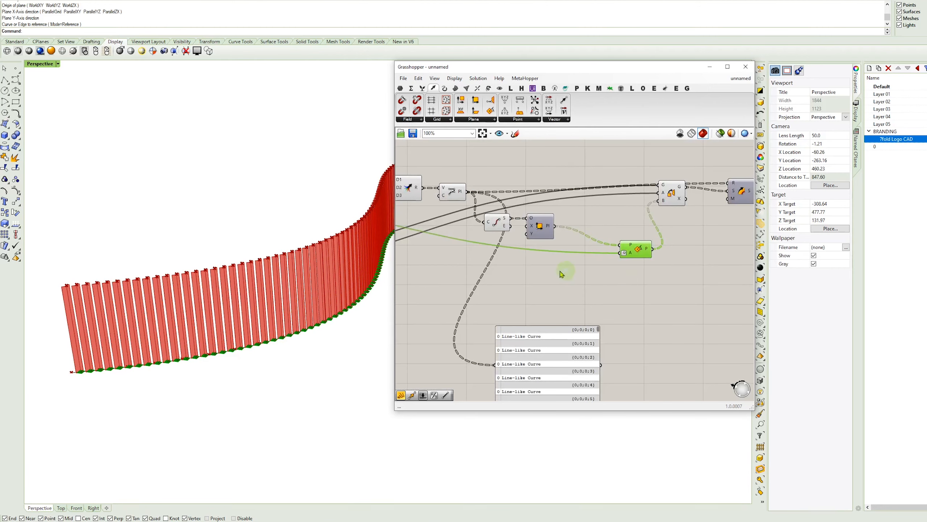
- Add a Graph Mapper component below the plane components and set its graph type to Sine
right_drag(474, 258, 524, 254)
double_click(589, 284)
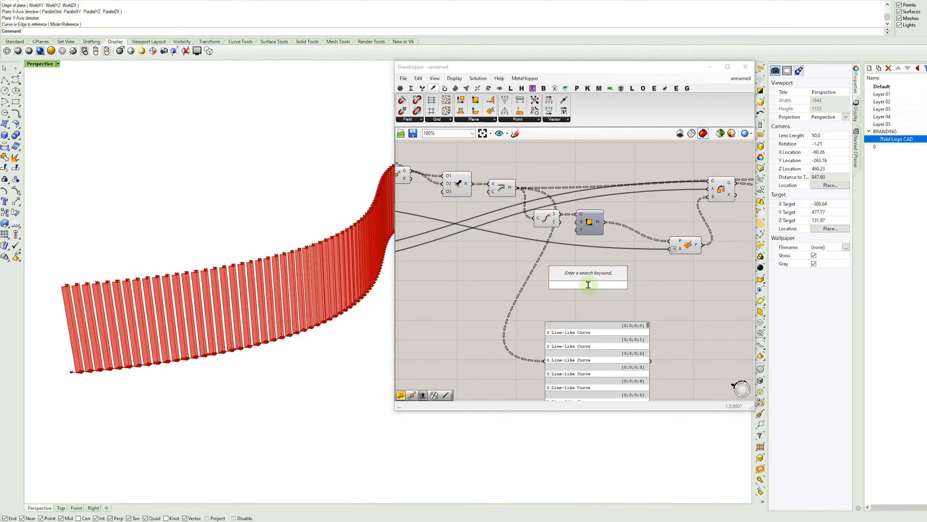
text(graph)
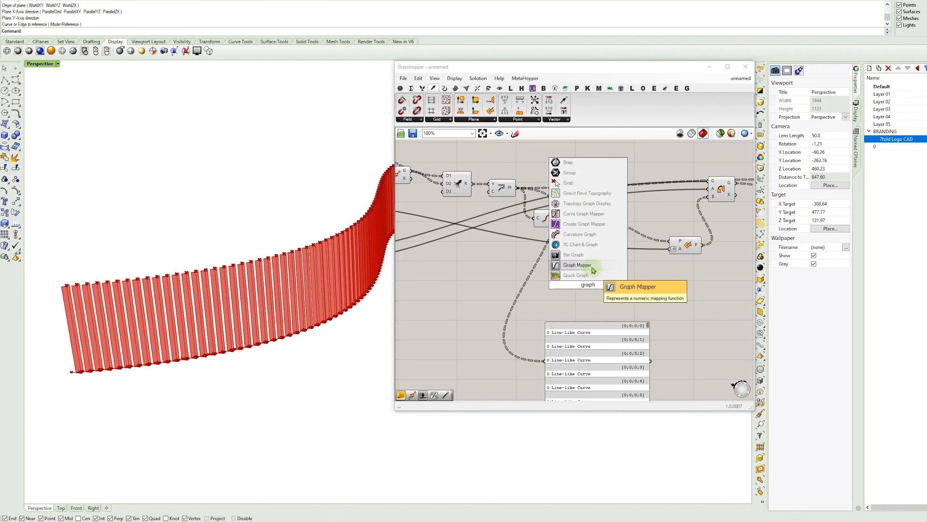
click(592, 268)
right_click(587, 292)
mouse_move(644, 391)
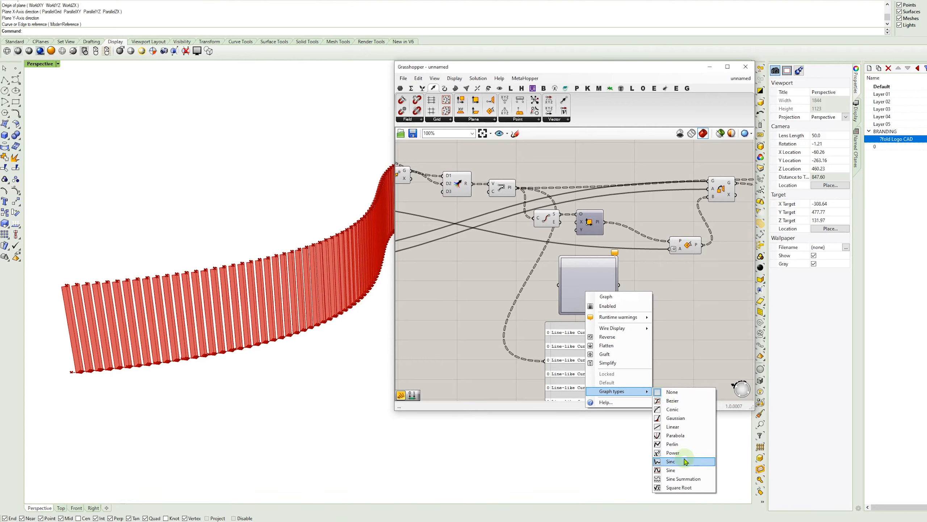
click(671, 470)
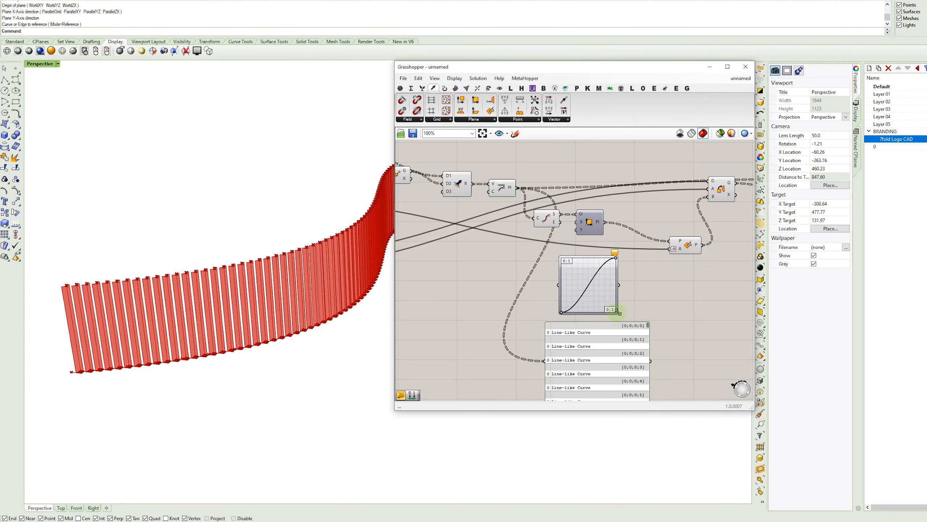
- Widen the Graph Mapper and reposition it below the Rotate Plane component
drag(616, 311, 739, 317)
drag(734, 270, 645, 234)
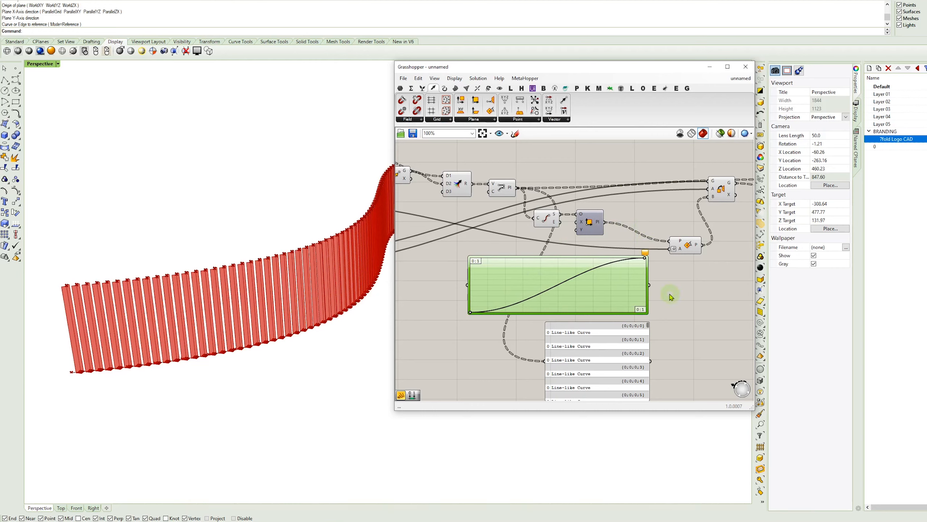
right_drag(514, 235, 624, 232)
drag(644, 276, 743, 275)
right_drag(656, 255, 595, 247)
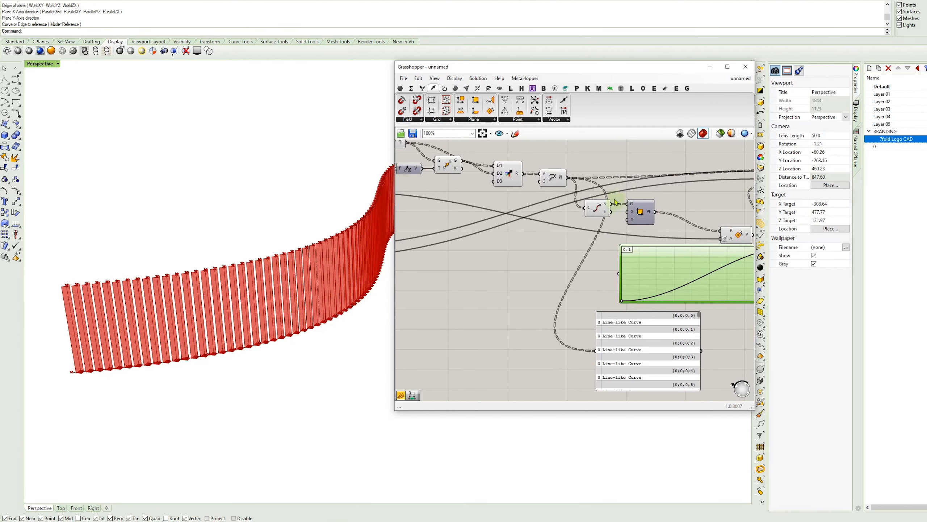
- Shift End Points aside, add a Curve Closest Point component and connect End Points' output S to its input P
drag(601, 209, 573, 209)
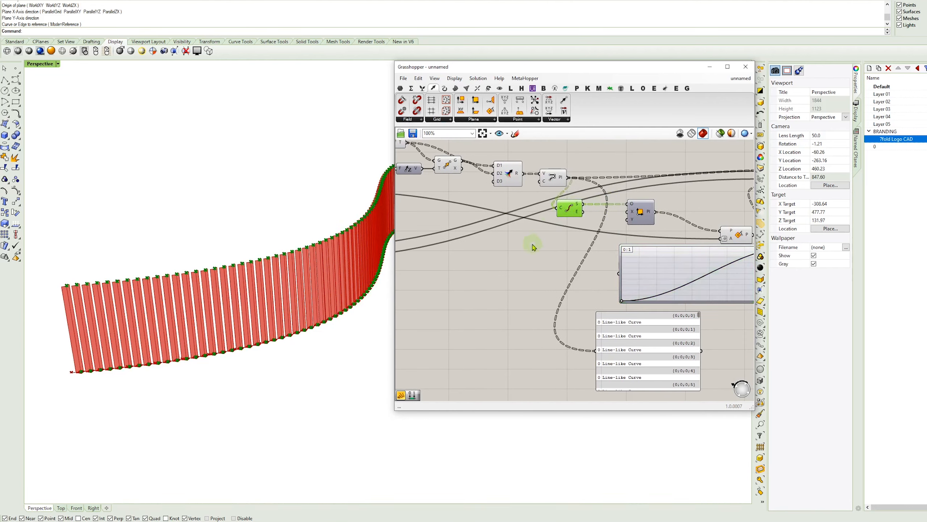
double_click(532, 244)
text(cap)
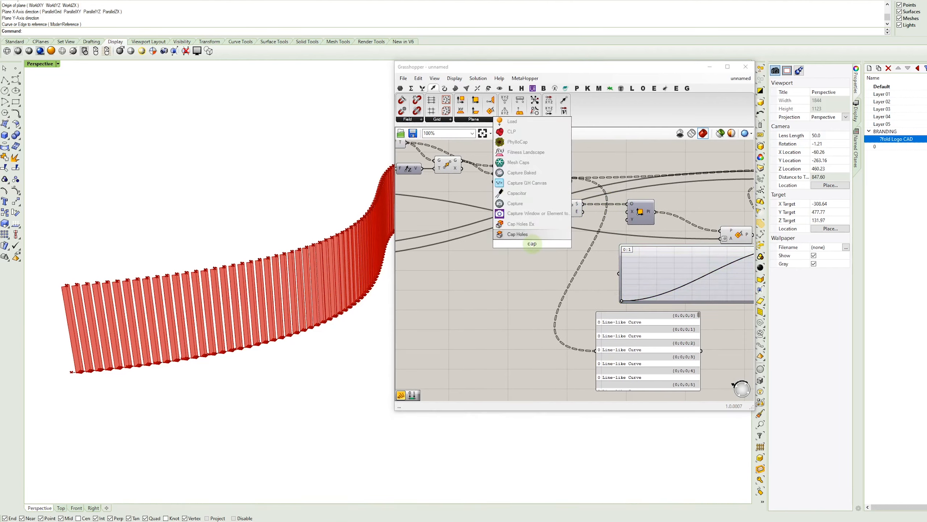
key(BackSpace)
key(BackSpace)
text(p)
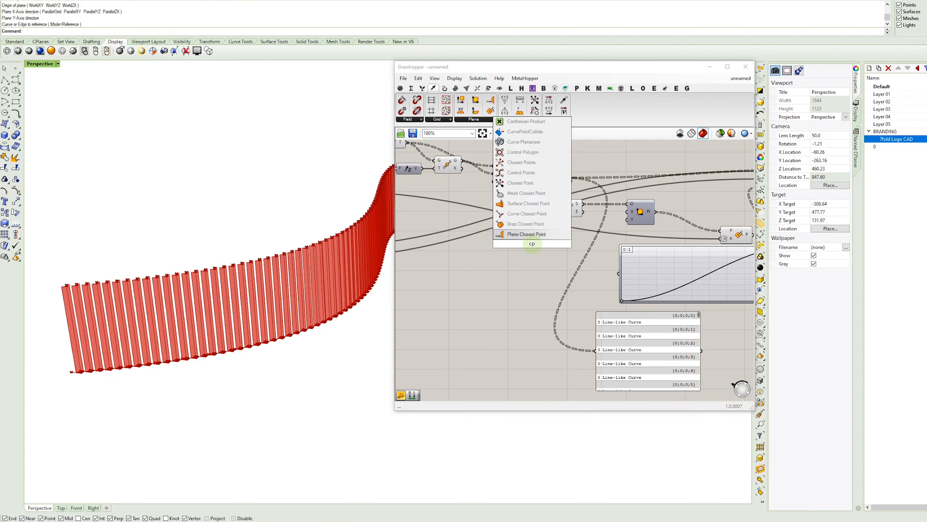
click(542, 220)
drag(525, 240, 585, 204)
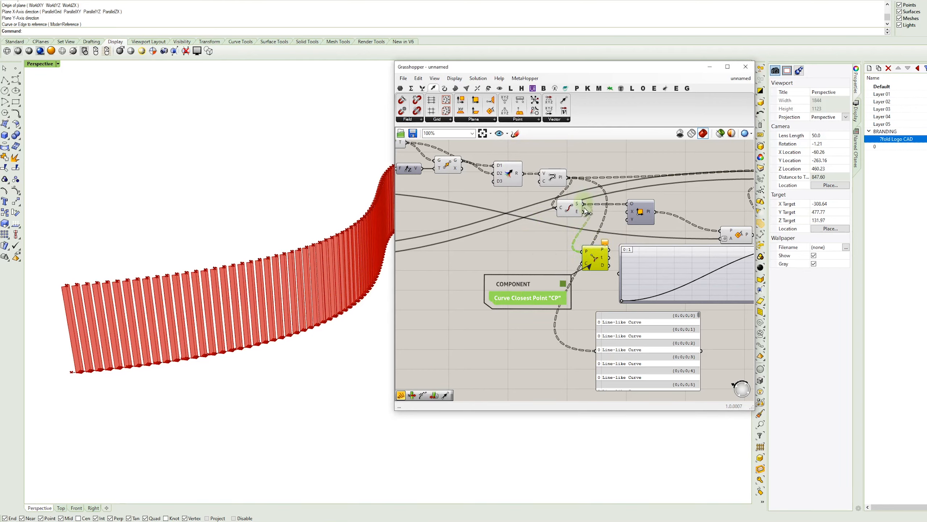
- Connect the base Curve parameter to Curve Closest Point's input C
right_drag(569, 256, 695, 276)
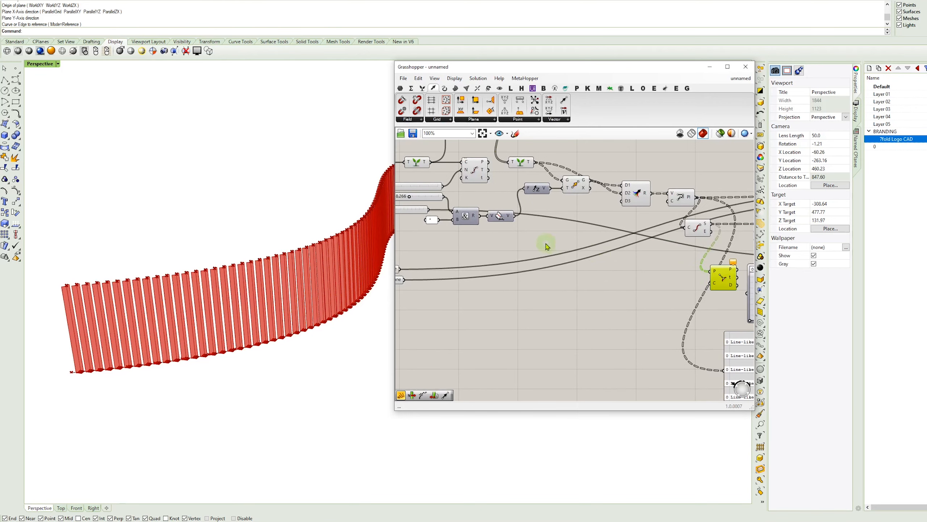
scroll(545, 244, down, 1)
right_drag(539, 236, 594, 234)
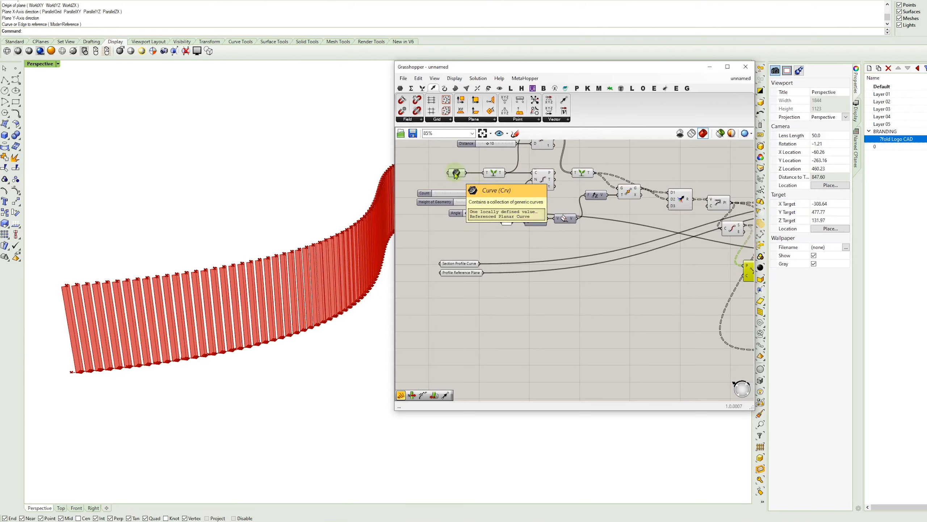
scroll(467, 171, down, 3)
scroll(625, 245, up, 5)
drag(467, 172, 625, 244)
scroll(625, 244, down, 2)
right_drag(510, 209, 583, 264)
scroll(477, 184, down, 3)
drag(476, 182, 622, 230)
scroll(620, 256, up, 6)
scroll(604, 233, down, 3)
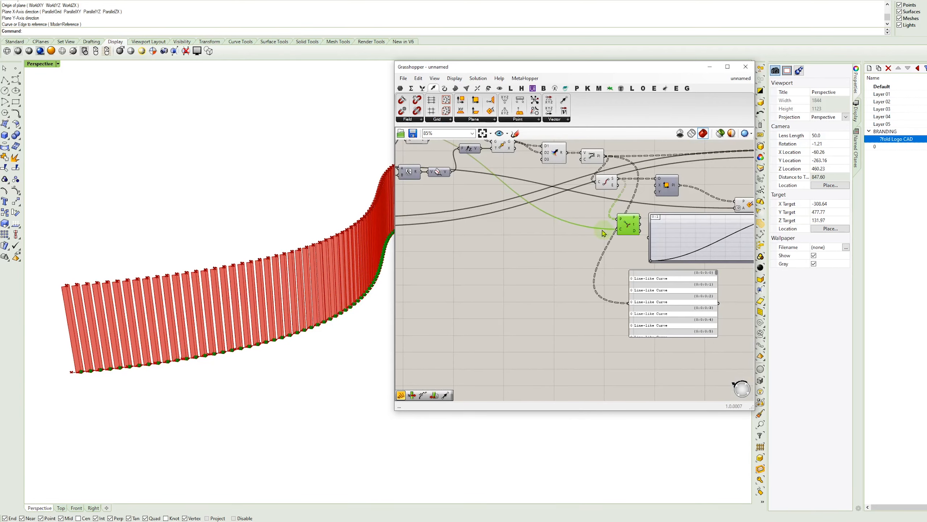
- Reparameterize the curve input C of Curve Closest Point
right_click(622, 230)
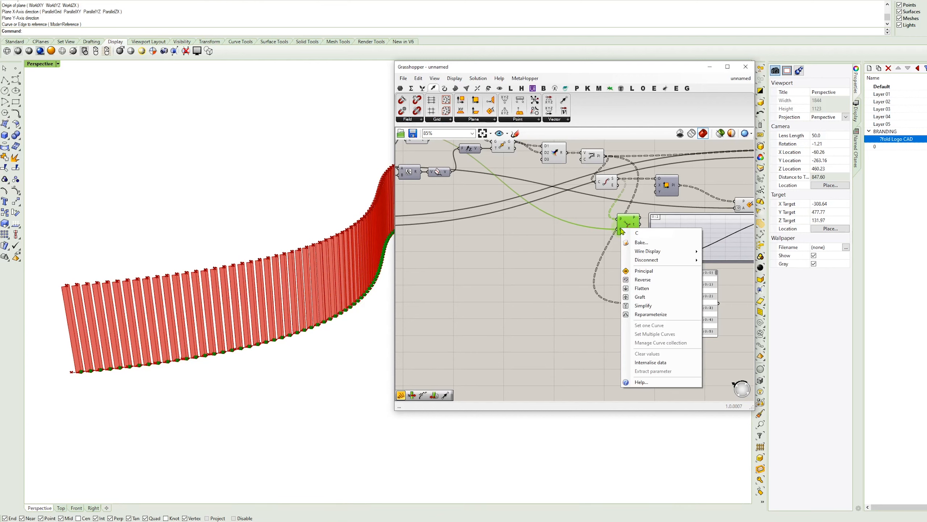
click(645, 315)
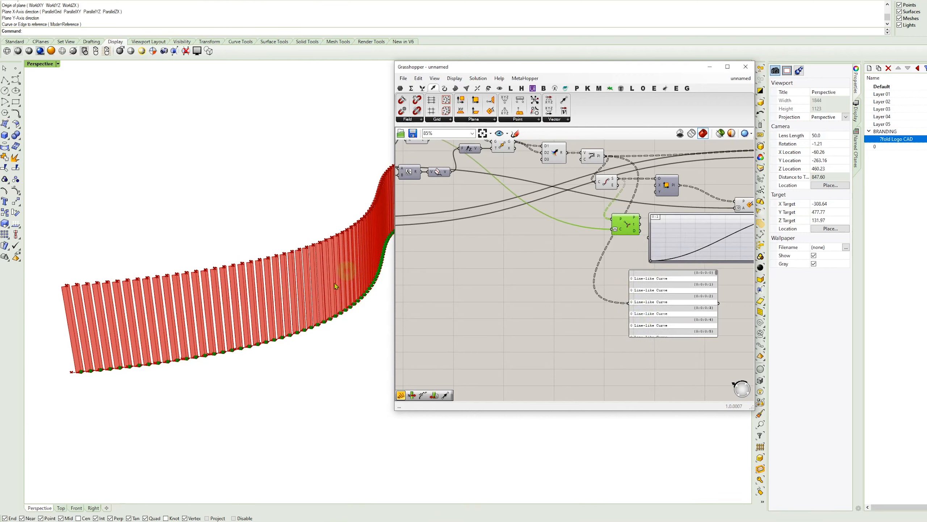
shift+right_drag(339, 275, 236, 271)
right_drag(580, 238, 428, 224)
scroll(510, 218, up, 2)
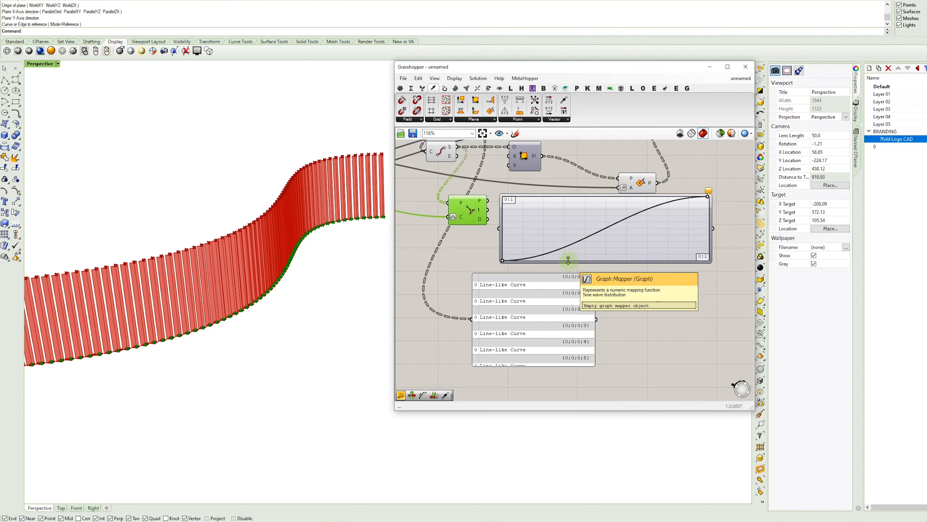
- Connect Curve Closest Point's output t to the panel and look through the listed parameter values
right_drag(461, 223, 524, 256)
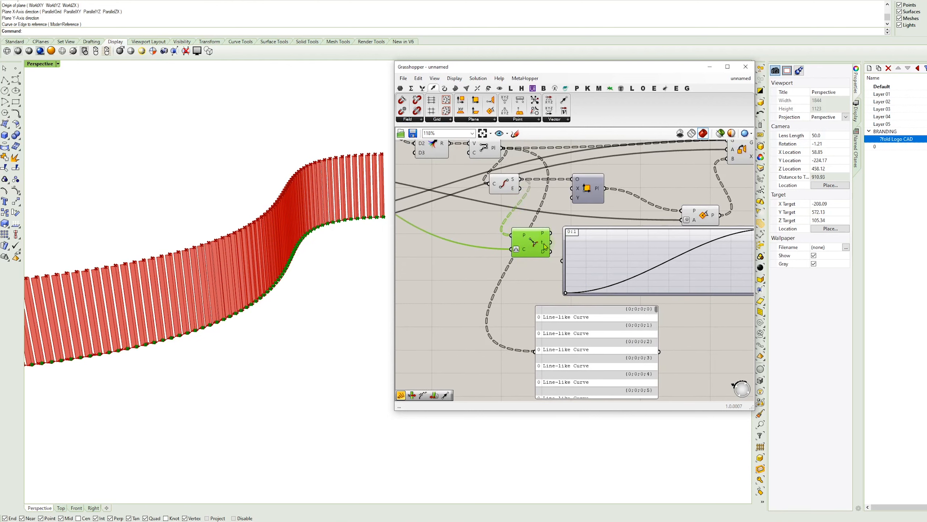
mouse_move(544, 247)
drag(551, 242, 537, 352)
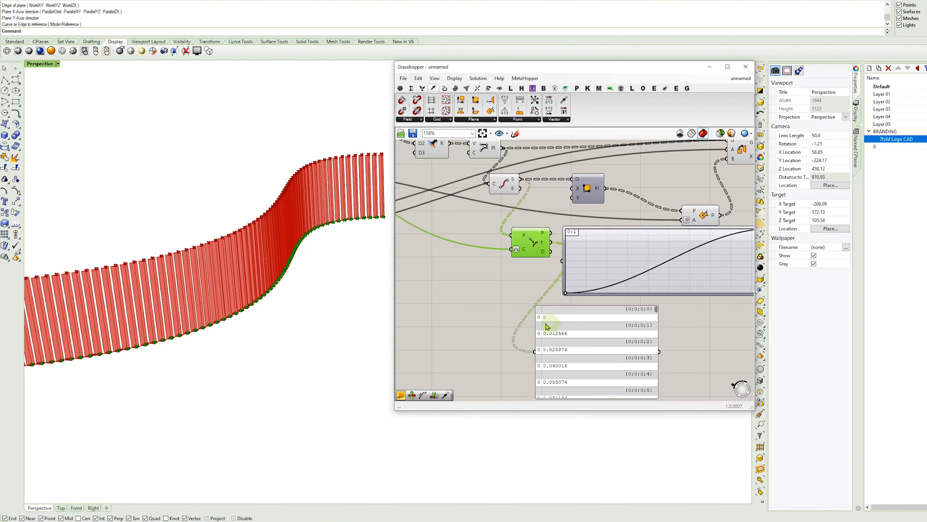
right_drag(535, 329, 531, 305)
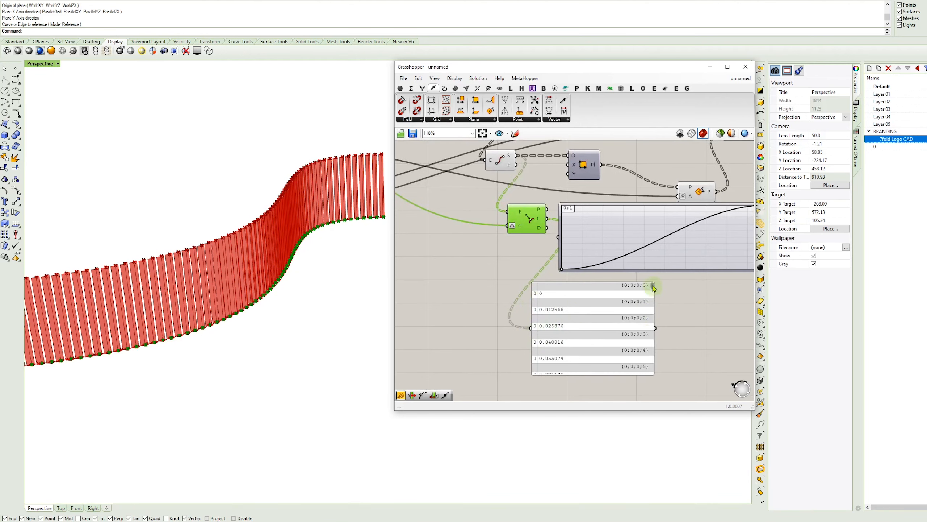
drag(653, 287, 558, 345)
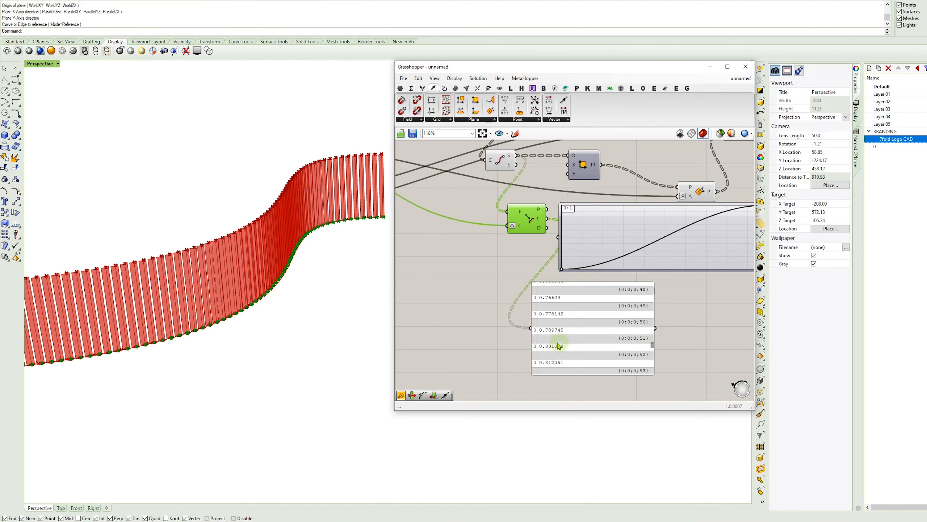
- Feed Curve Closest Point's output t into the Graph Mapper's input
right_drag(638, 301, 547, 290)
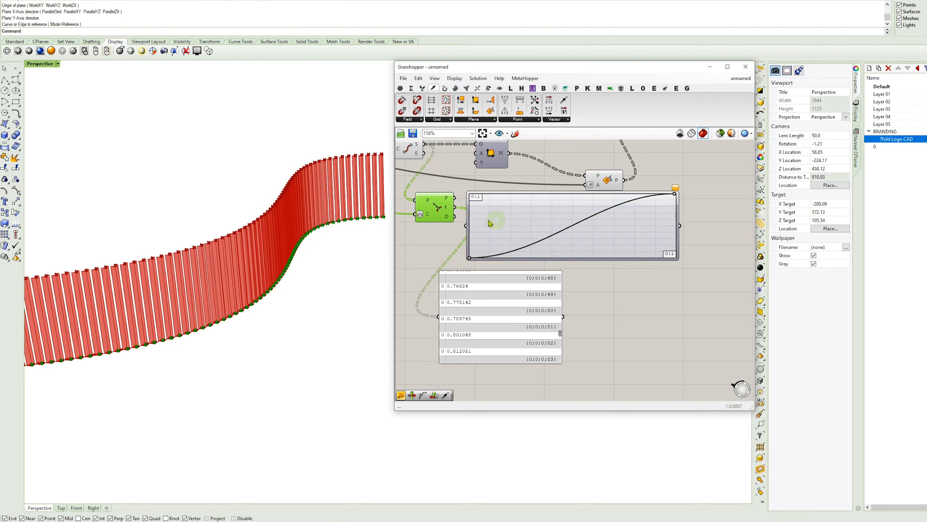
drag(460, 274, 561, 294)
drag(537, 249, 503, 244)
- Move the panel to the Graph Mapper's output side and connect the mapped values to it
right_drag(638, 329, 571, 312)
drag(572, 312, 710, 292)
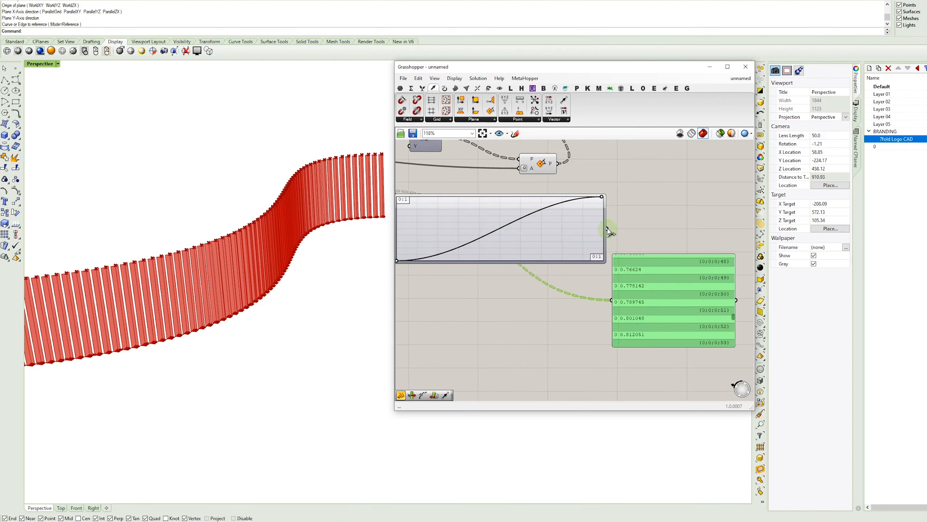
drag(607, 229, 625, 284)
scroll(540, 272, down, 1)
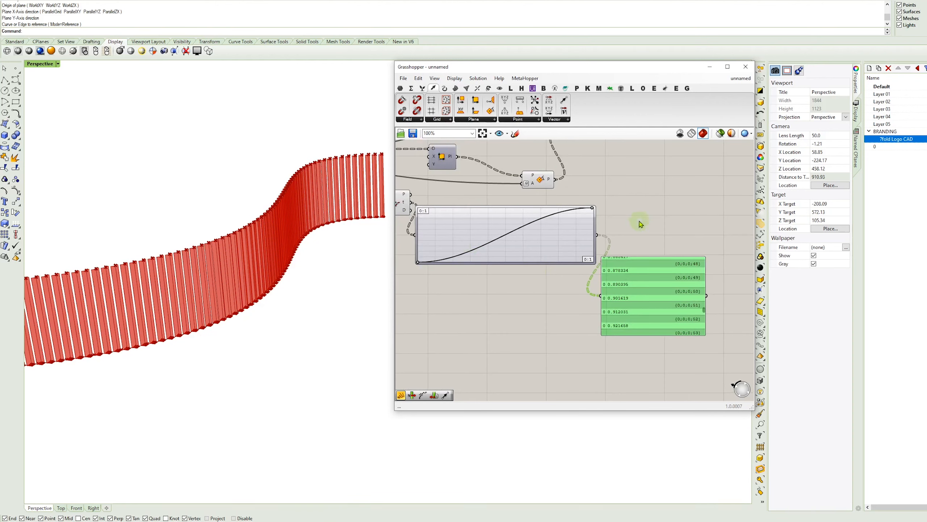
- Place a Construct Domain component above the panel showing the mapped values
right_drag(639, 224, 590, 256)
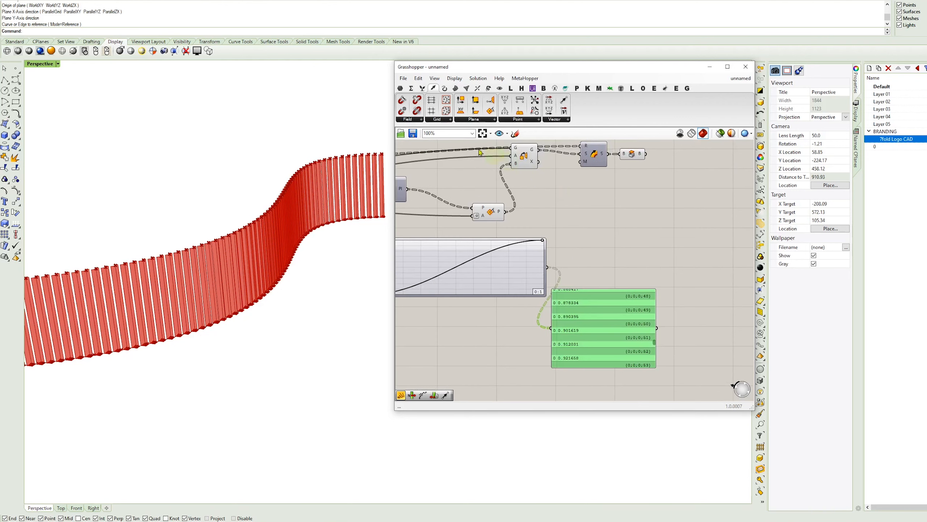
click(413, 89)
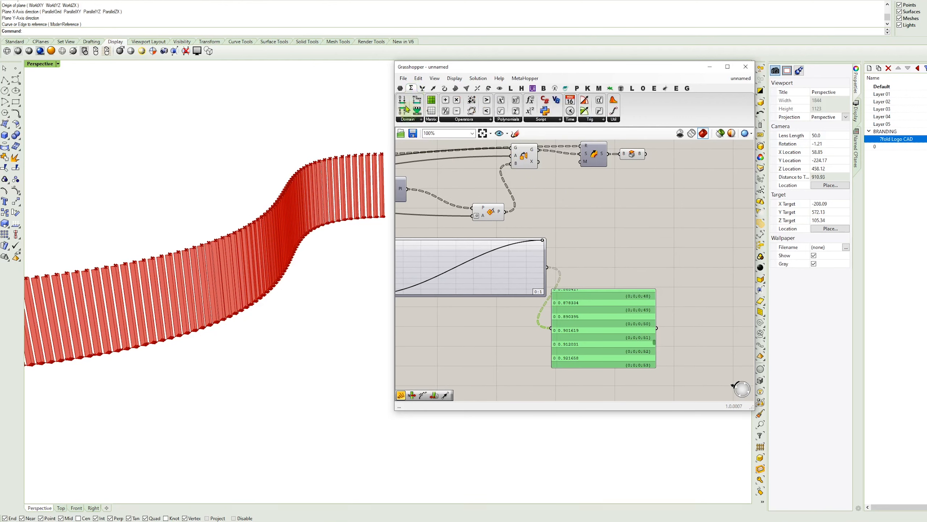
drag(404, 103, 612, 233)
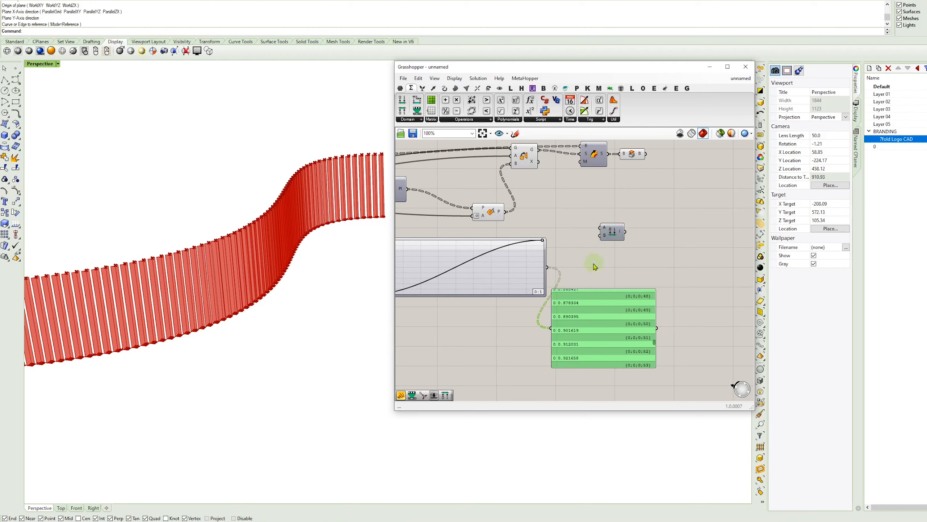
right_drag(527, 228, 532, 220)
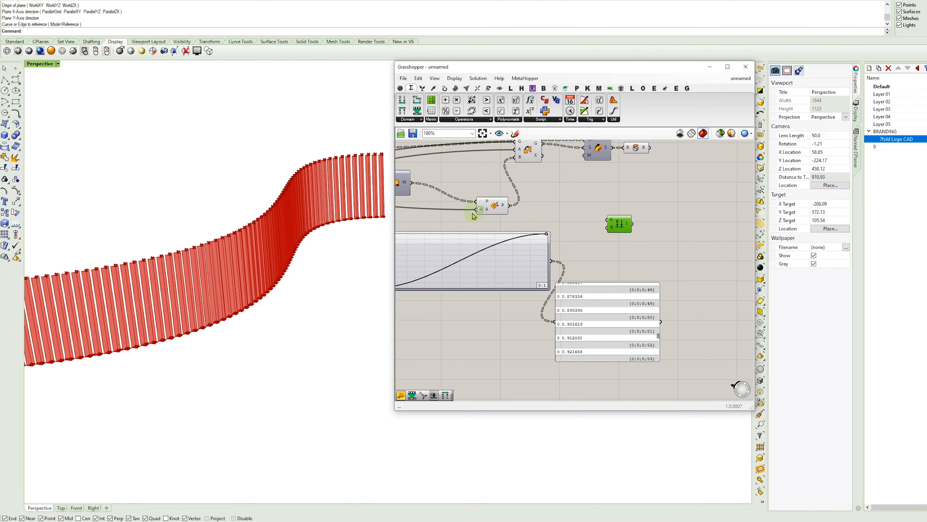
- Move the Curve Closest Point component and Graph Mapper down to clear space above them
right_drag(551, 255, 625, 243)
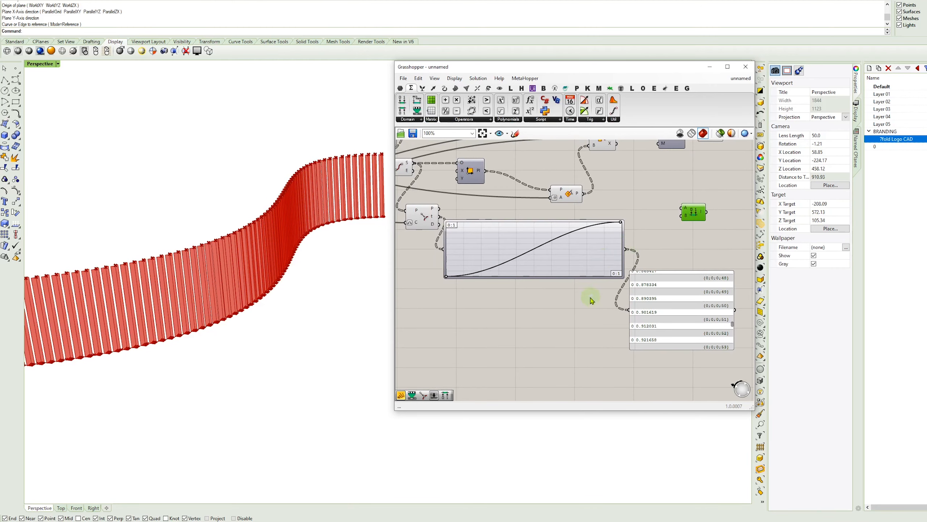
drag(598, 310, 424, 223)
drag(422, 226, 410, 289)
click(507, 233)
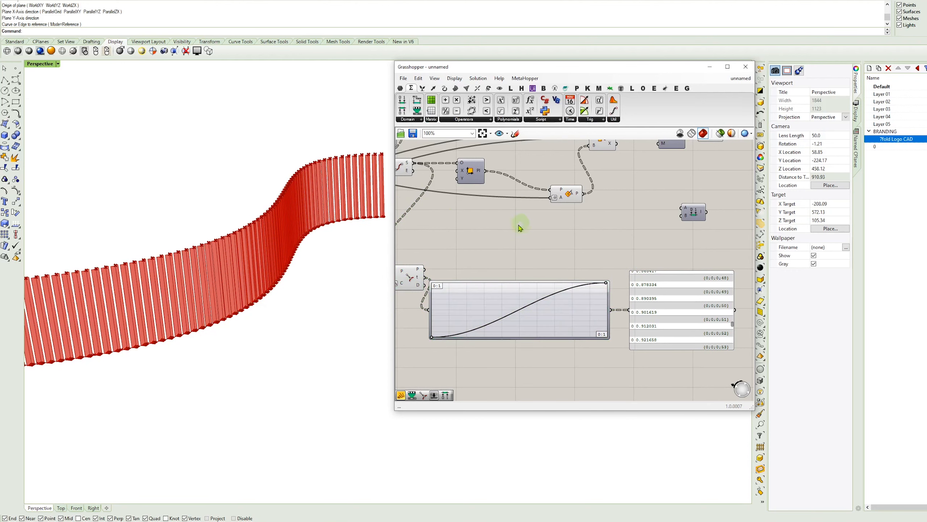
- Duplicate the Angle slider and place the copy between the plane rotation component and the Graph Mapper
right_drag(493, 234, 659, 249)
scroll(659, 249, down, 3)
right_drag(458, 211, 516, 215)
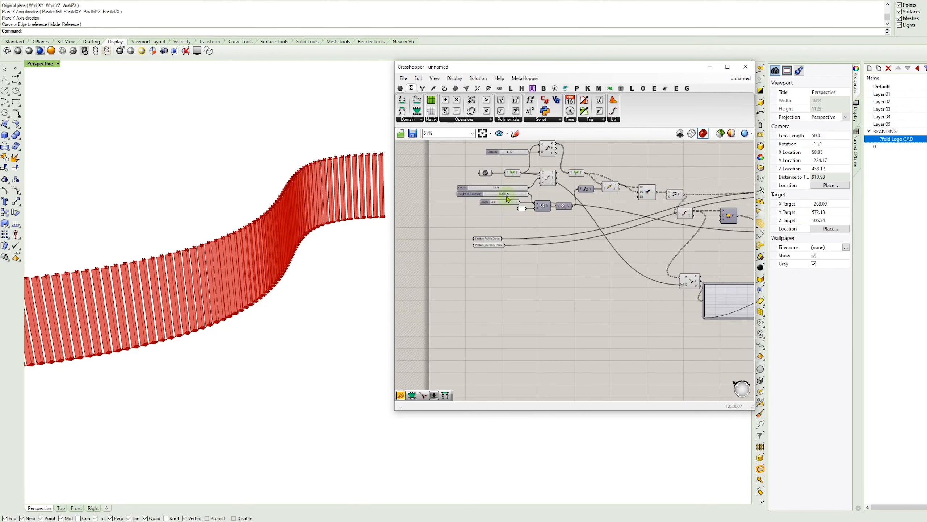
scroll(507, 198, up, 2)
alt+drag(504, 207, 688, 250)
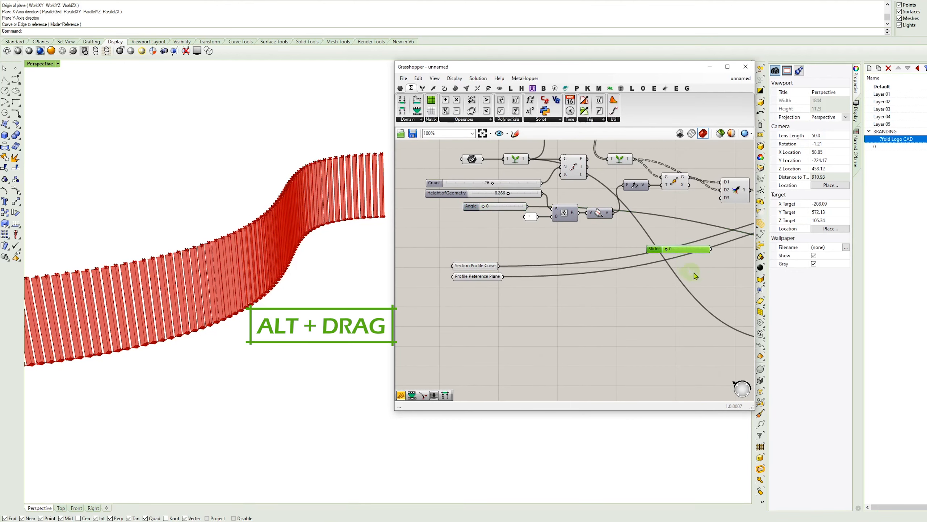
right_drag(696, 276, 472, 243)
drag(470, 227, 702, 256)
right_drag(702, 256, 531, 236)
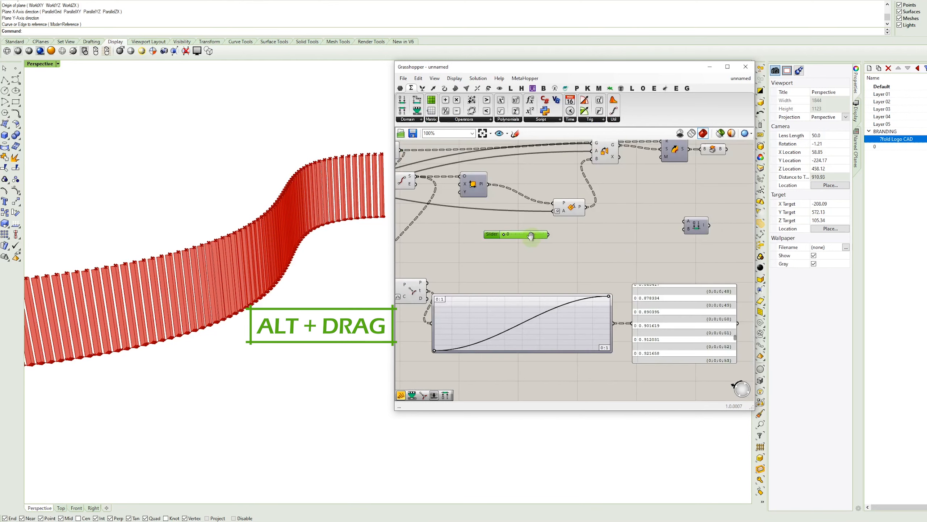
- Feed Construct Domain's A and B from two sliders named Domain start and Domain end, with Domain end set to 90
drag(699, 231, 596, 242)
scroll(557, 228, up, 3)
alt+drag(538, 239, 541, 259)
drag(601, 250, 567, 258)
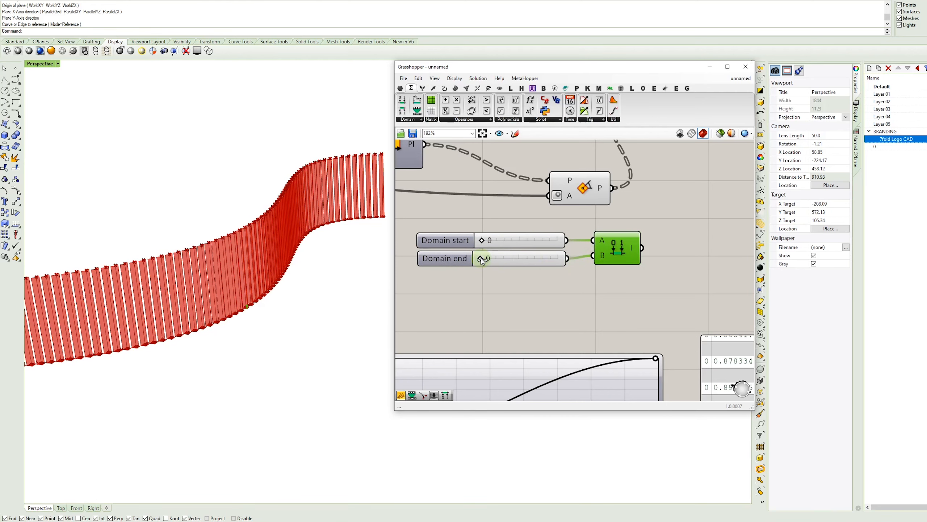
drag(482, 259, 567, 273)
scroll(614, 265, down, 1)
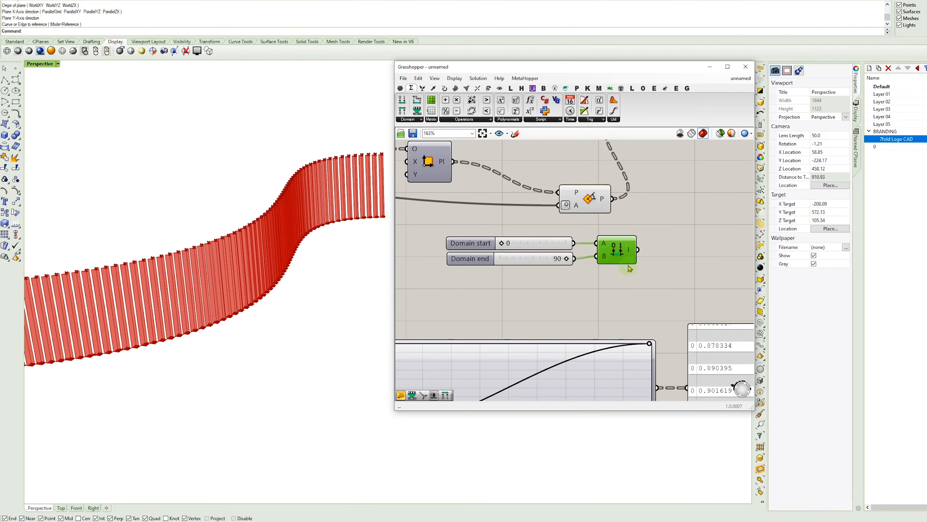
- Place a Remap Numbers component, feeding the Graph Mapper's output into V and the constructed domain into T
scroll(629, 269, down, 2)
right_drag(629, 269, 576, 249)
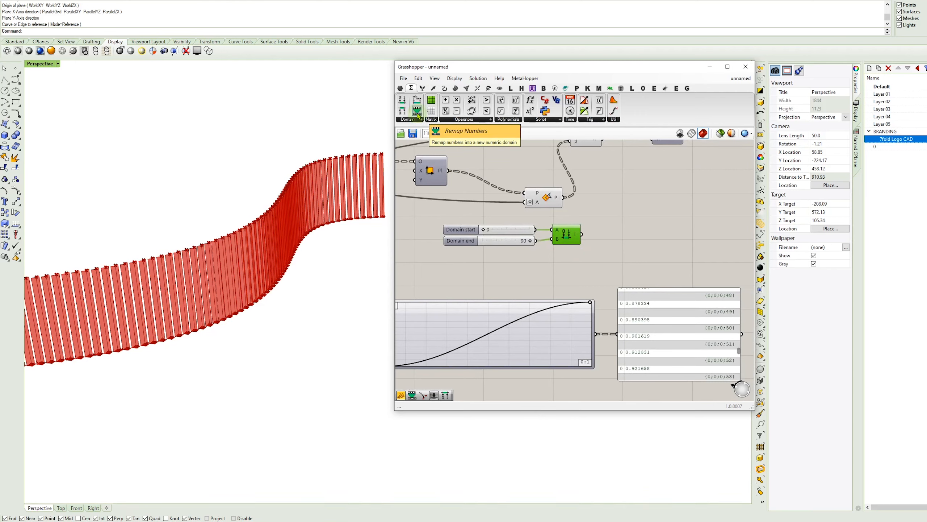
drag(419, 115, 637, 257)
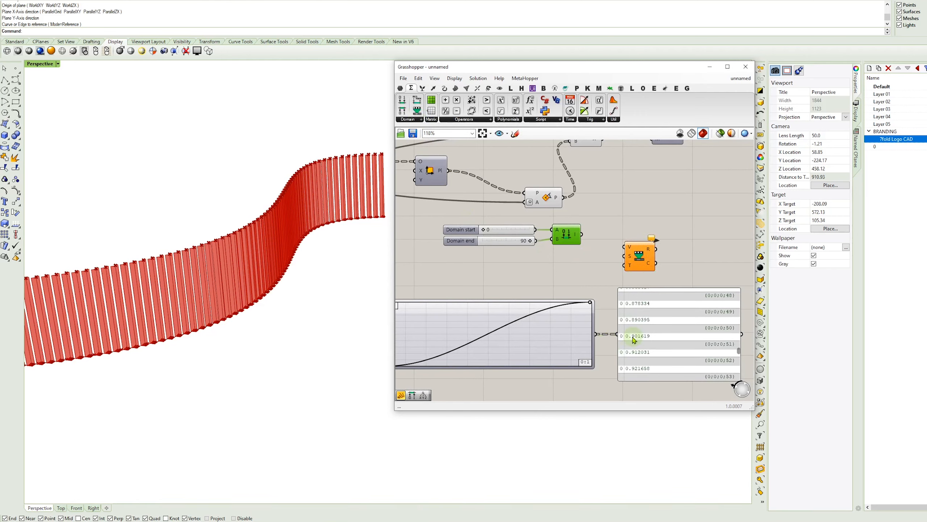
drag(598, 335, 617, 248)
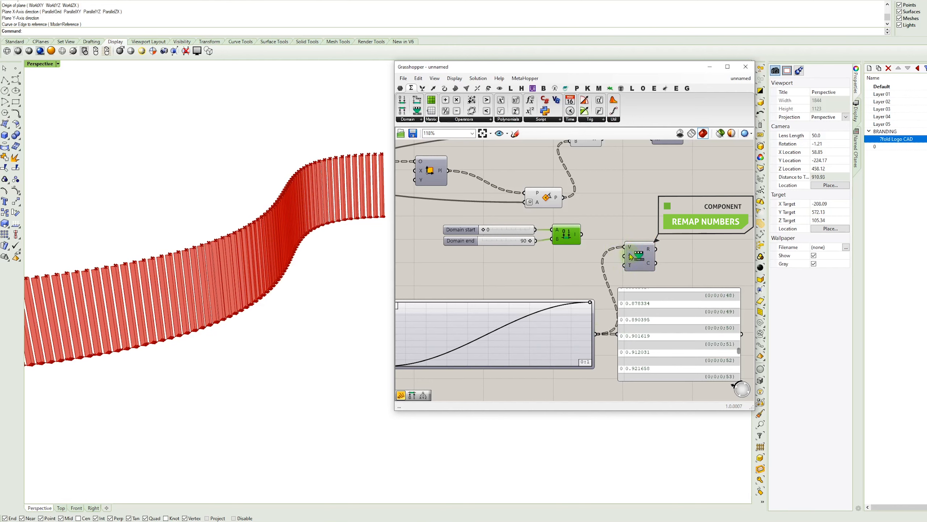
mouse_move(630, 257)
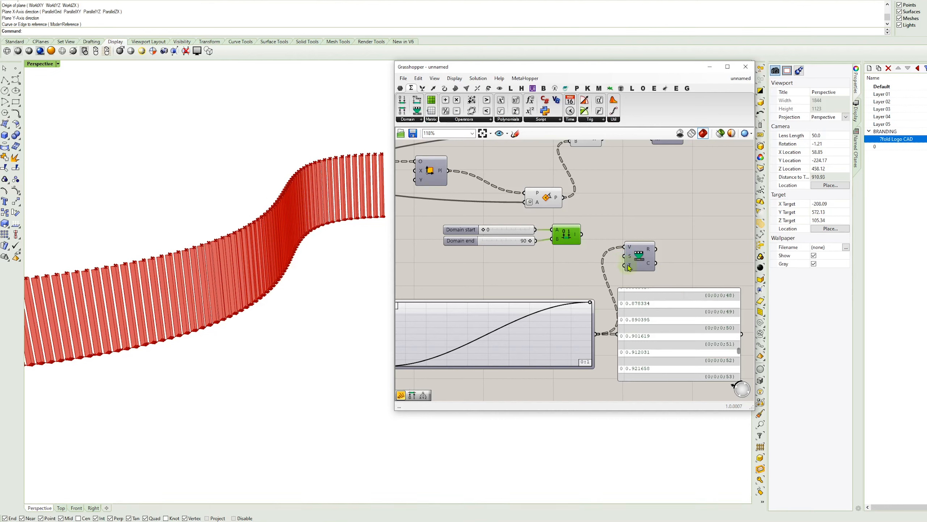
drag(629, 268, 586, 238)
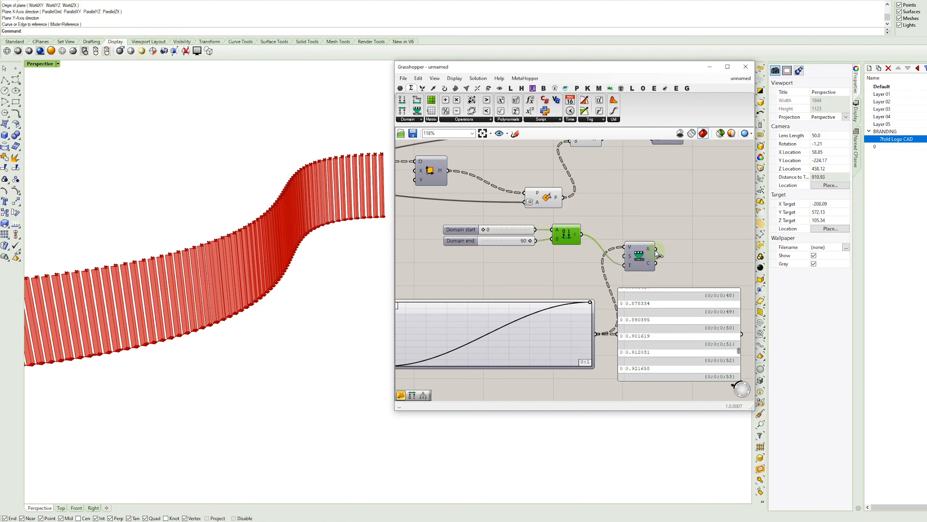
- Connect Remap Numbers' output R to the panel and vary Domain end to check the values, returning it to 90
drag(657, 250, 618, 334)
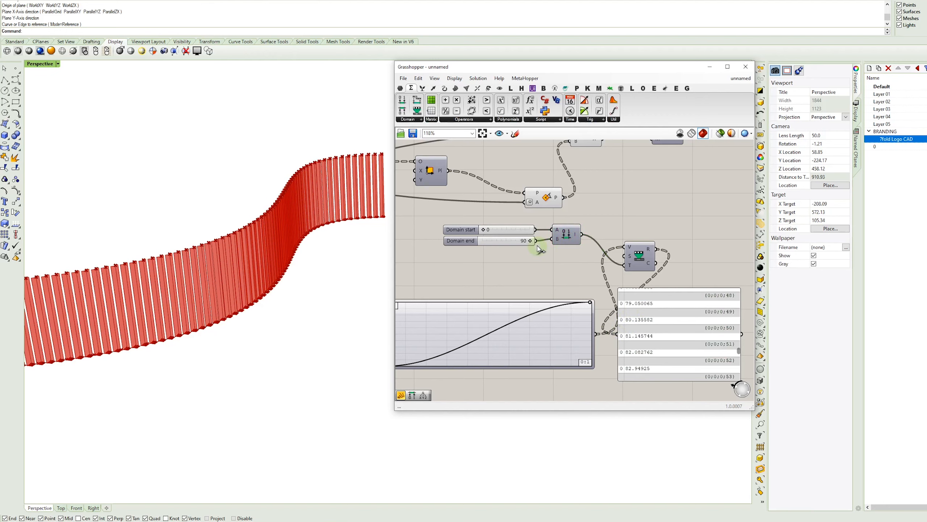
drag(530, 241, 505, 252)
drag(506, 242, 580, 256)
- Rearrange the panel, Remap Numbers and plane rotation component, and connect the remapped values R to the rotation's angle input A
drag(645, 311, 705, 307)
drag(644, 269, 615, 238)
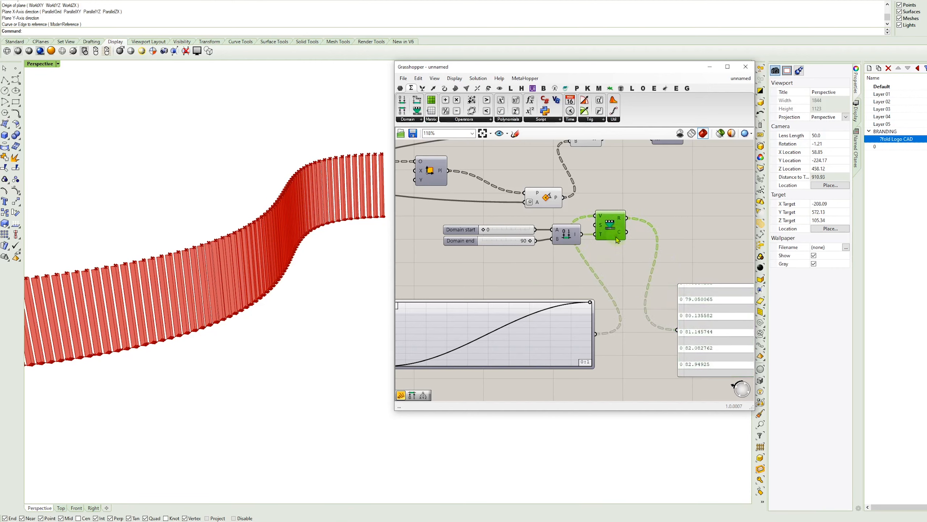
right_drag(602, 236, 535, 247)
drag(478, 206, 559, 229)
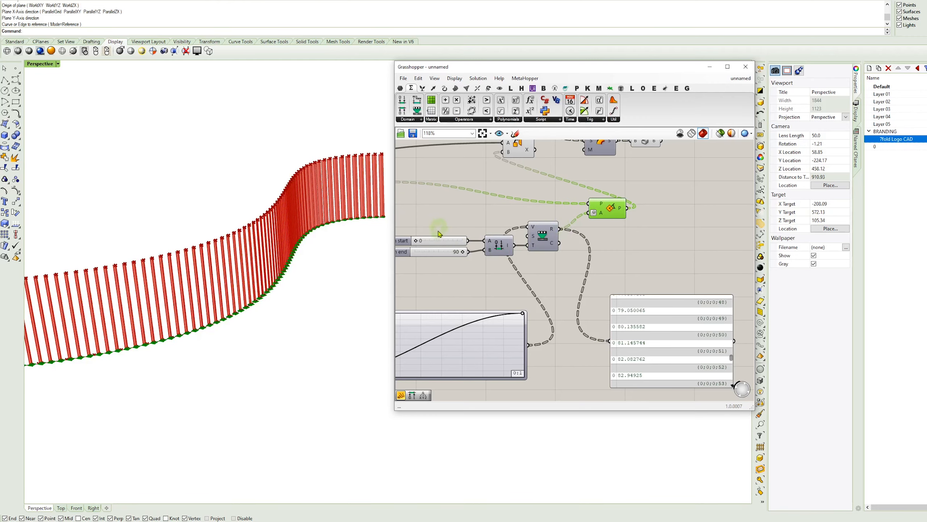
- Examine in the Perspective view how the swept sections rotate from one end of the curve to the other
mouse_move(291, 273)
right_down()
mouse_move(299, 279)
mouse_move(288, 288)
right_up()
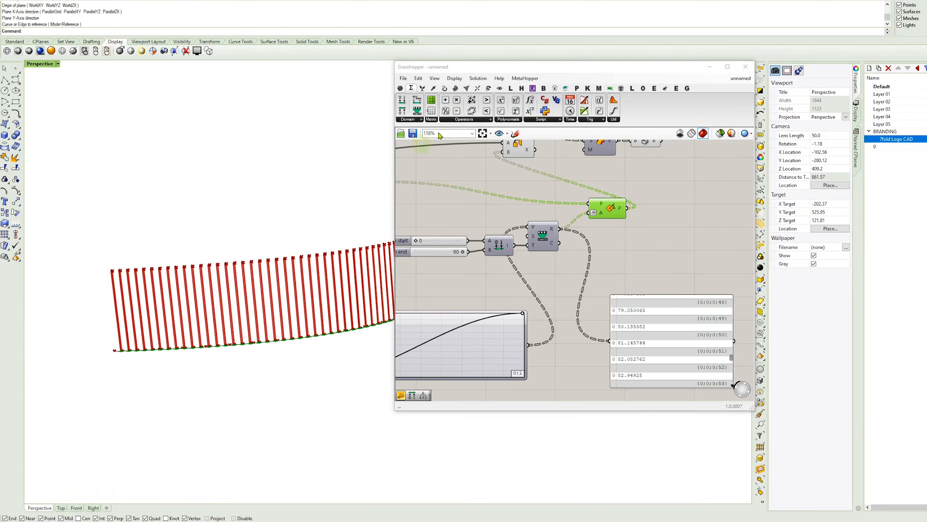
double_click(482, 68)
scroll(290, 239, up, 10)
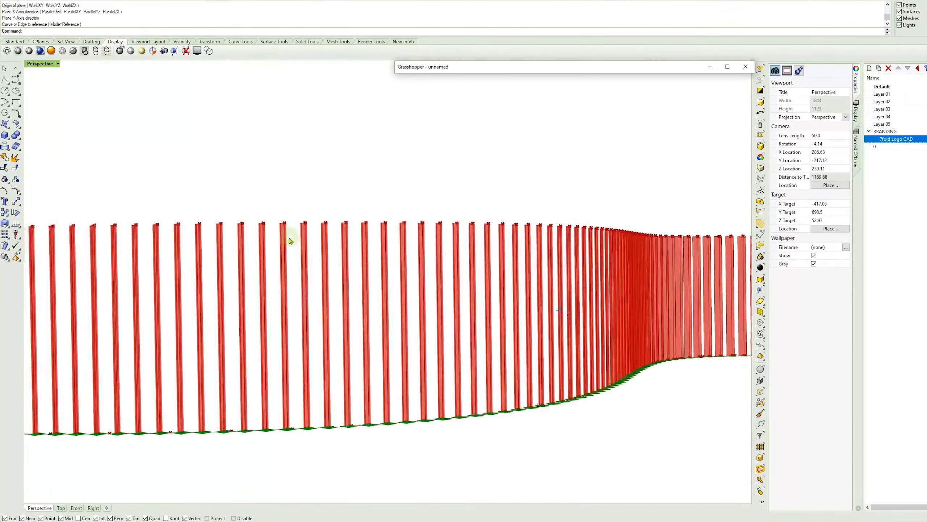
scroll(290, 240, up, 8)
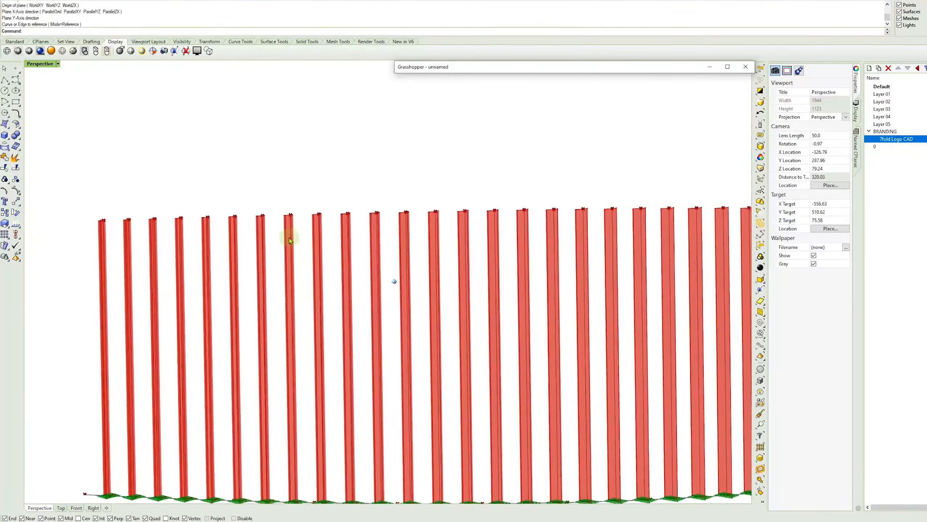
scroll(470, 433, up, 10)
right_drag(470, 434, 348, 430)
scroll(470, 434, down, 8)
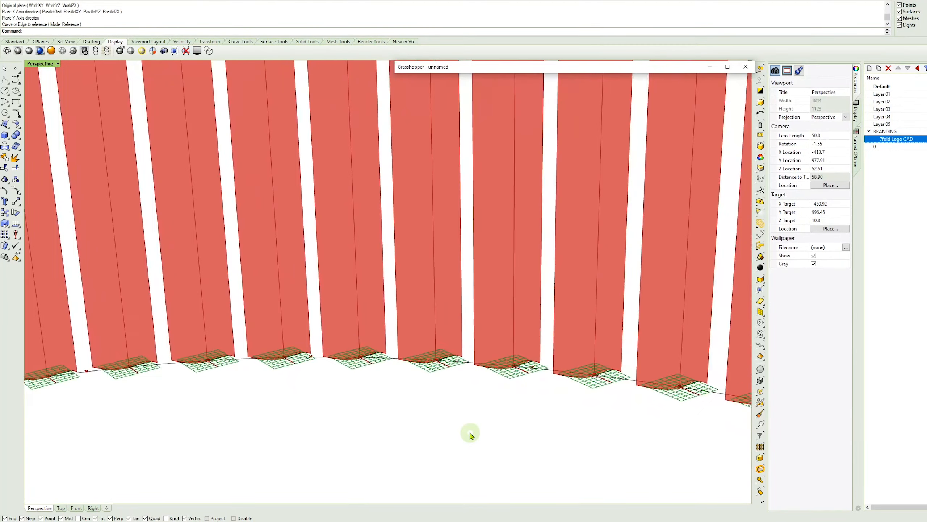
scroll(470, 434, down, 4)
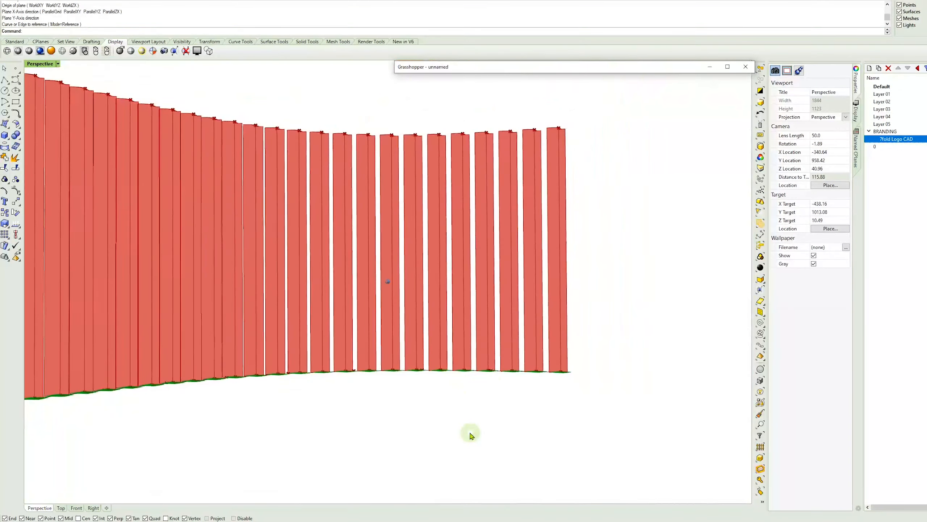
right_drag(470, 434, 467, 486)
right_drag(396, 227, 311, 321)
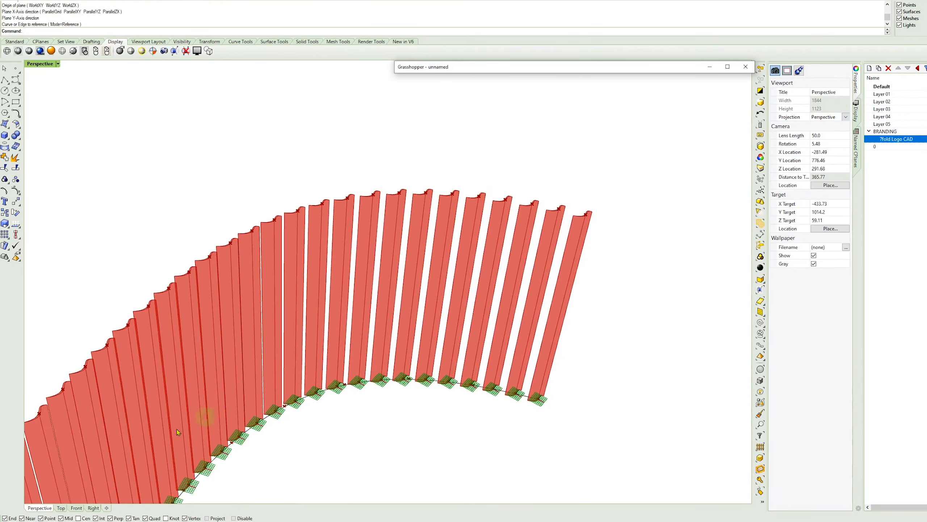
- In the Top view, move the crescent section curve sideways along X, clear of the reference plane grid
click(60, 508)
right_drag(258, 309, 254, 308)
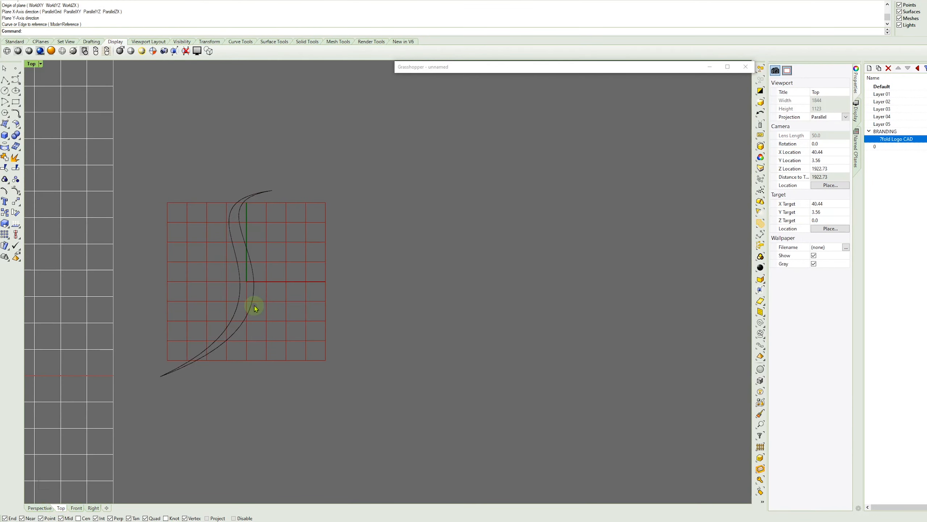
click(247, 248)
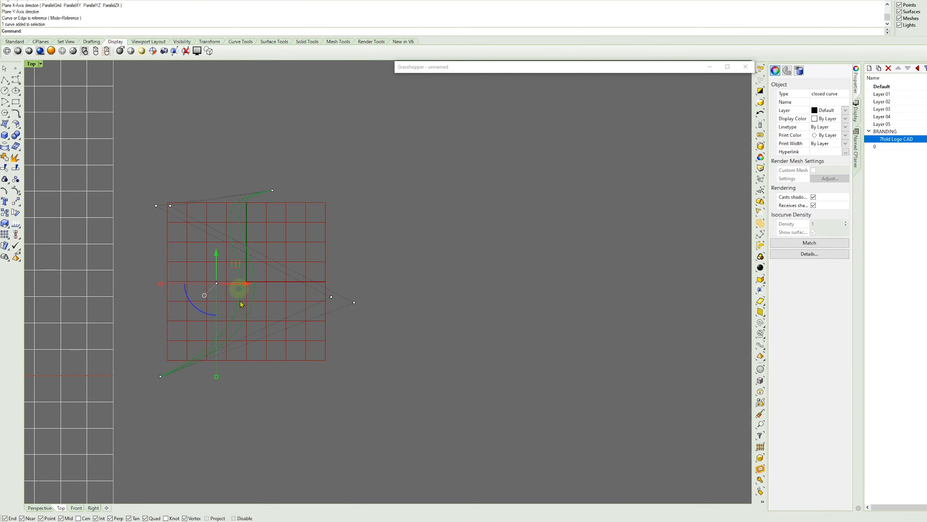
drag(244, 285, 455, 293)
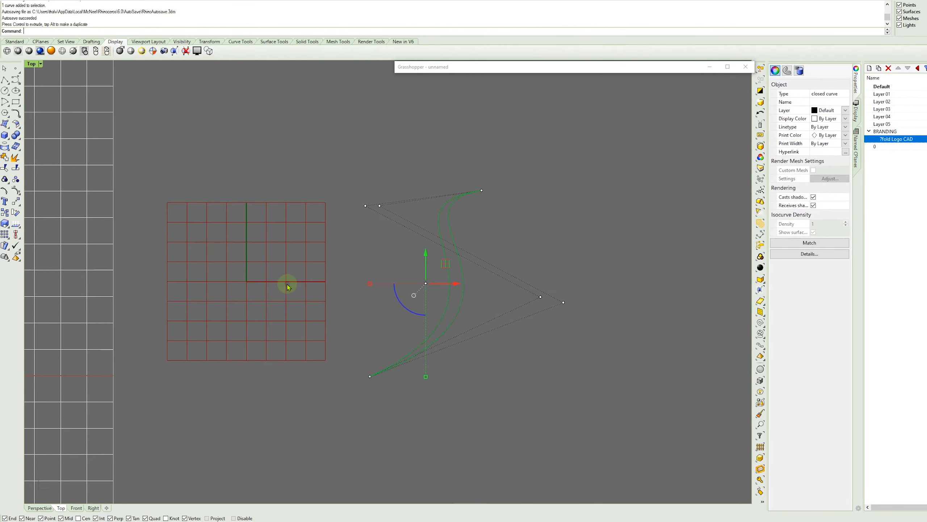
- Draw a narrow rectangle from the reference plane's origin, extending lengthwise along its Y axis
click(15, 102)
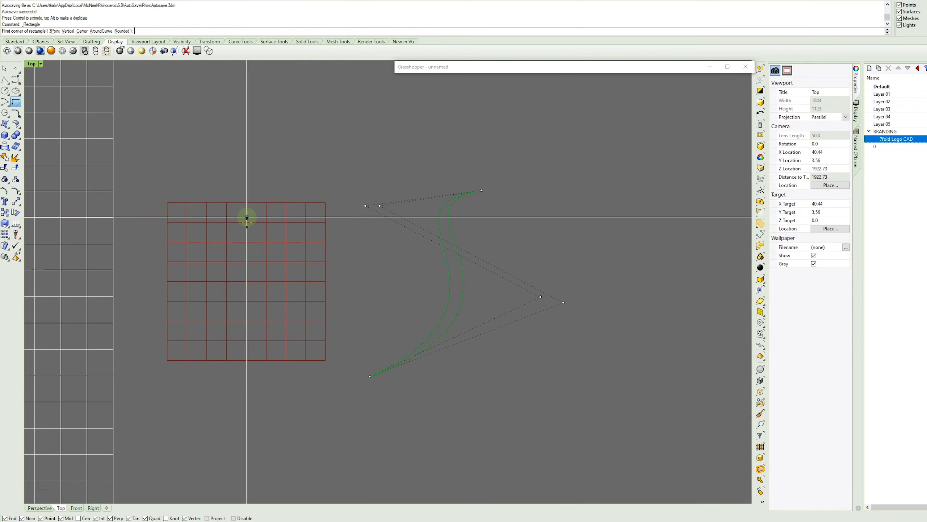
click(245, 281)
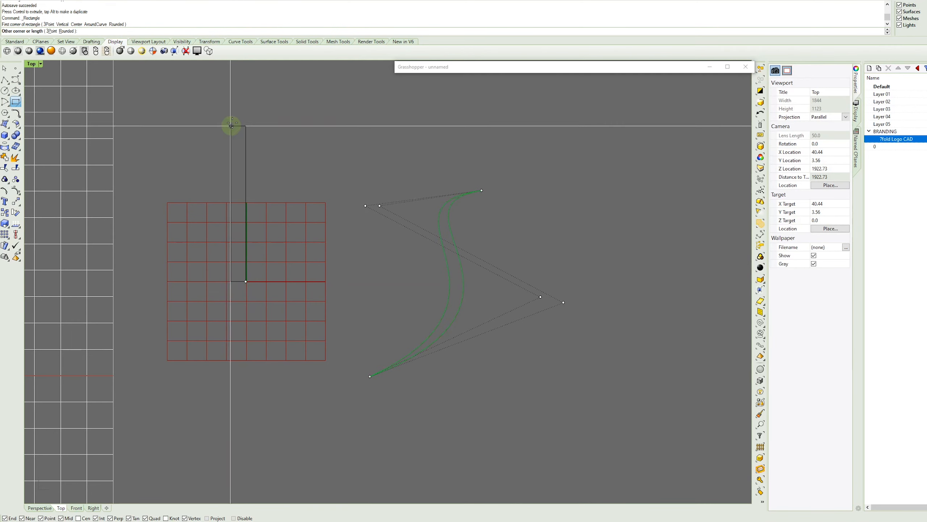
click(238, 105)
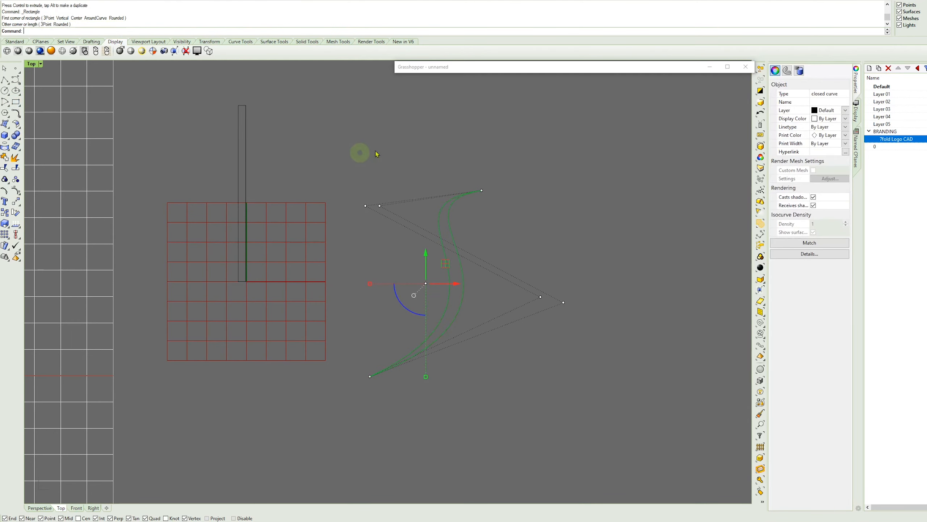
- Duplicate the Curve parameter at the start of the Grasshopper definition and select the narrow rectangle in the Top view
double_click(443, 69)
scroll(463, 219, down, 1)
right_drag(474, 223, 693, 242)
scroll(457, 212, down, 3)
scroll(577, 215, up, 6)
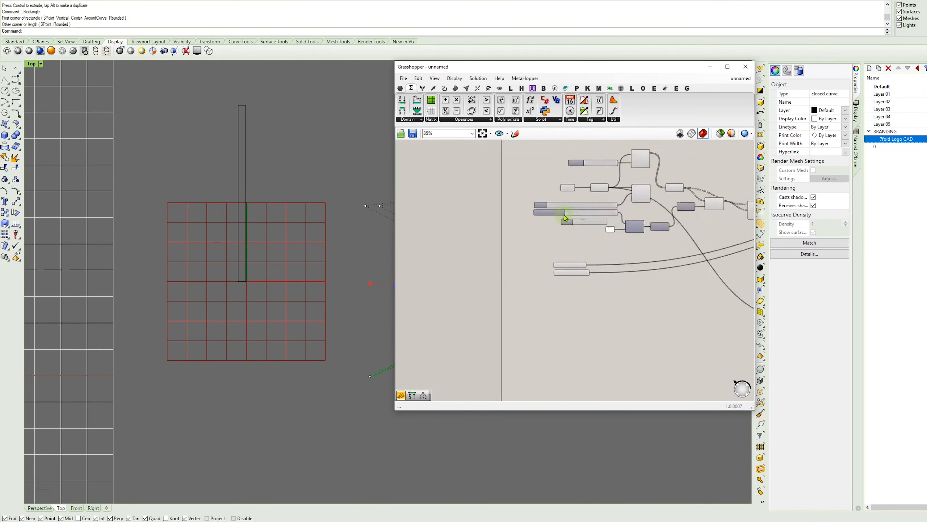
right_drag(611, 216, 554, 266)
alt+drag(510, 201, 490, 169)
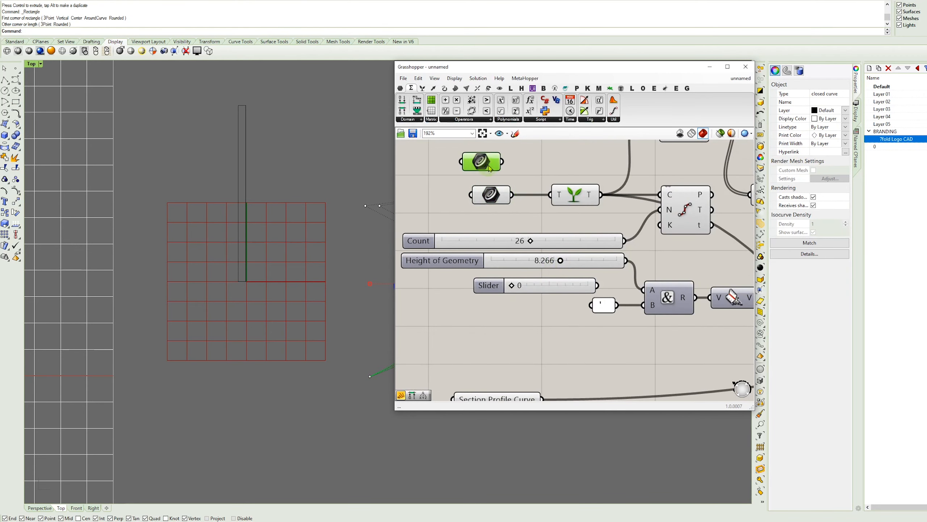
right_click(486, 164)
click(244, 172)
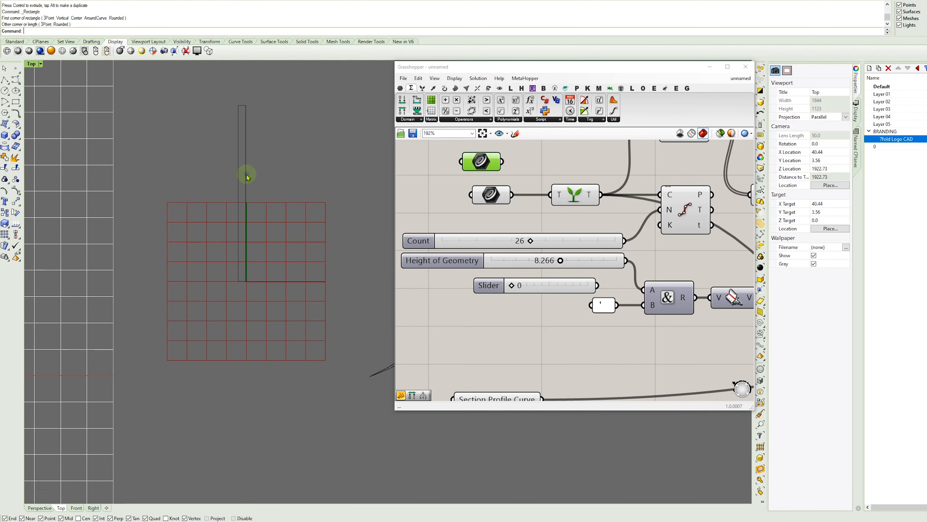
- Try referencing the rectangle in the copied Curve parameter and wiring it in place of the base curve, and undo both changes
right_click(481, 166)
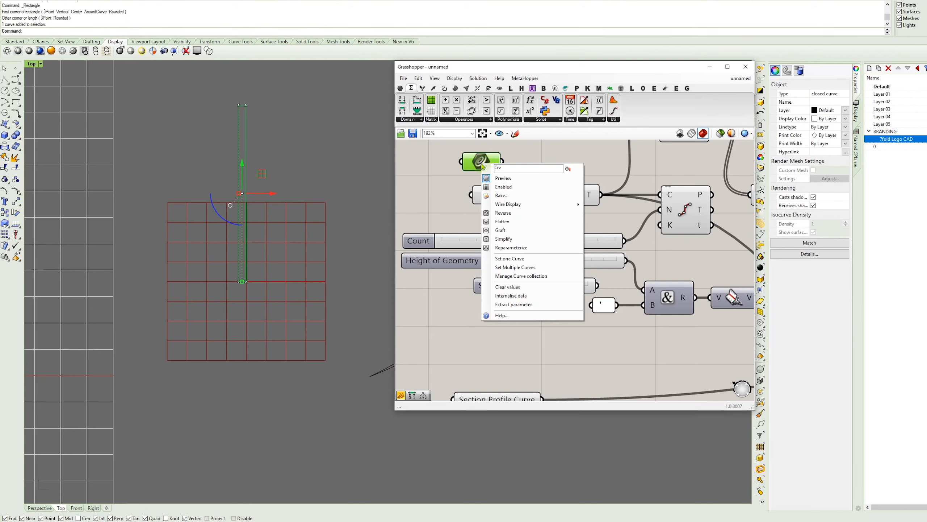
click(513, 259)
drag(502, 162, 551, 194)
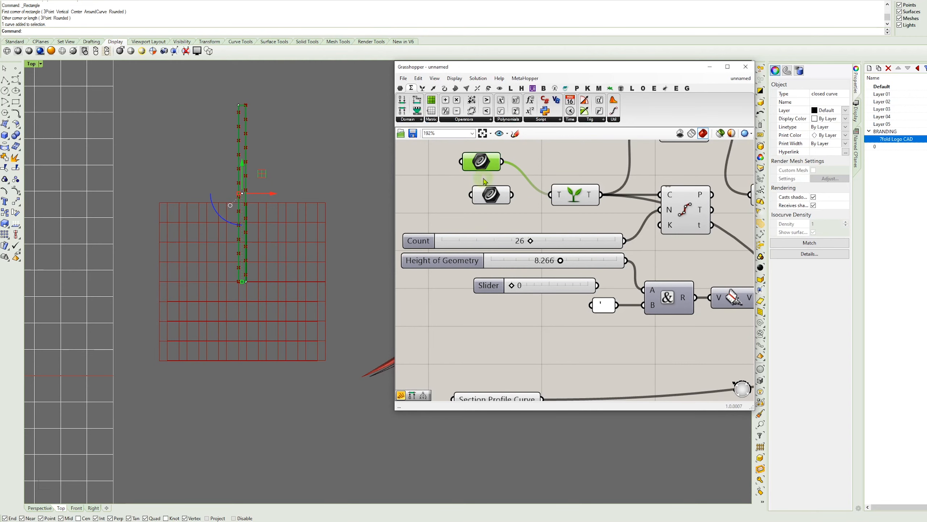
key(ctrl+z)
key(ctrl+z)
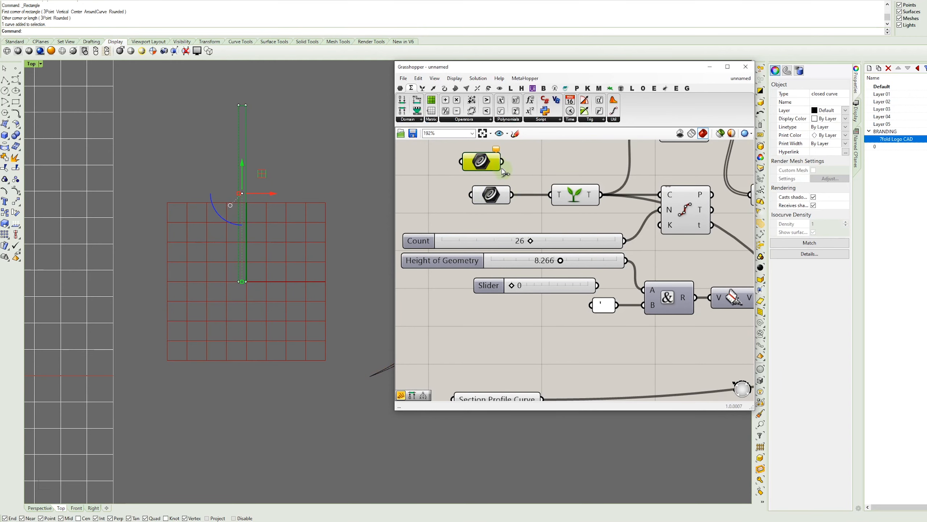
- Move the copied Curve parameter above Section Profile Curve and reference the selected narrow rectangle in it as its single curve
scroll(491, 168, down, 3)
drag(489, 165, 488, 296)
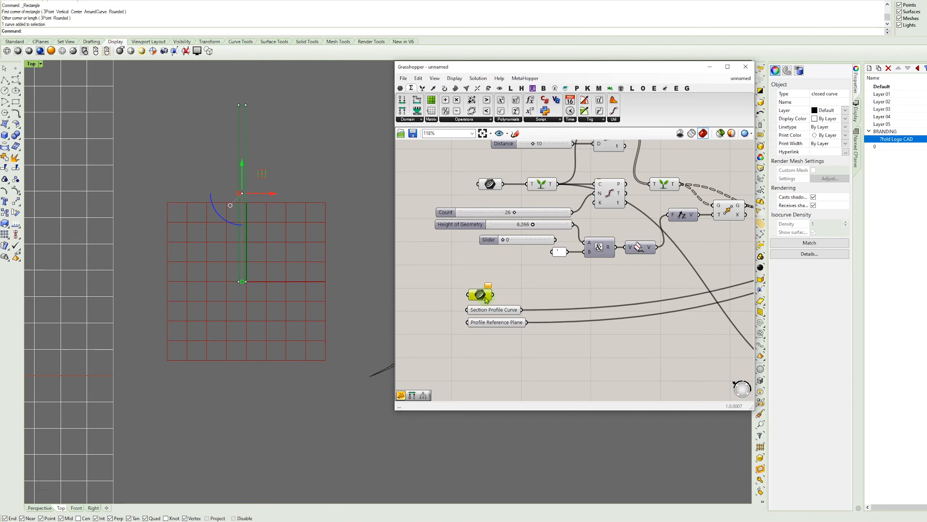
right_click(479, 297)
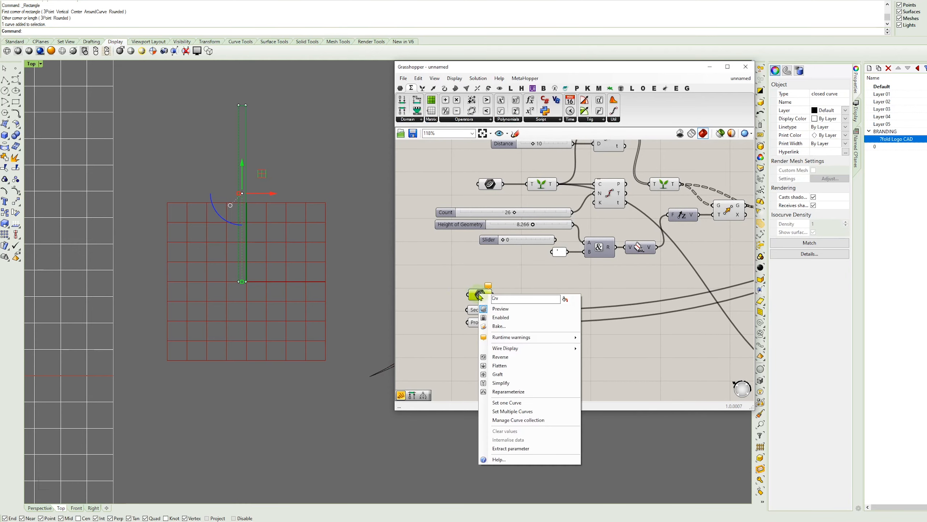
click(501, 403)
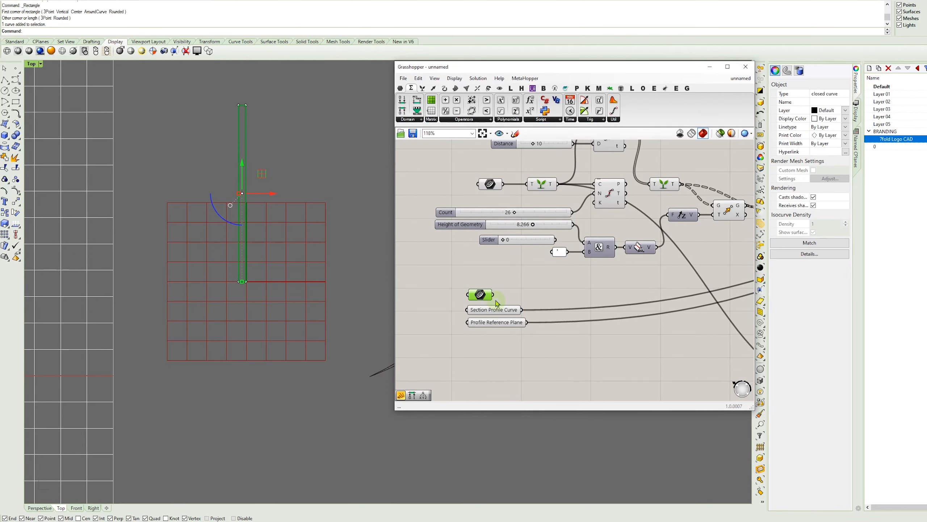
- Transfer the Section Profile Curve's output wire to the rectangle's Curve parameter and view the swept fins in Perspective
right_drag(540, 299, 525, 296)
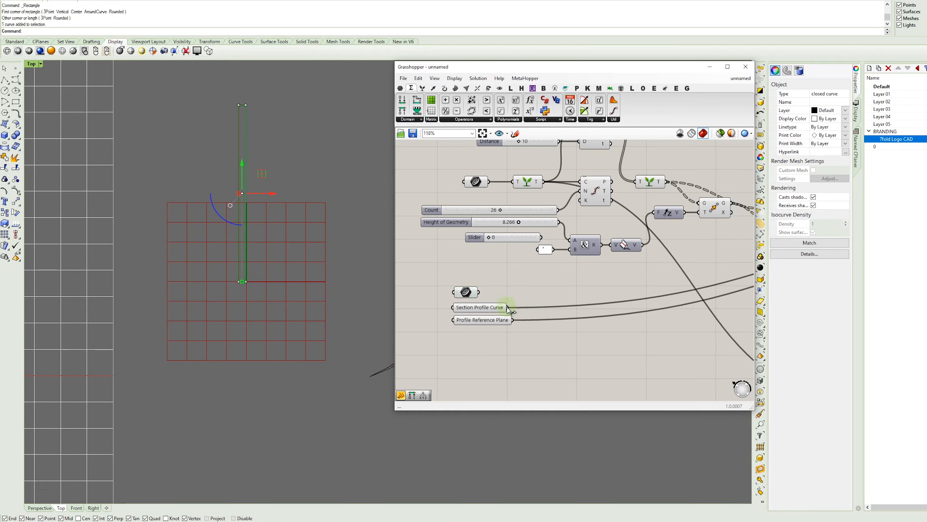
ctrl+shift+drag(508, 308, 473, 285)
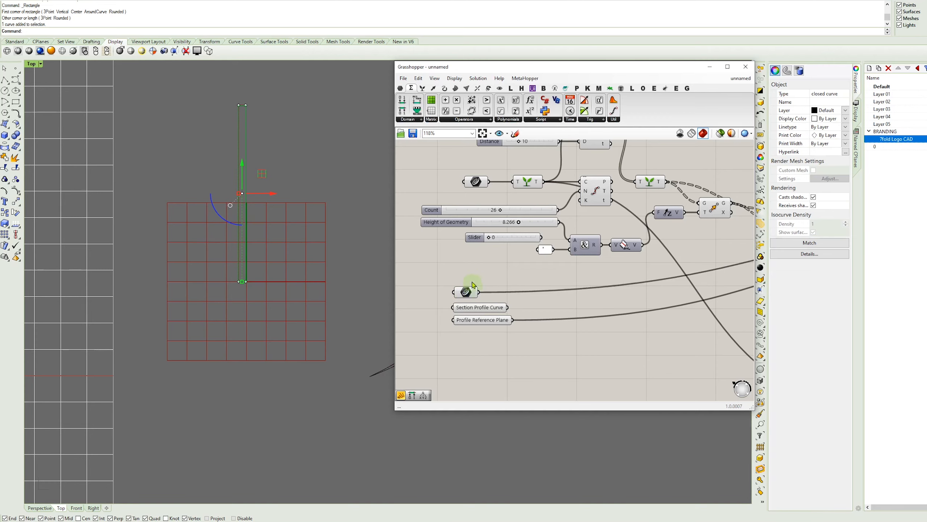
click(40, 508)
right_drag(149, 327, 128, 305)
scroll(140, 416, up, 8)
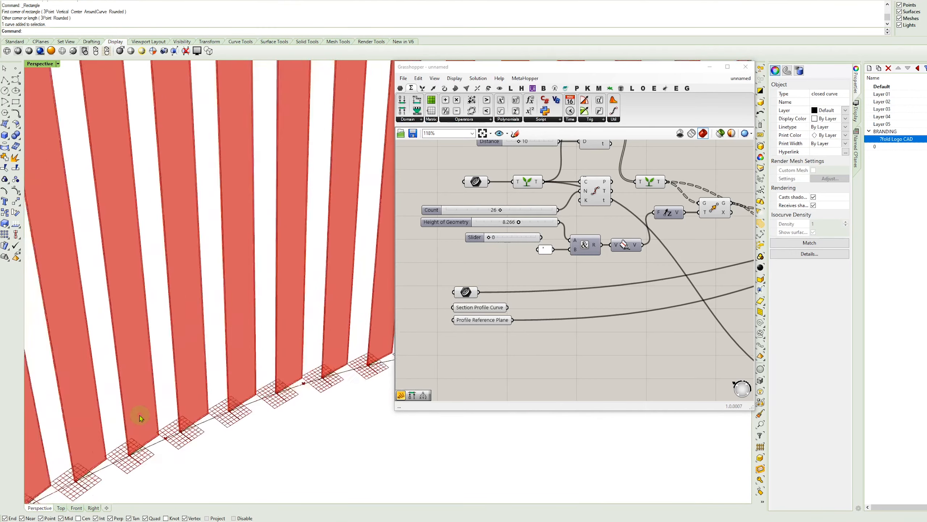
- Set the Distance slider to 8
right_drag(598, 280, 551, 282)
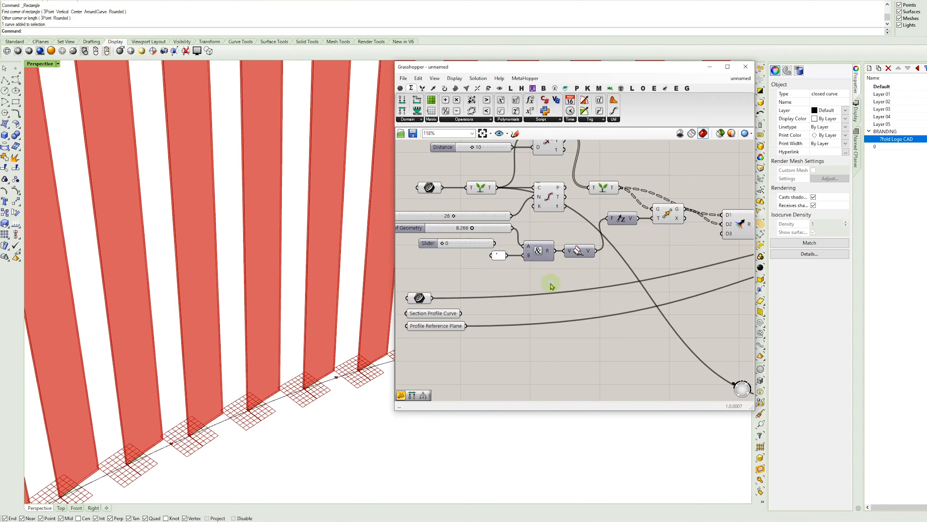
scroll(468, 280, down, 3)
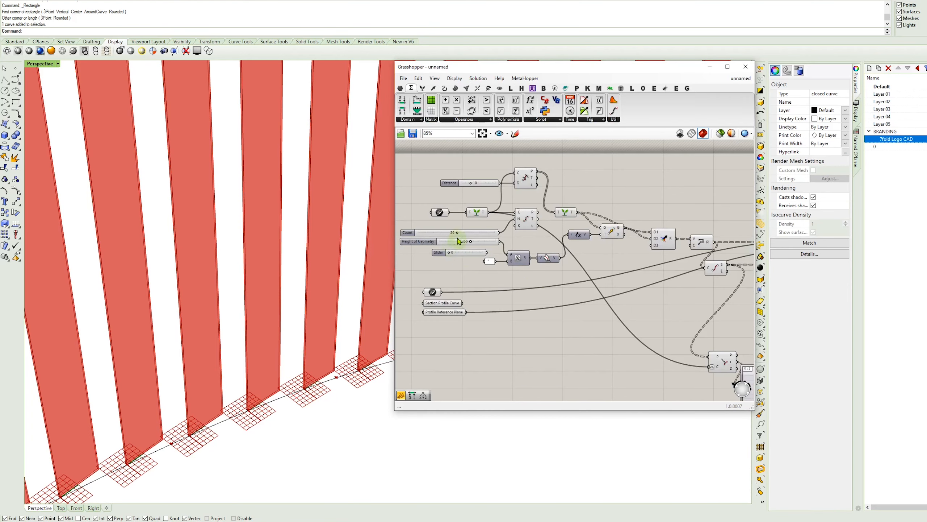
scroll(444, 282, up, 3)
right_drag(471, 250, 497, 336)
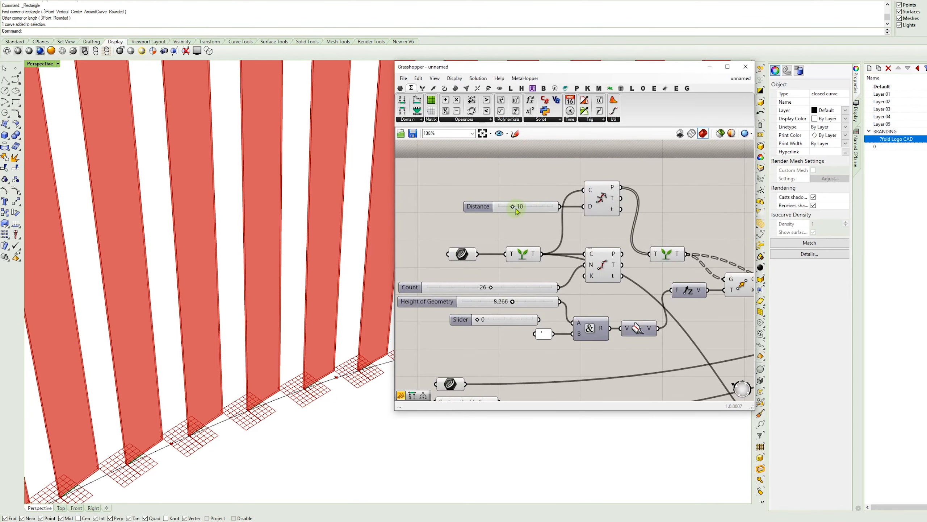
double_click(518, 209)
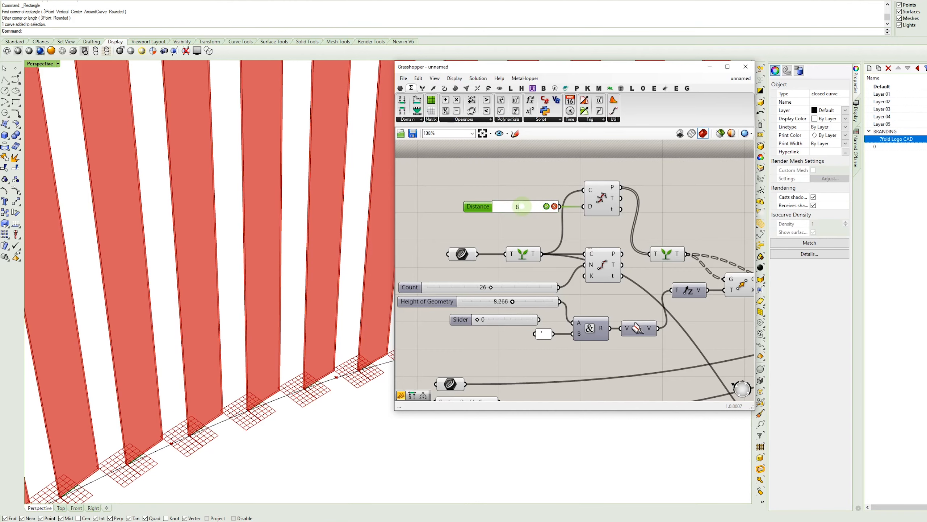
text(8)
key(Return)
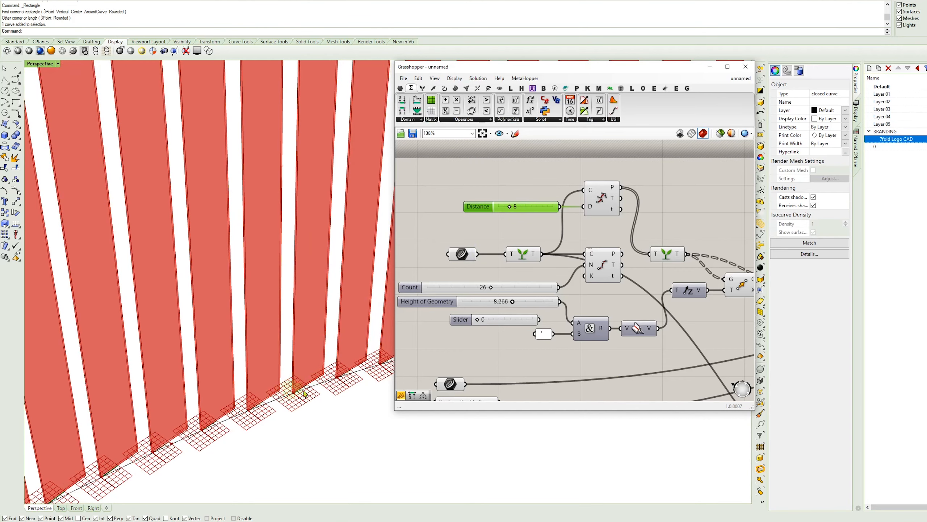
- Add a Gradient component to the canvas below the Graph Mapper
right_drag(592, 305, 502, 256)
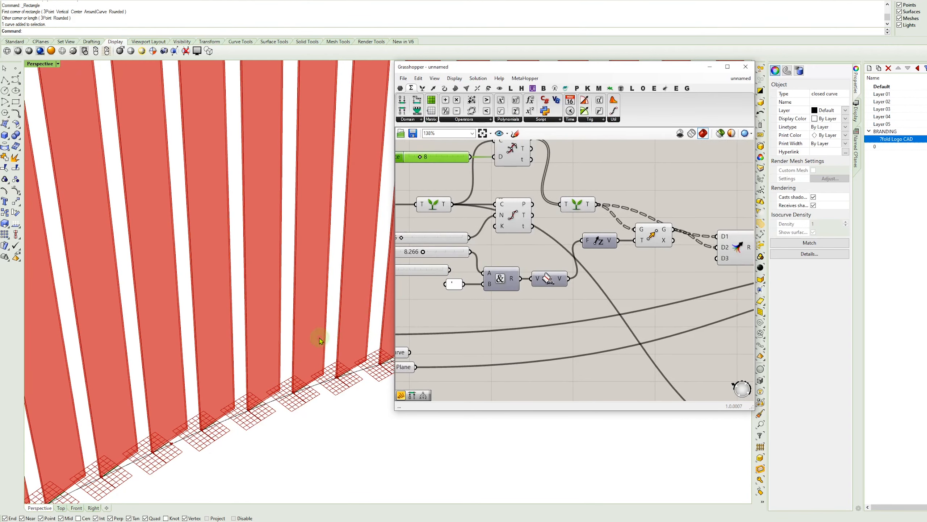
scroll(319, 337, down, 12)
right_drag(319, 340, 139, 413)
scroll(155, 389, up, 8)
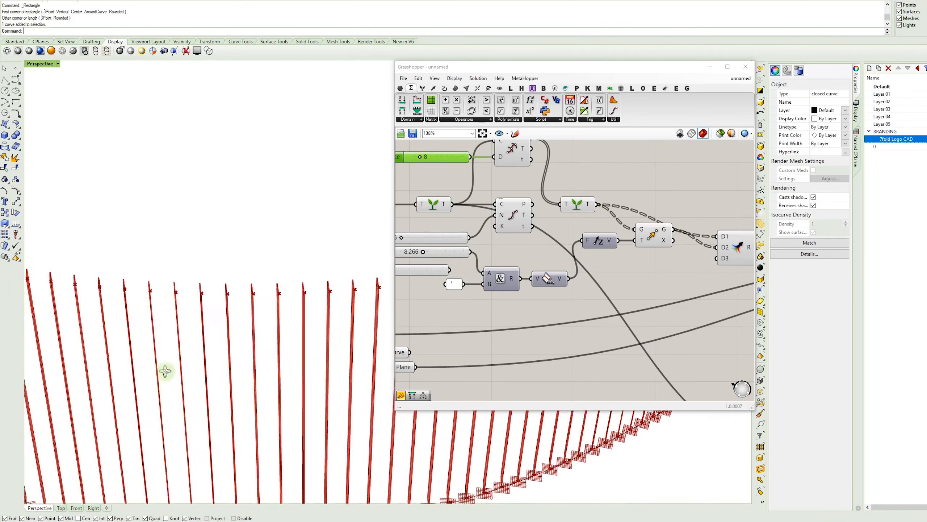
right_drag(126, 371, 153, 351)
right_drag(620, 347, 512, 219)
scroll(559, 293, up, 1)
double_click(559, 329)
text(gradient)
key(Return)
- In the gradient editor, set both the left and right colours of the grip at 0.15 to LawnGreen
double_click(514, 330)
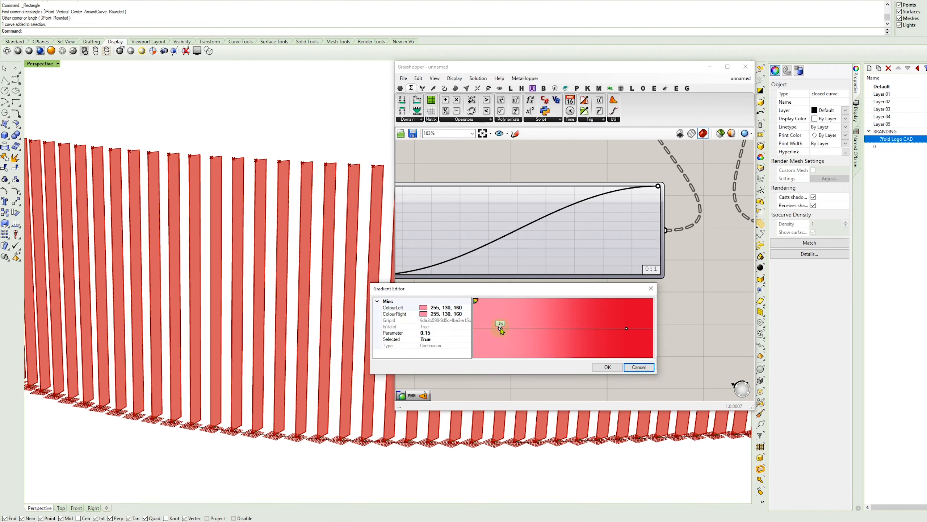
click(468, 308)
click(467, 308)
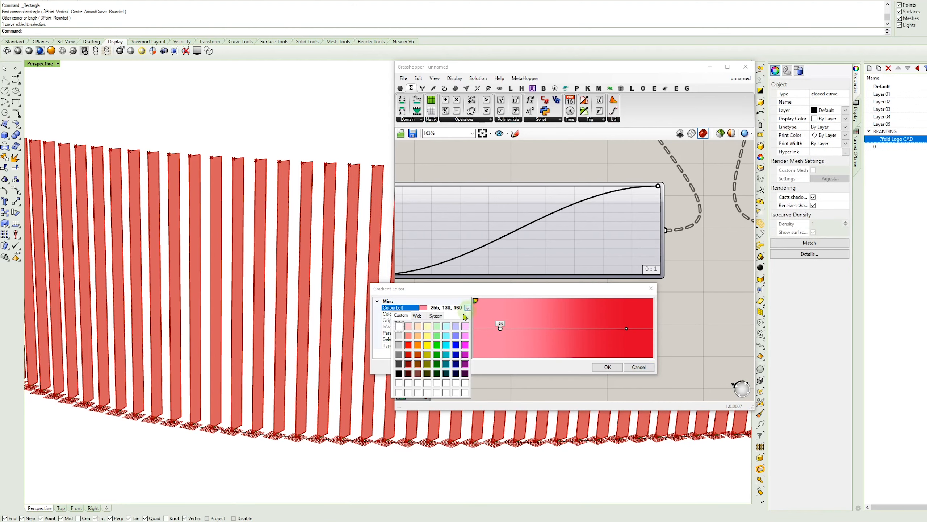
click(417, 315)
drag(465, 327, 468, 356)
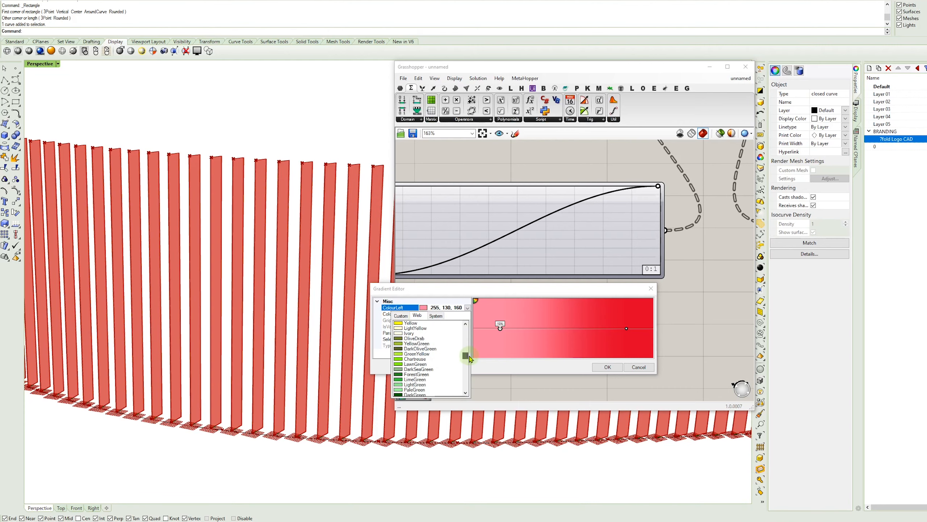
click(423, 365)
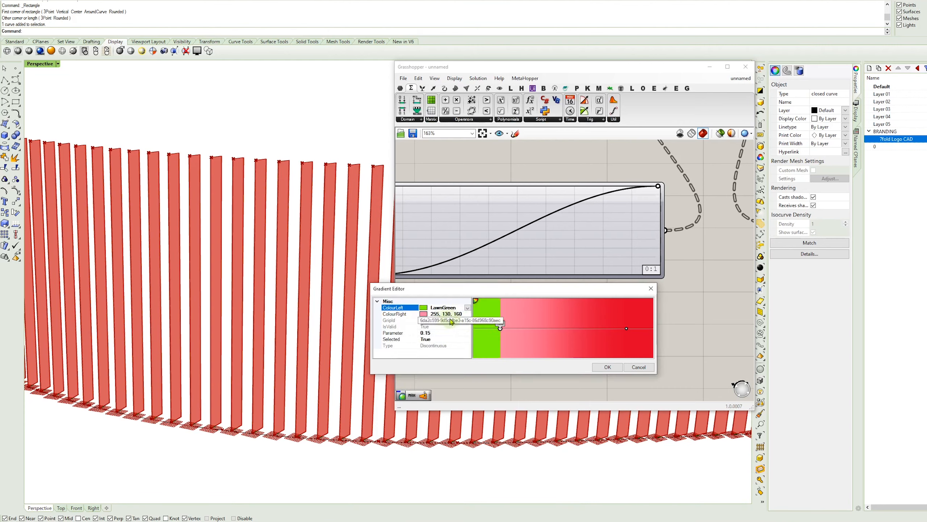
click(468, 314)
click(468, 314)
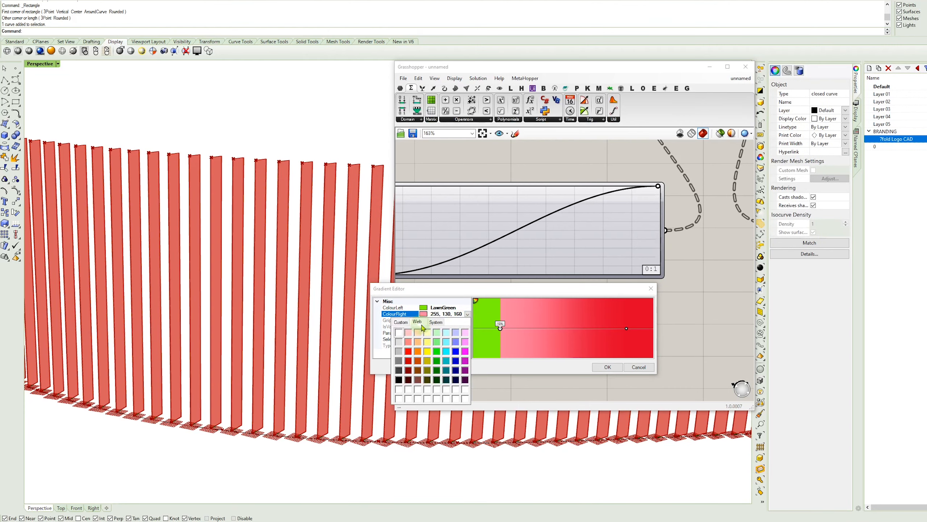
click(417, 321)
drag(466, 330, 470, 365)
click(422, 349)
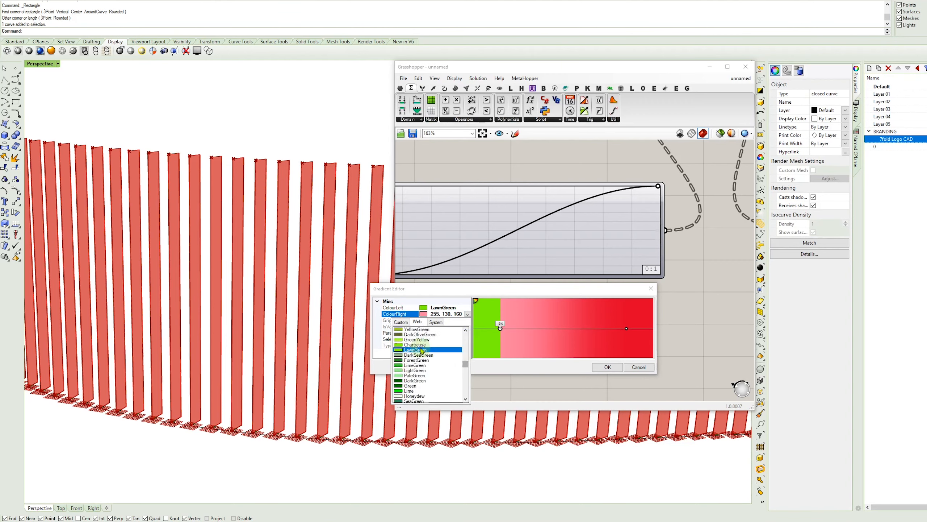
- Set both colours of the gradient grip at 0.85 to teal 0, 192, 192 and accept the gradient
click(628, 330)
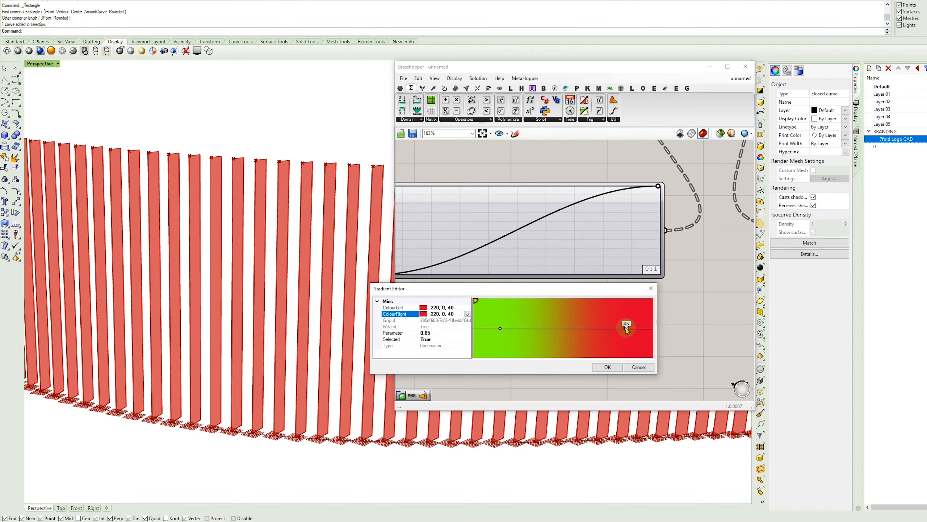
click(468, 308)
click(467, 308)
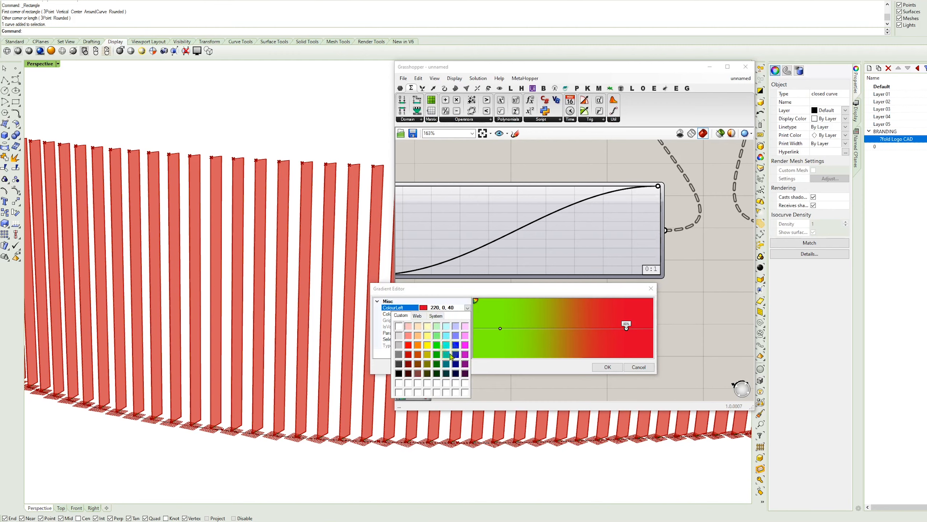
click(450, 354)
click(468, 314)
click(468, 314)
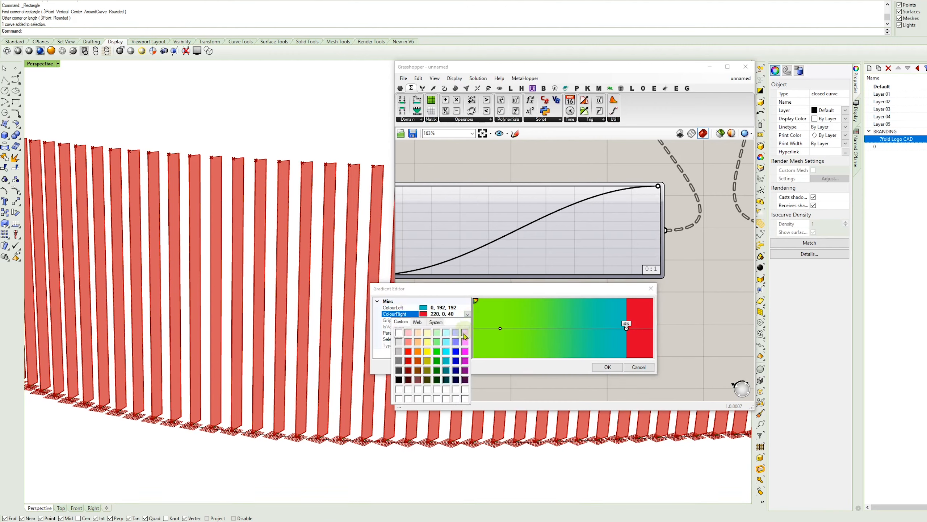
click(446, 361)
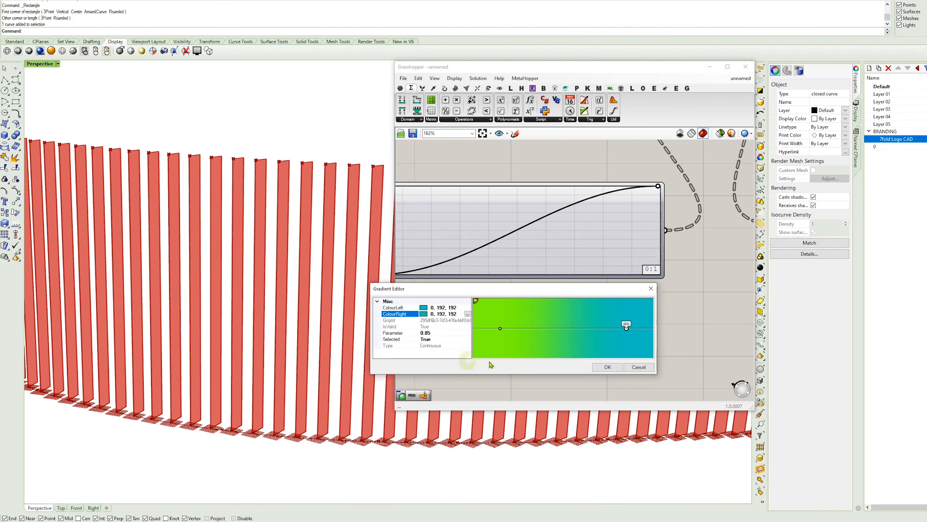
click(608, 367)
- Wire the t output of the curve closest point component into the gradient's t input
scroll(572, 298, down, 2)
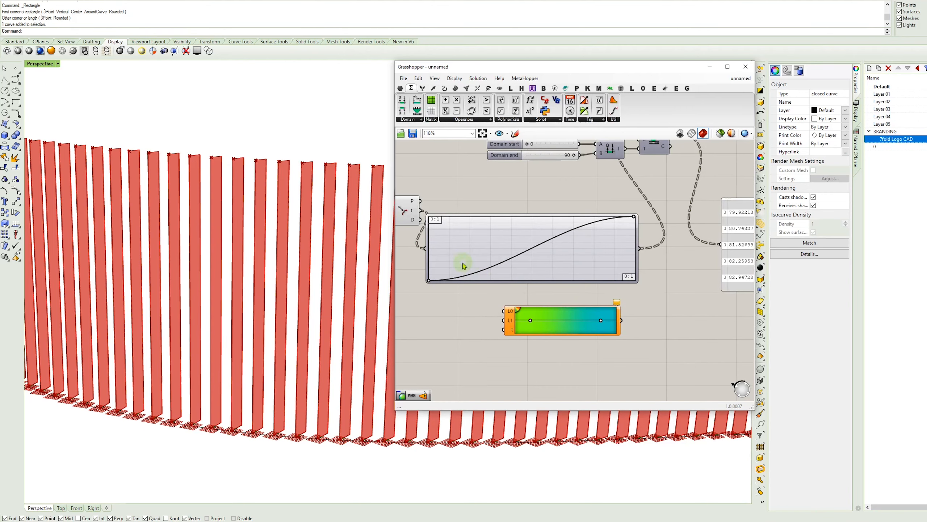
right_drag(464, 265, 469, 254)
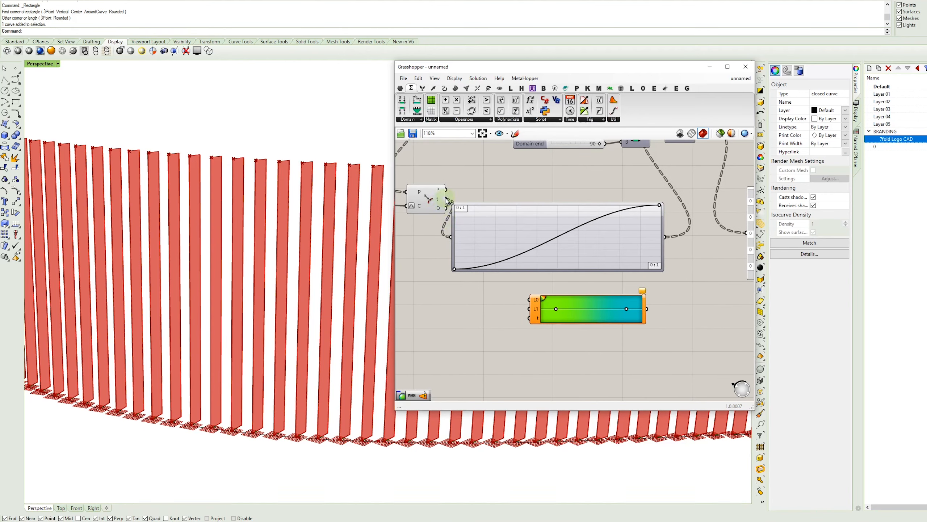
right_drag(448, 200, 543, 250)
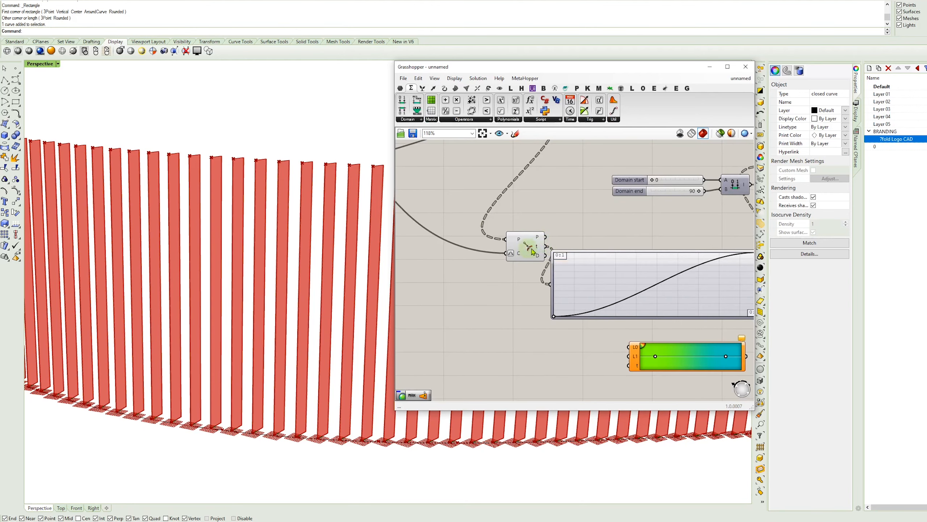
drag(547, 247, 554, 352)
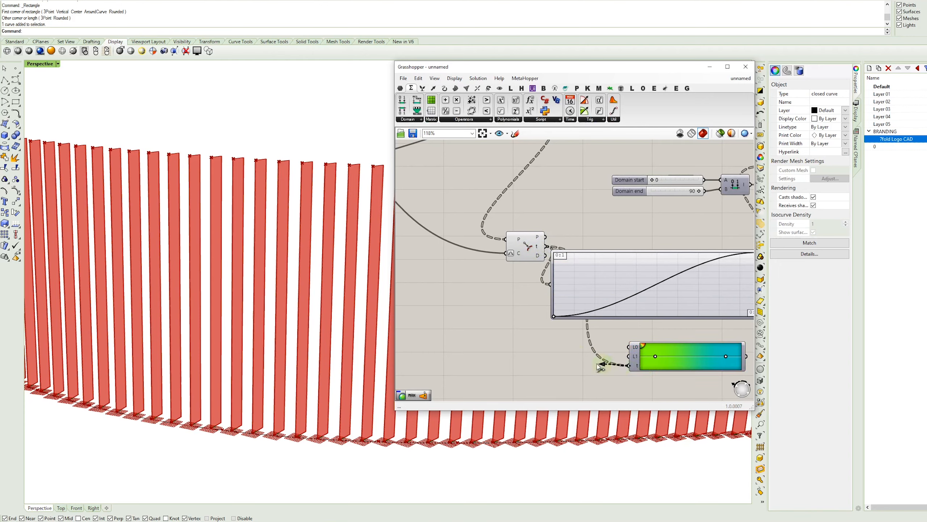
- Align the gradient directly beneath the Graph Mapper and stretch it to the same width
drag(642, 361, 555, 356)
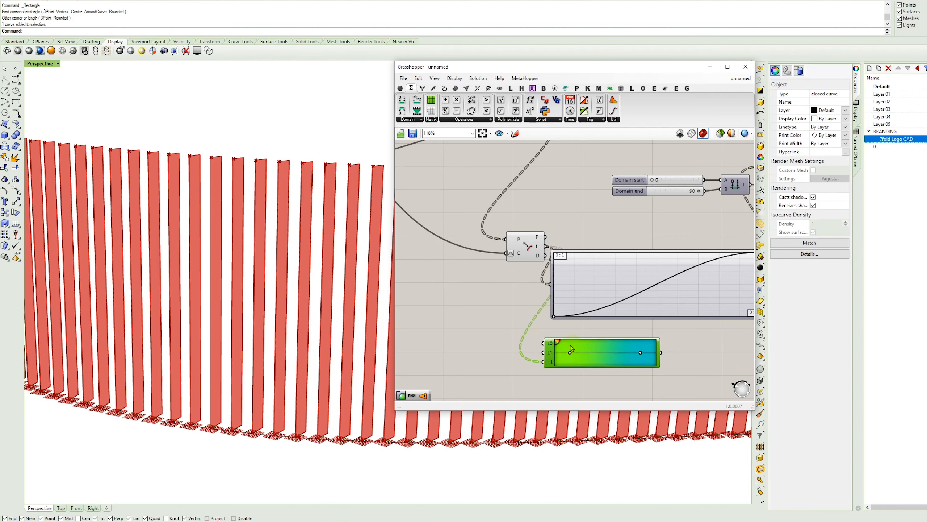
right_drag(676, 361, 581, 333)
drag(571, 322, 673, 319)
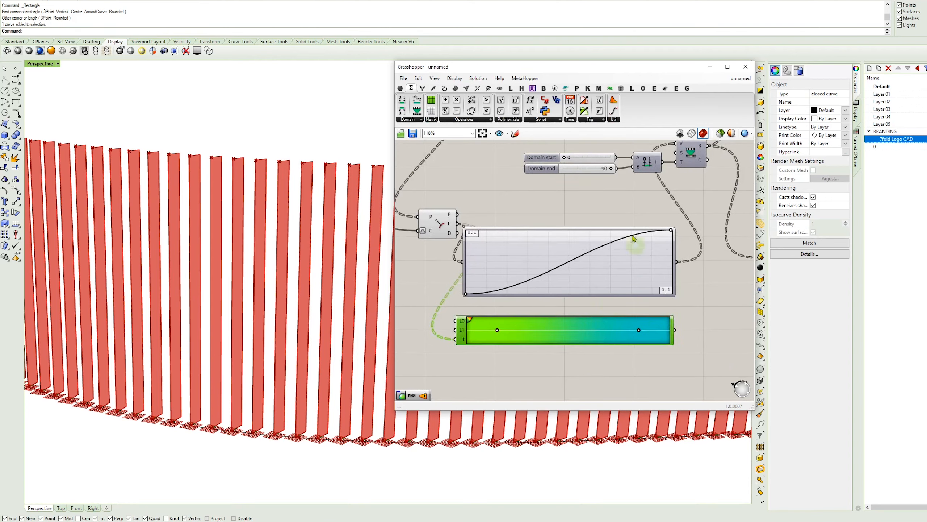
click(620, 252)
- Move the values panel aside, add a Custom Preview component, and wire the gradient's output to its Material input
right_drag(672, 271, 570, 272)
scroll(606, 280, down, 1)
drag(642, 257, 675, 263)
double_click(629, 291)
text(prv)
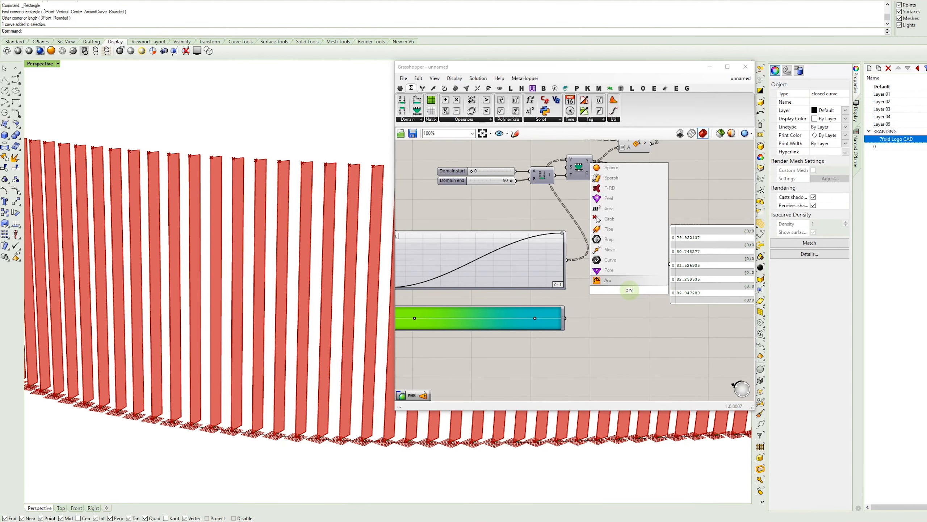
key(BackSpace)
text(e)
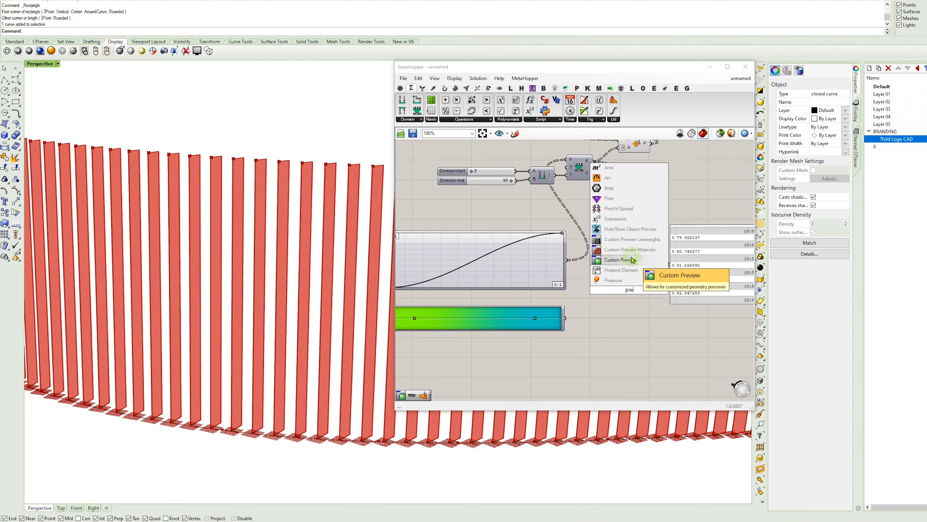
click(633, 260)
drag(566, 318, 617, 301)
mouse_move(625, 295)
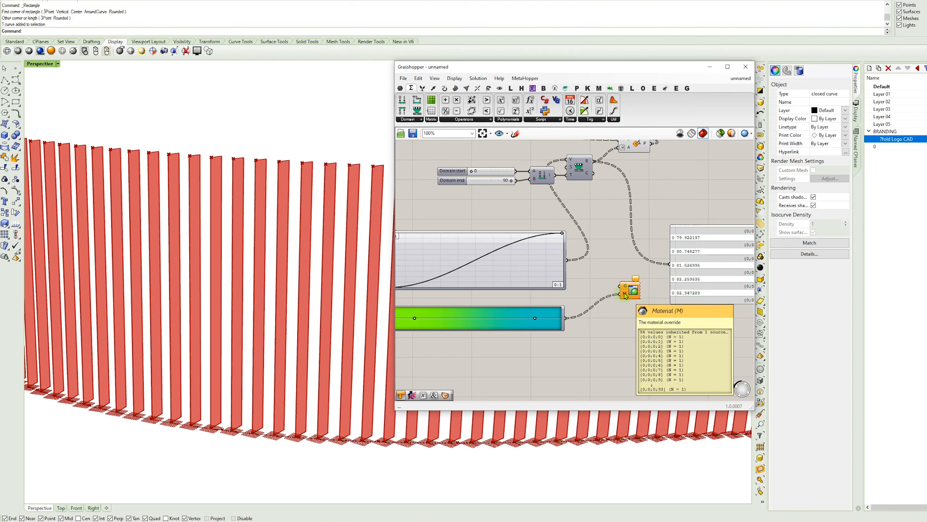
- Feed the final Brep output after the sweep into the Custom Preview's geometry input, and turn off that Brep component's own preview
right_drag(626, 296, 561, 358)
drag(562, 357, 624, 155)
click(605, 152)
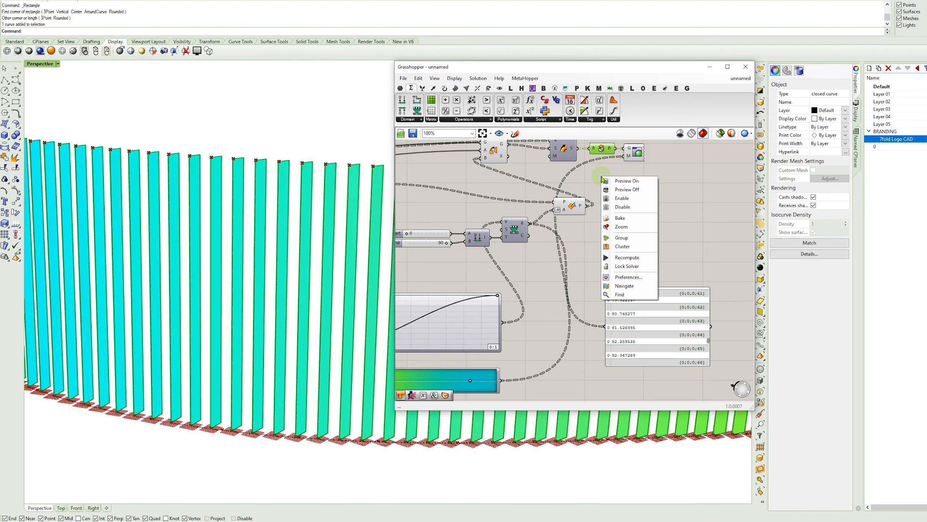
right_click(602, 178)
click(627, 189)
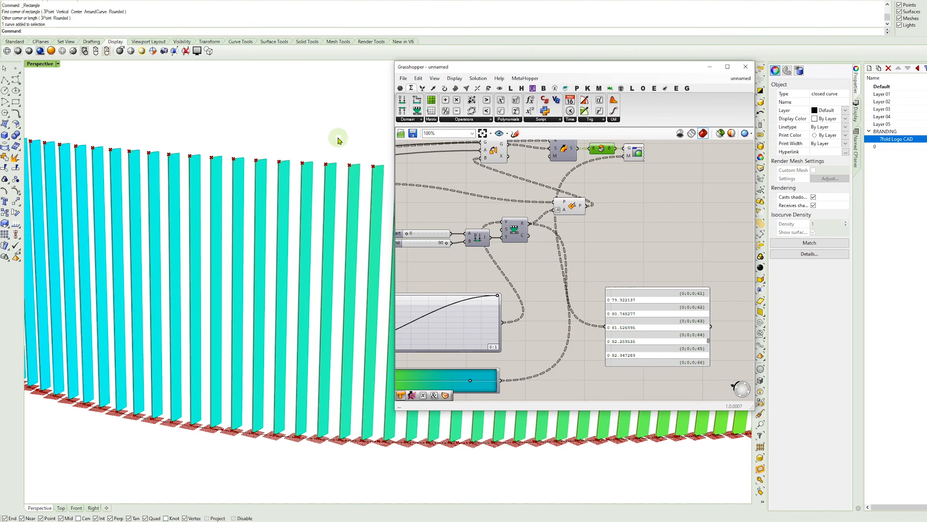
- Collapse the Grasshopper window and reverse the direction of the fins' base curve with the Flip command
double_click(482, 68)
mouse_move(471, 85)
right_down()
mouse_move(468, 74)
mouse_move(450, 157)
mouse_move(456, 200)
right_up()
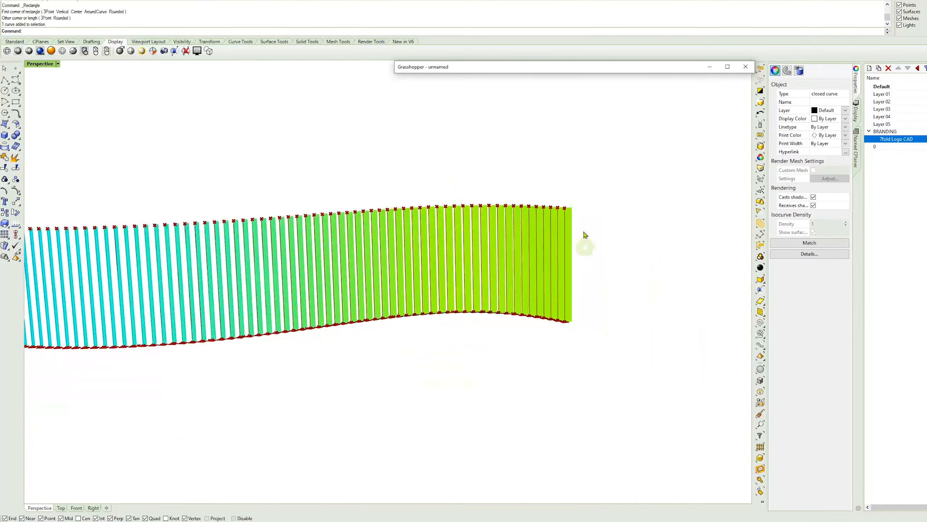
right_drag(533, 265, 504, 299)
click(460, 408)
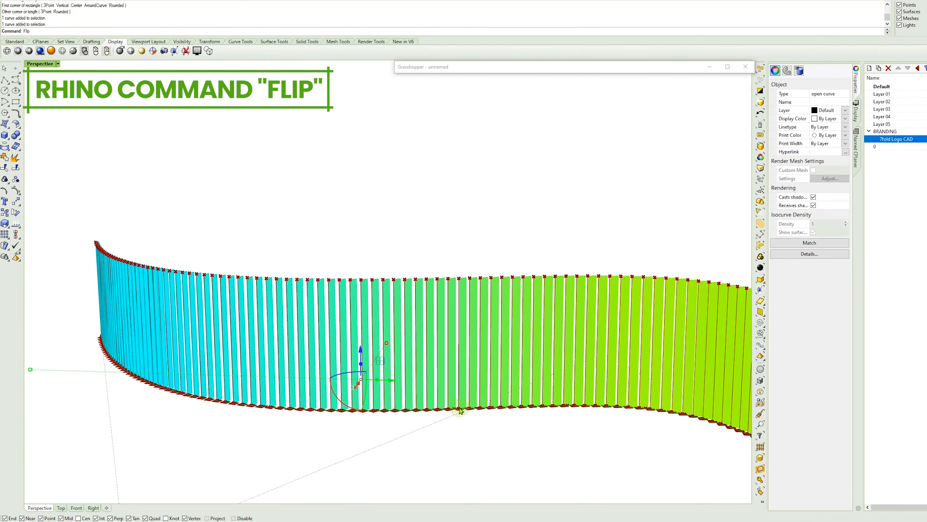
key(Return)
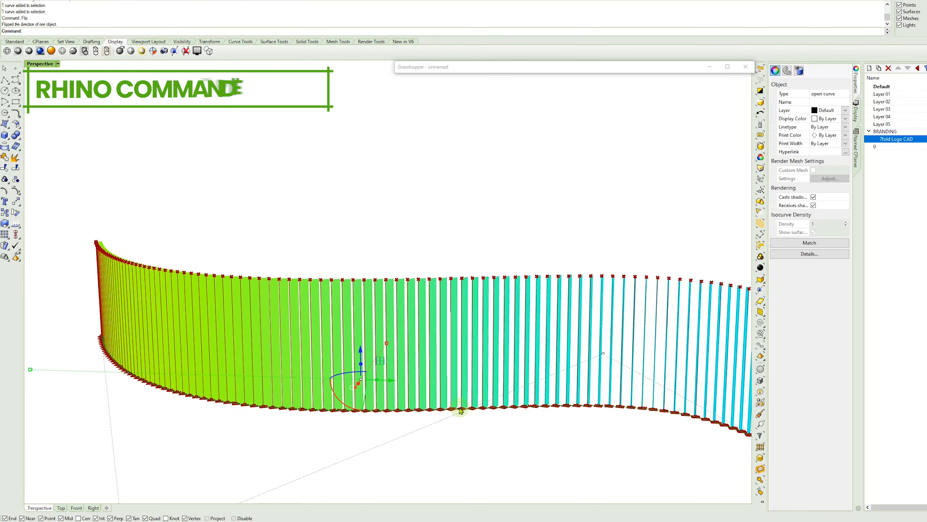
- Inspect the fins along the wall, and run Flip on the base curve again to restore its direction
click(480, 447)
right_drag(458, 446, 118, 435)
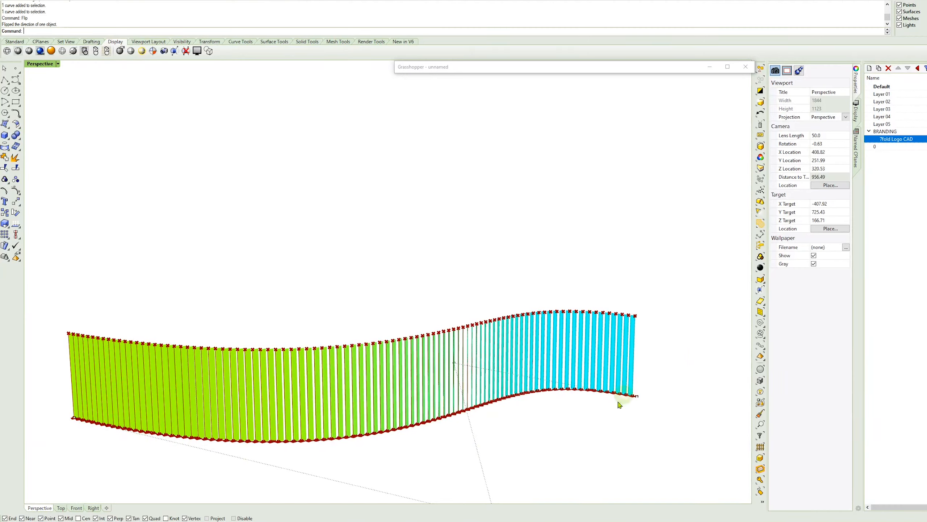
right_drag(577, 423, 491, 395)
right_drag(472, 362, 472, 356)
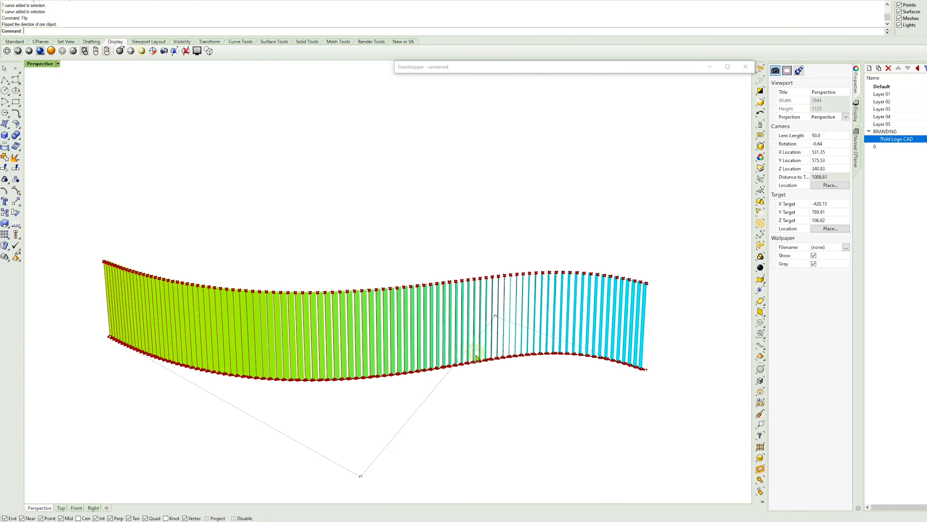
click(478, 361)
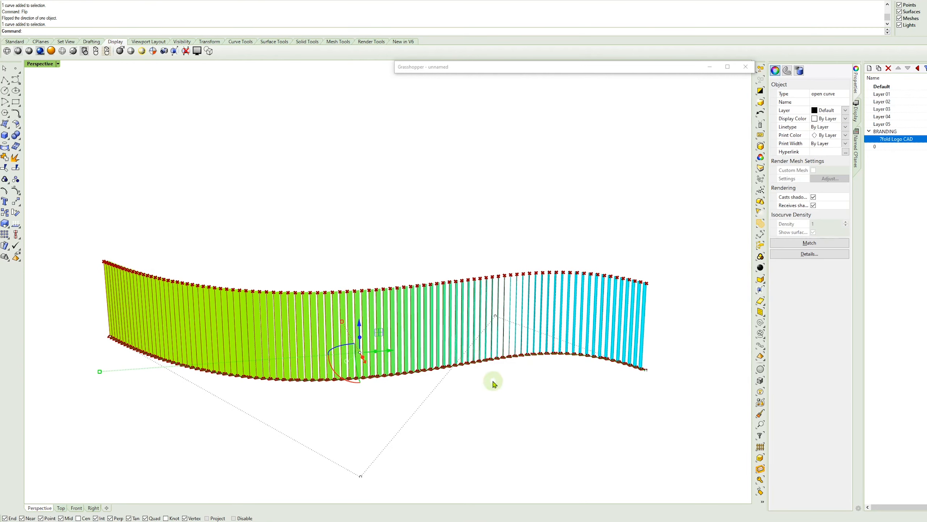
text(Gli)
key(BackSpace)
key(BackSpace)
key(BackSpace)
text(Fl)
key(Return)
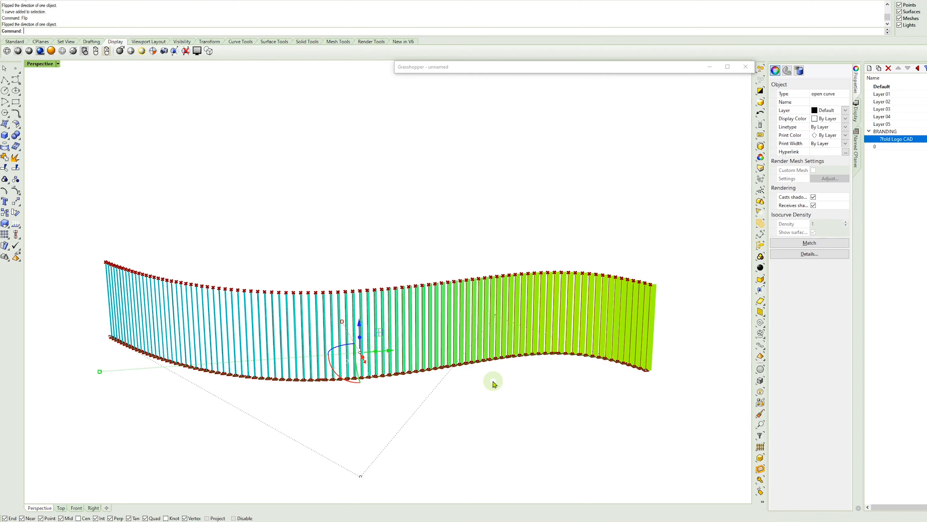
- Reshape the base curve by moving its outer bend control point across to the opposite side with the gumball
click(493, 384)
click(226, 287)
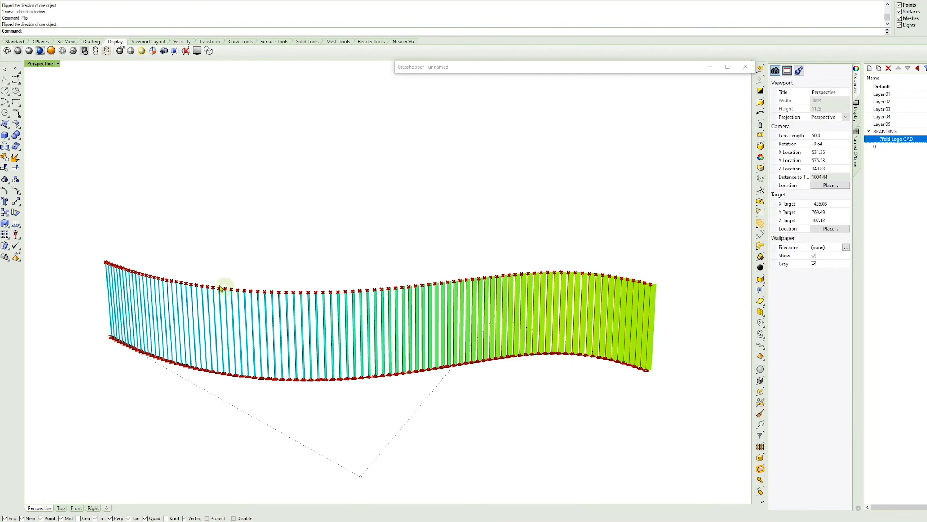
click(194, 268)
right_drag(273, 265, 238, 278)
scroll(347, 322, up, 2)
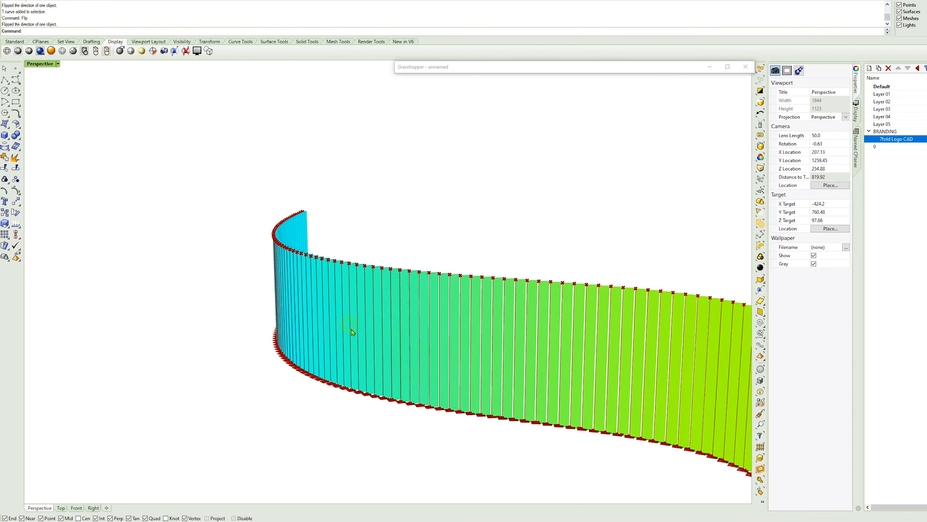
click(339, 382)
scroll(339, 382, down, 6)
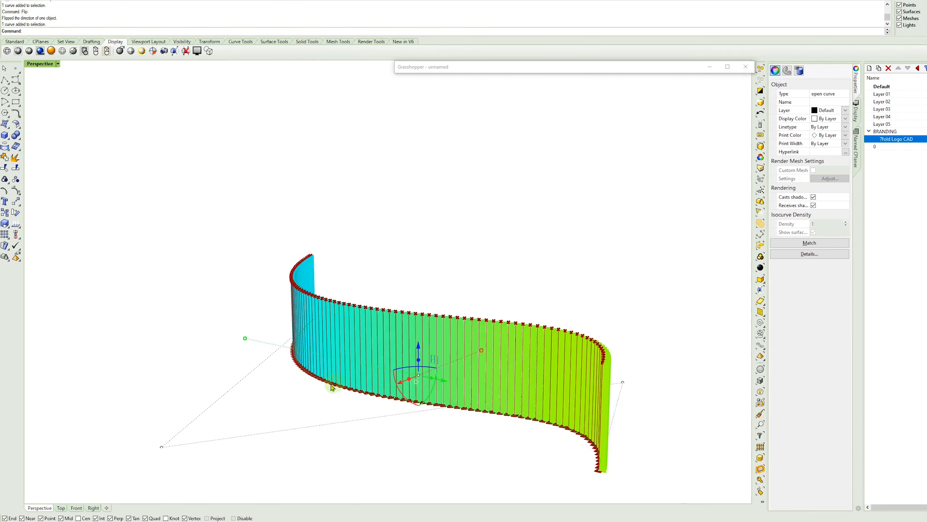
click(198, 434)
right_drag(233, 424, 184, 470)
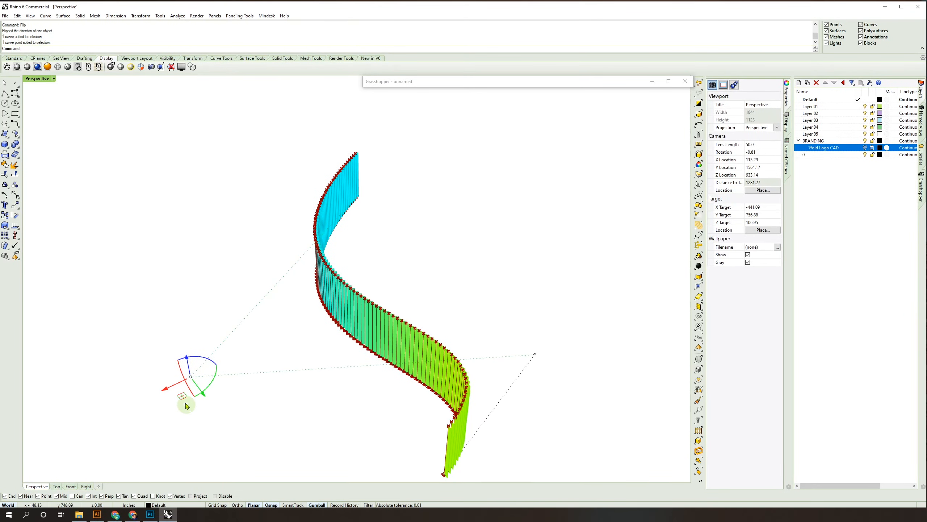
drag(196, 407, 213, 234)
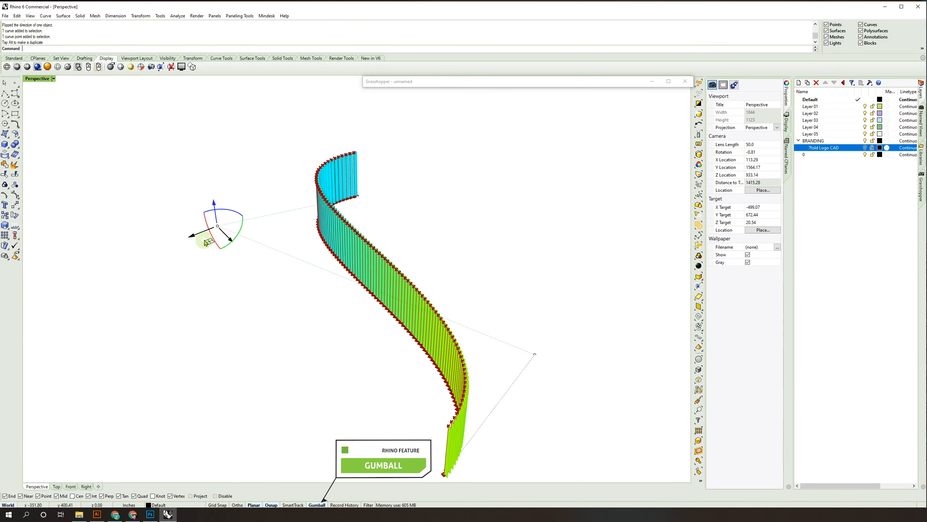
drag(205, 240, 582, 231)
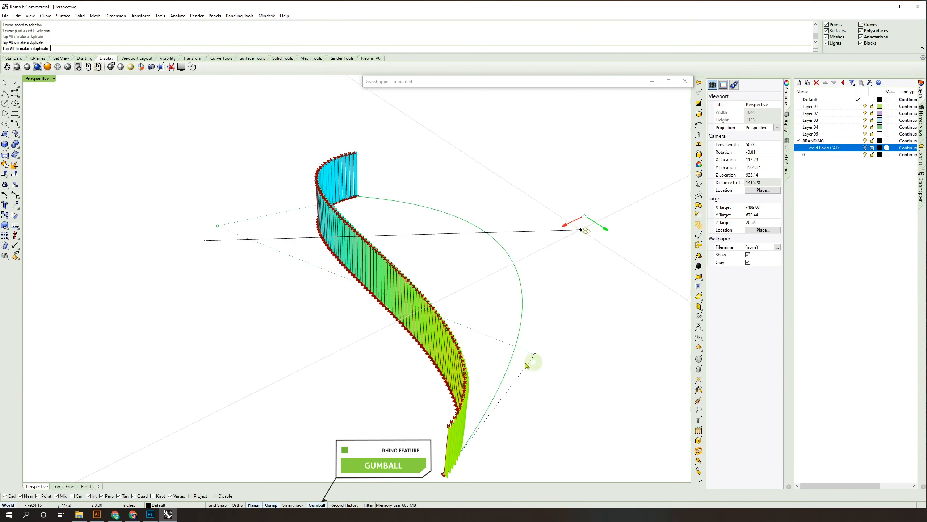
right_drag(511, 275, 586, 244)
click(562, 258)
scroll(585, 244, up, 6)
scroll(585, 246, up, 10)
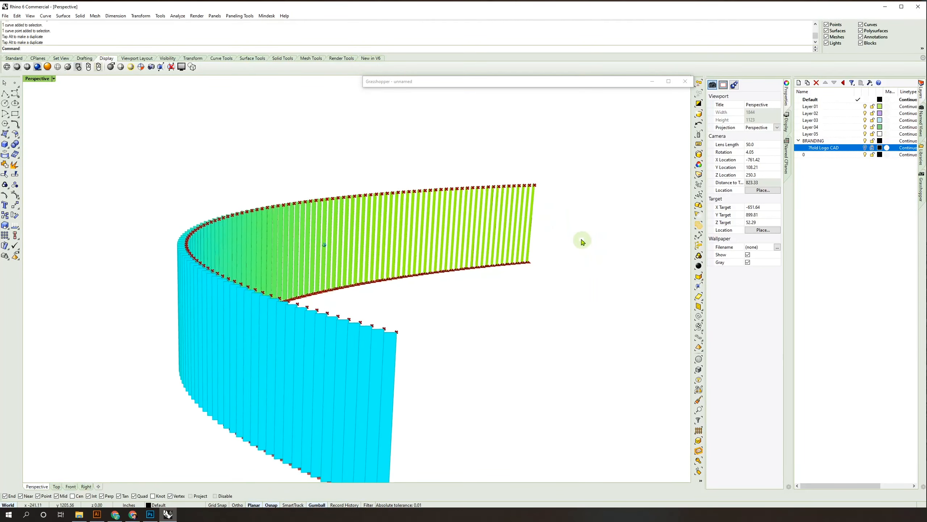
- Reopen the Grasshopper window and place Elefront's bake component in the free space beyond the Custom Preview
double_click(521, 83)
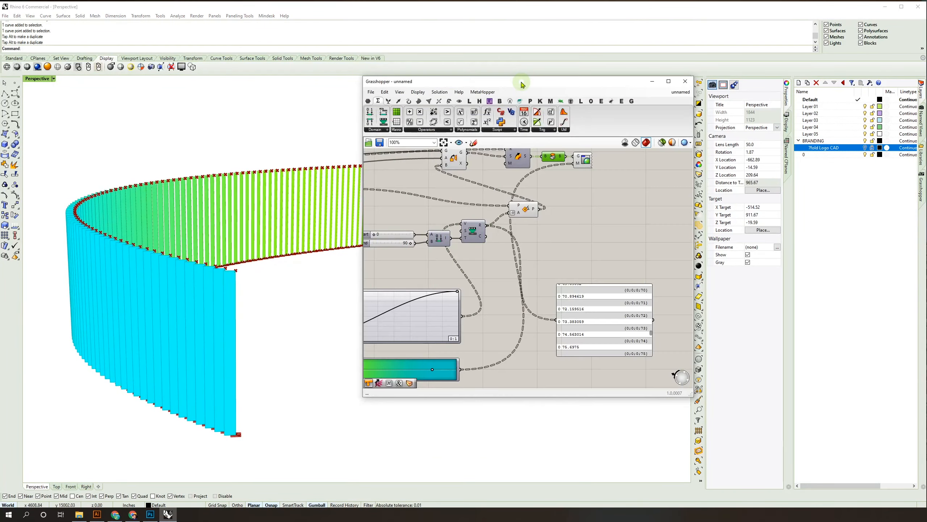
right_drag(519, 242, 512, 251)
click(518, 243)
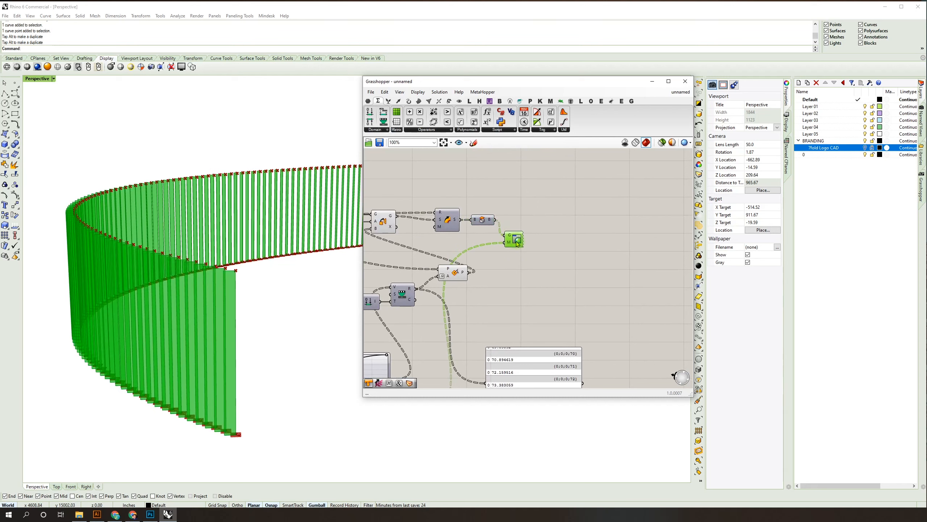
click(357, 273)
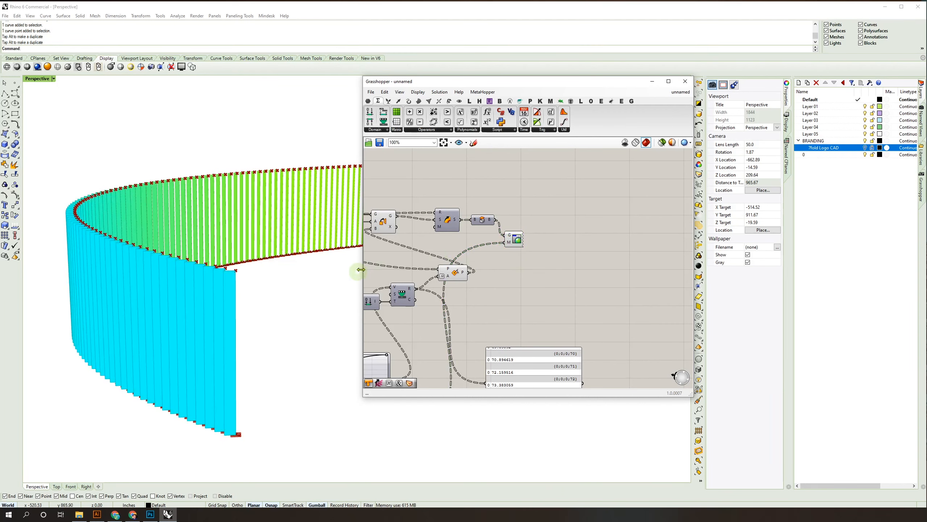
right_click(517, 183)
click(505, 184)
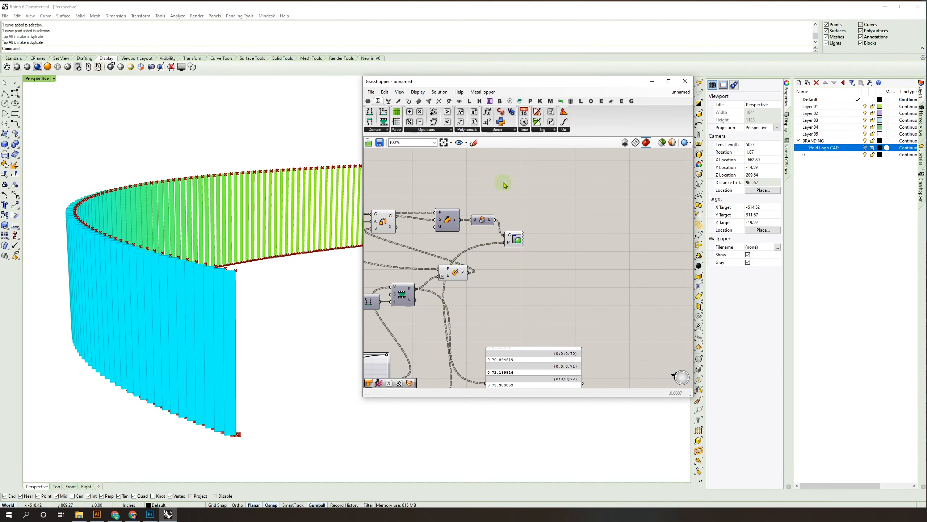
click(602, 101)
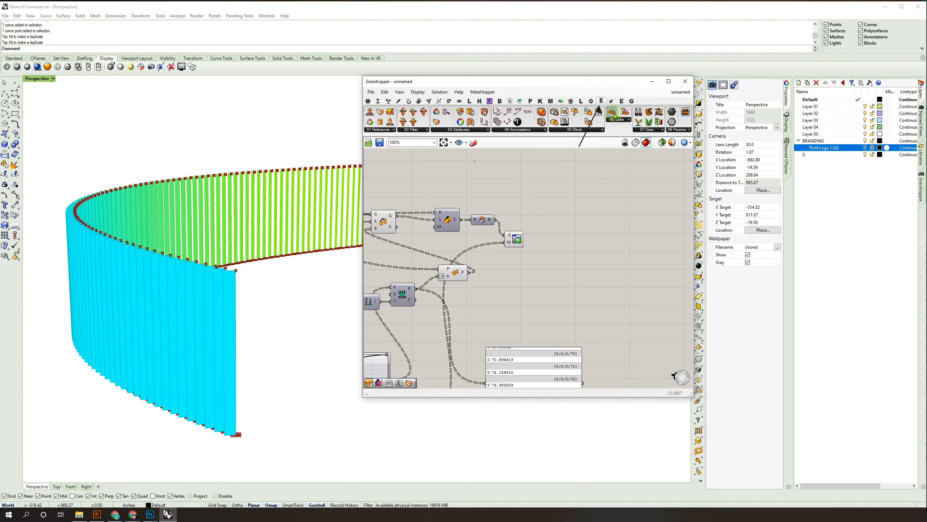
drag(614, 117, 655, 210)
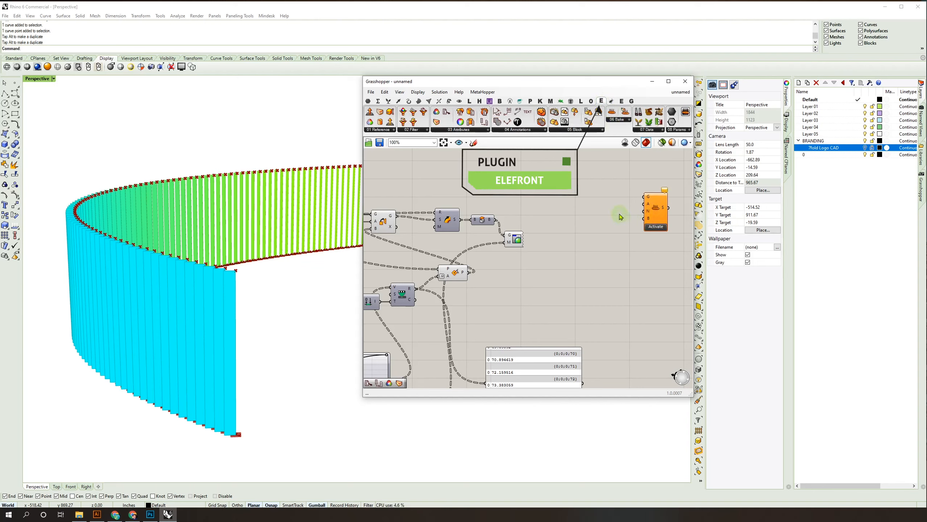
right_drag(621, 202, 559, 207)
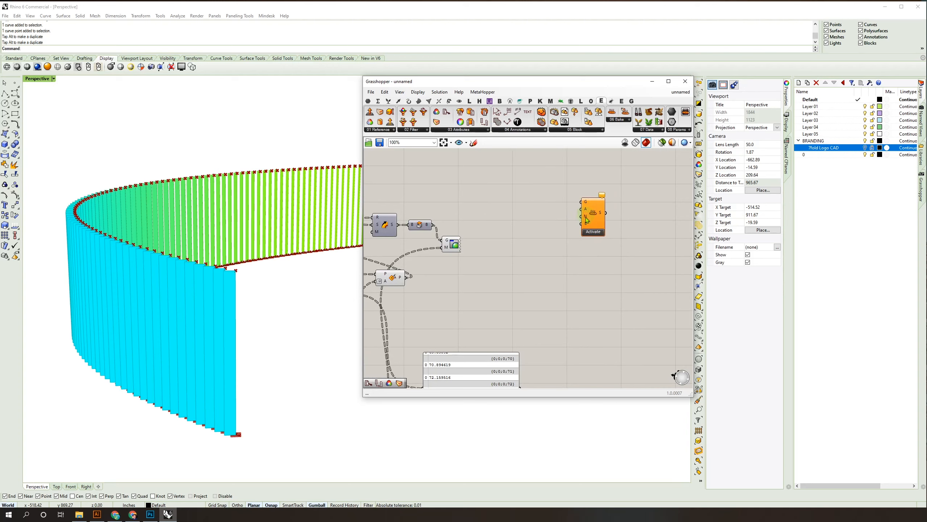
drag(588, 226, 622, 221)
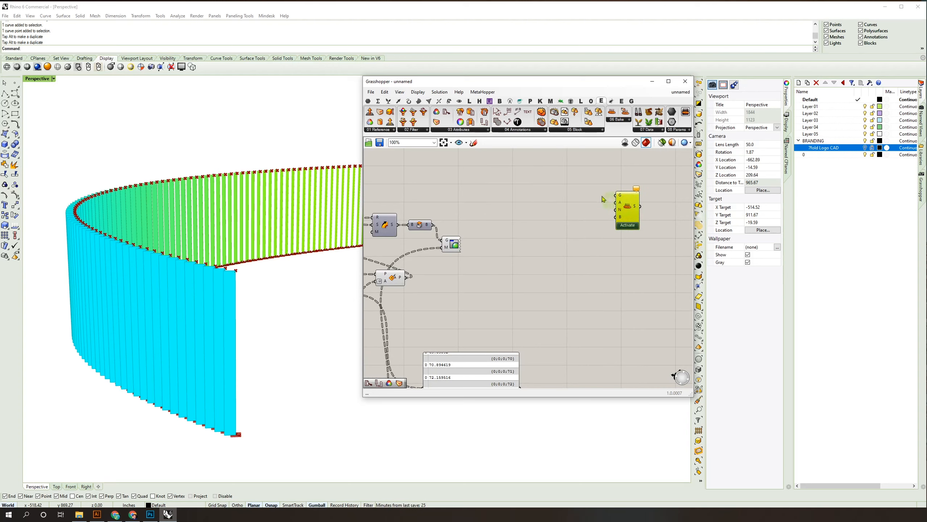
- Add Elefront's object attributes component before the bake component and wire its A output into the bake's A input
click(447, 114)
click(523, 209)
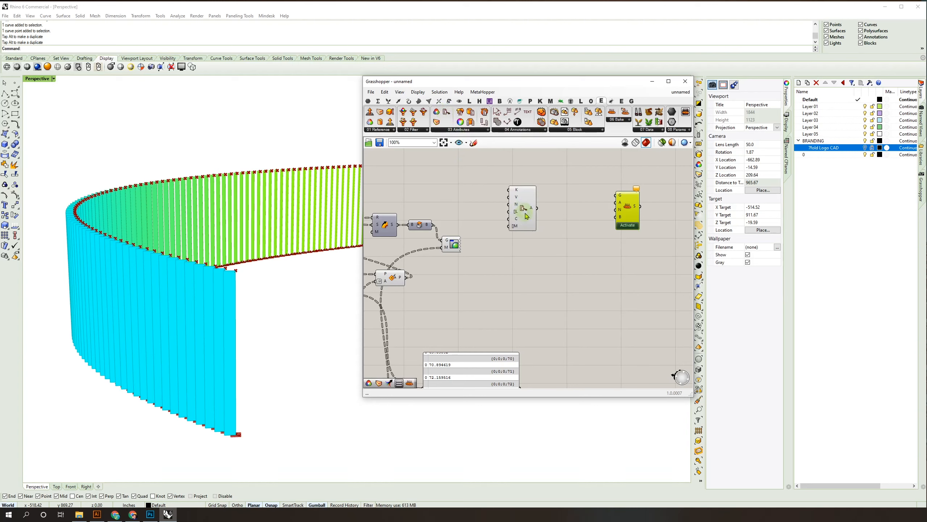
drag(524, 213, 571, 209)
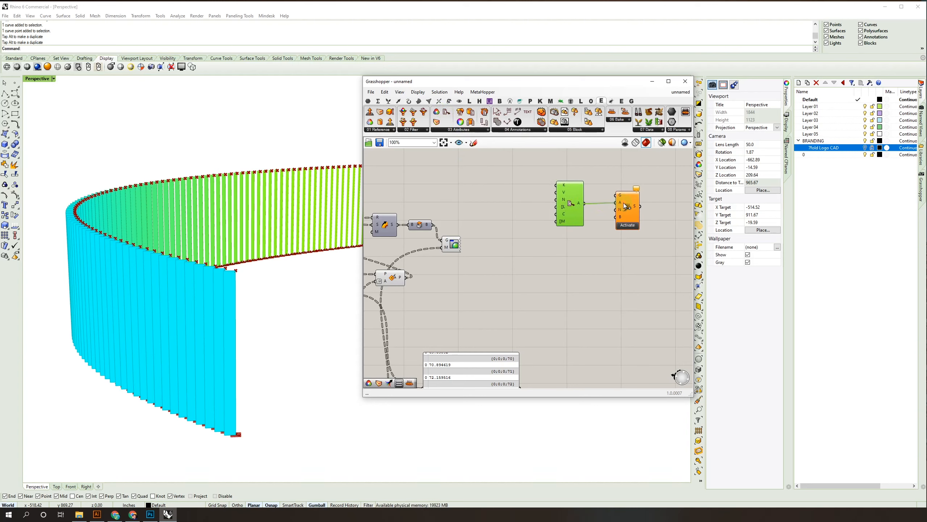
drag(629, 208, 624, 208)
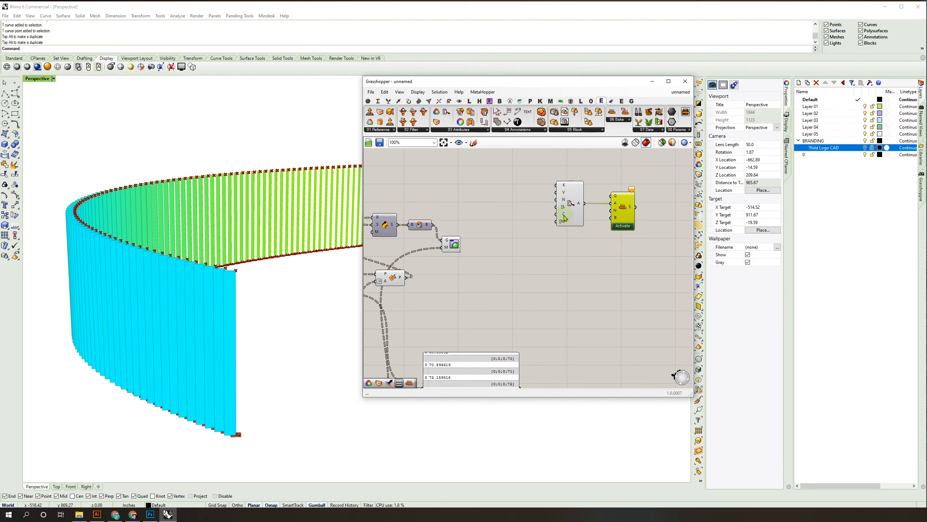
- Add a Value List component and connect it to the attributes component's layer input
double_click(524, 203)
text(value)
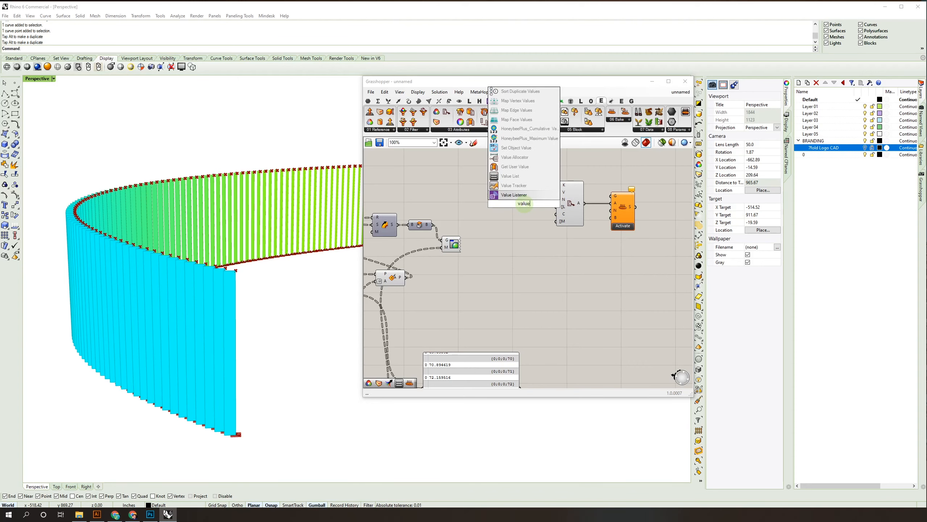
click(510, 176)
scroll(530, 200, up, 3)
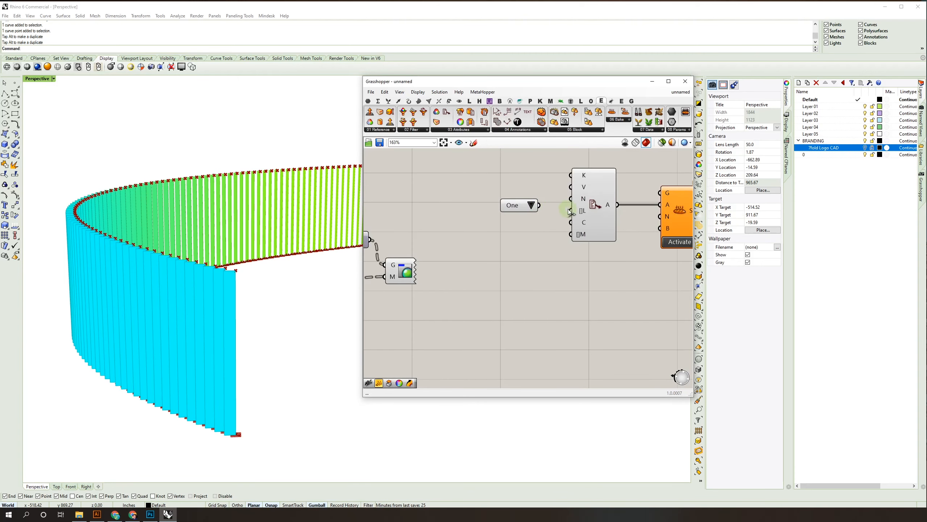
drag(572, 211, 540, 206)
- Choose Layer 03 as the target layer in the Value List, checking it against Rhino's layers
click(532, 206)
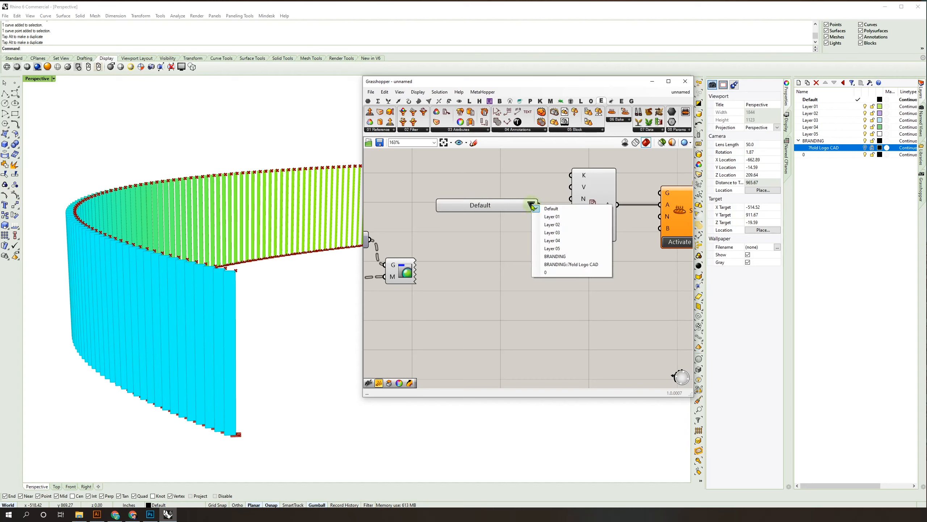
click(799, 105)
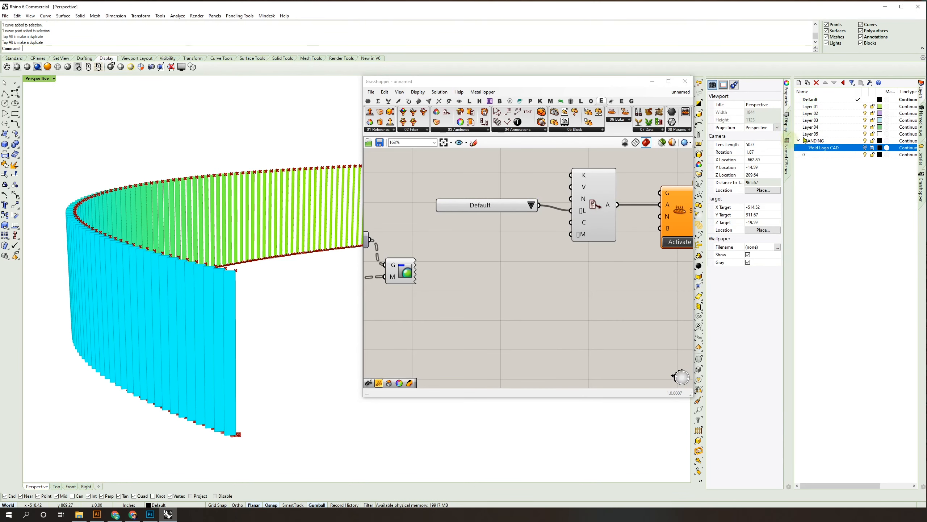
click(529, 210)
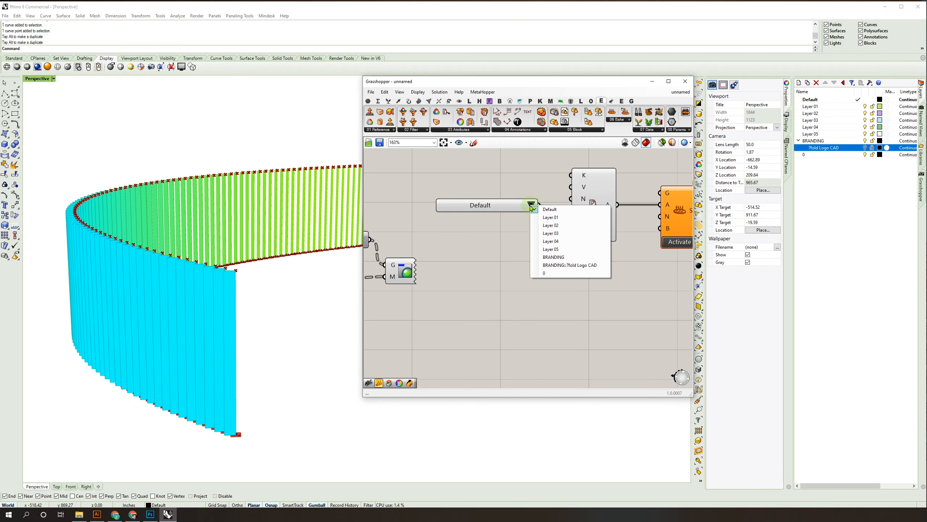
click(546, 235)
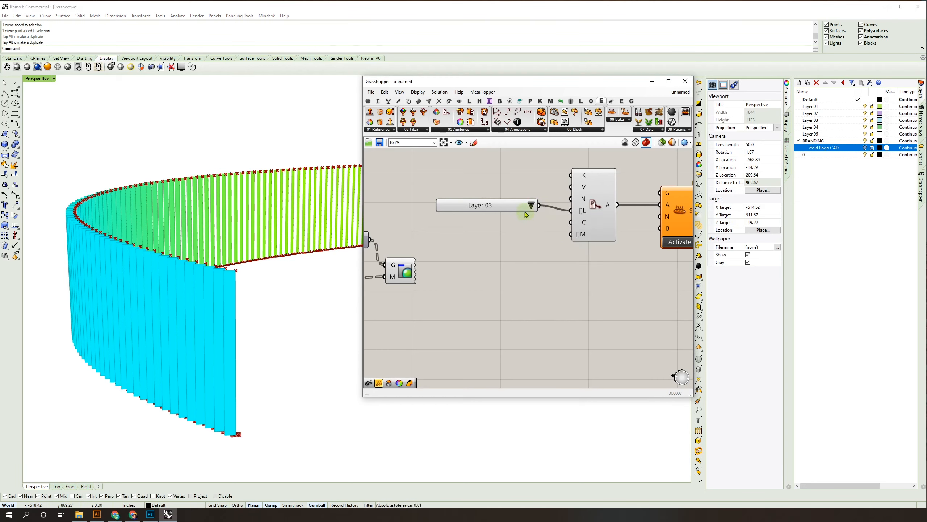
drag(522, 210, 522, 215)
- Wire the gradient's output into the C input of the attributes component
scroll(522, 213, down, 1)
right_drag(609, 223, 688, 199)
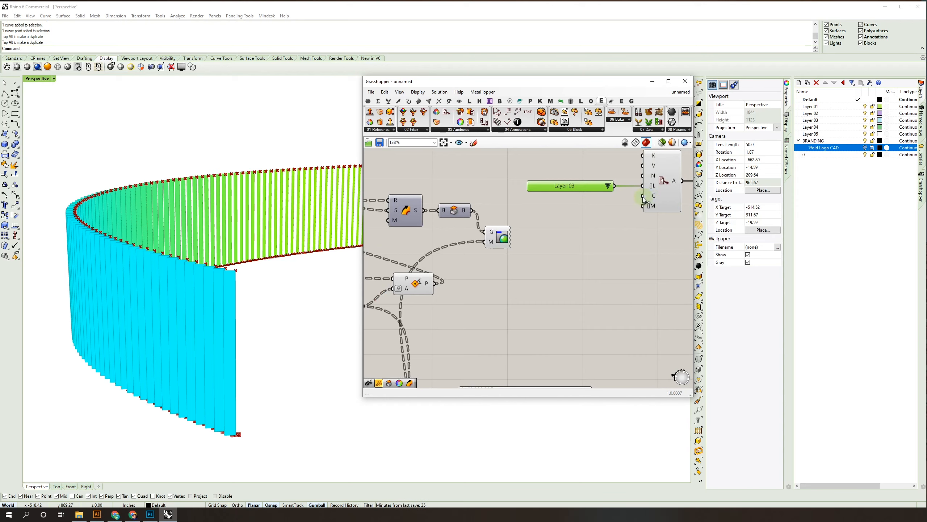
scroll(644, 197, down, 3)
drag(643, 197, 459, 358)
scroll(622, 225, down, 2)
scroll(543, 328, up, 3)
scroll(457, 357, down, 3)
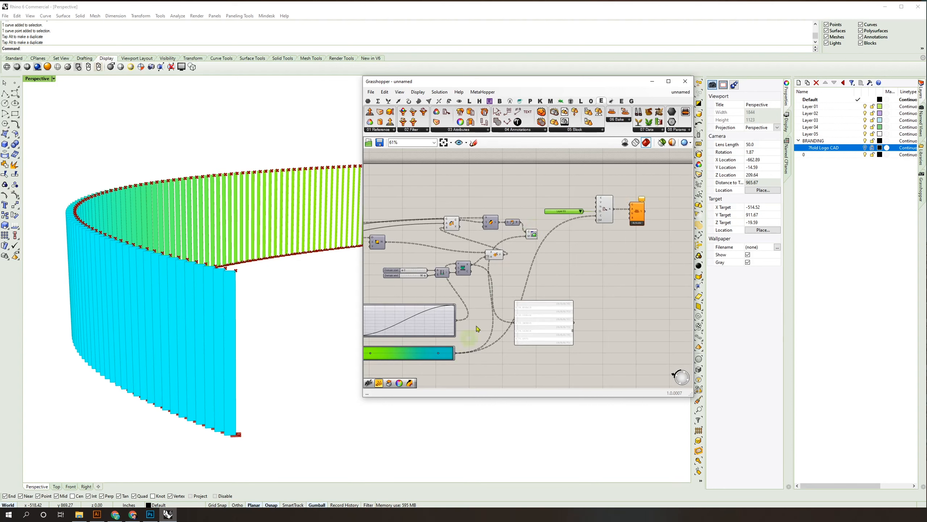
- Connect the final Brep output after the sweep to the bake component's G input
scroll(547, 215, up, 3)
right_drag(546, 216, 475, 214)
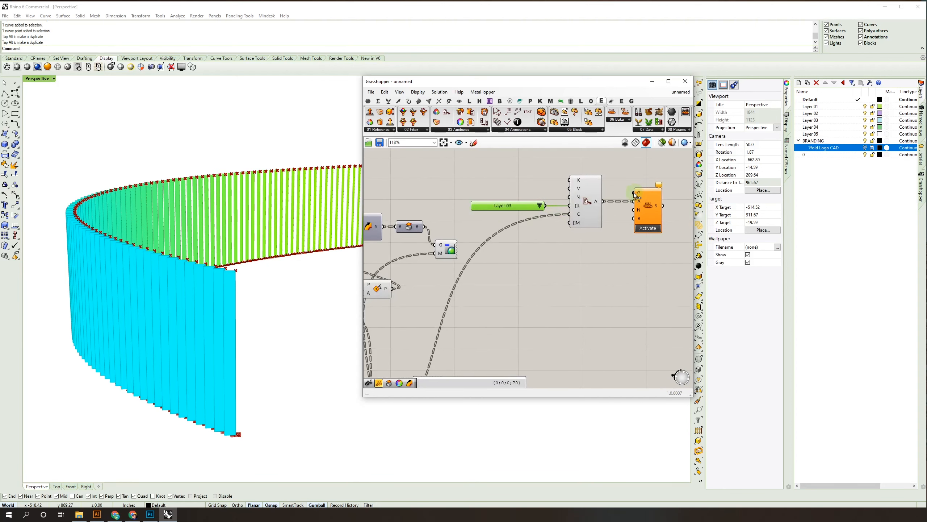
drag(639, 193, 427, 226)
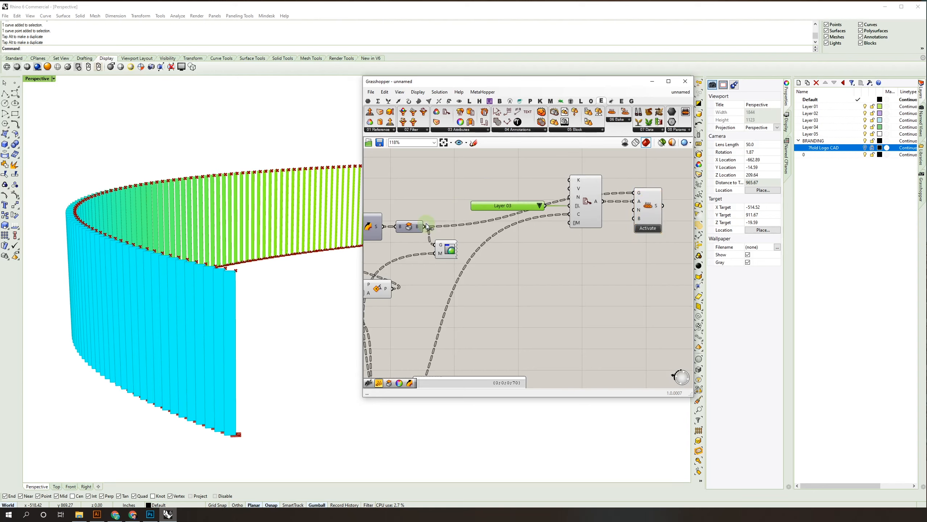
- Add a Button component below the bake component and wire it into the B input
right_drag(595, 246, 546, 252)
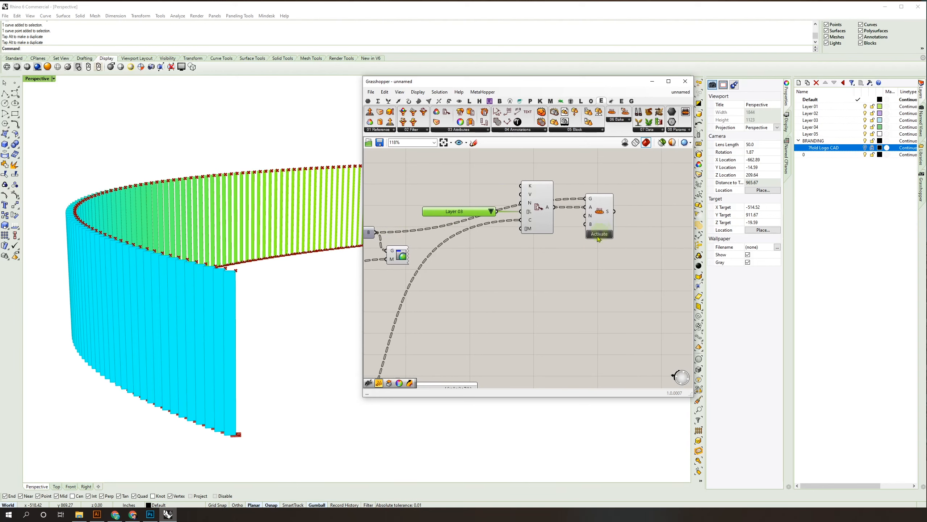
double_click(558, 259)
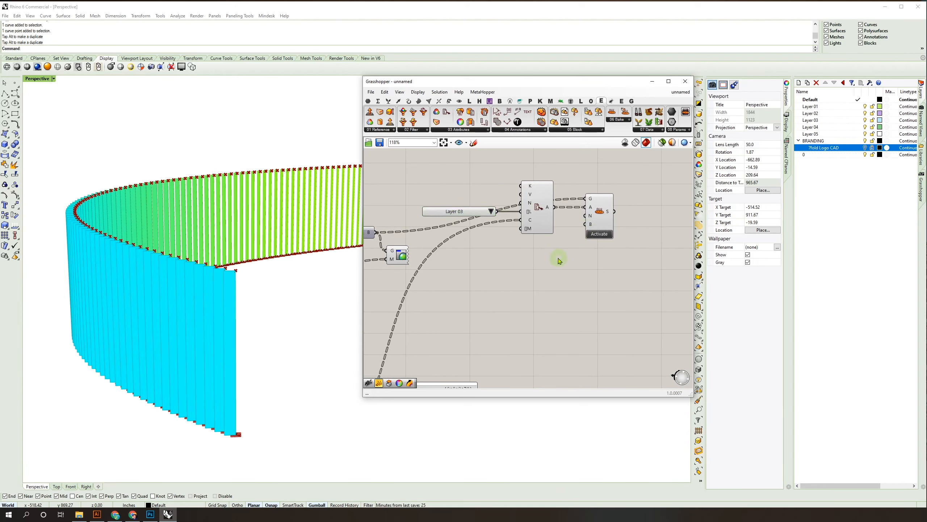
text(butt)
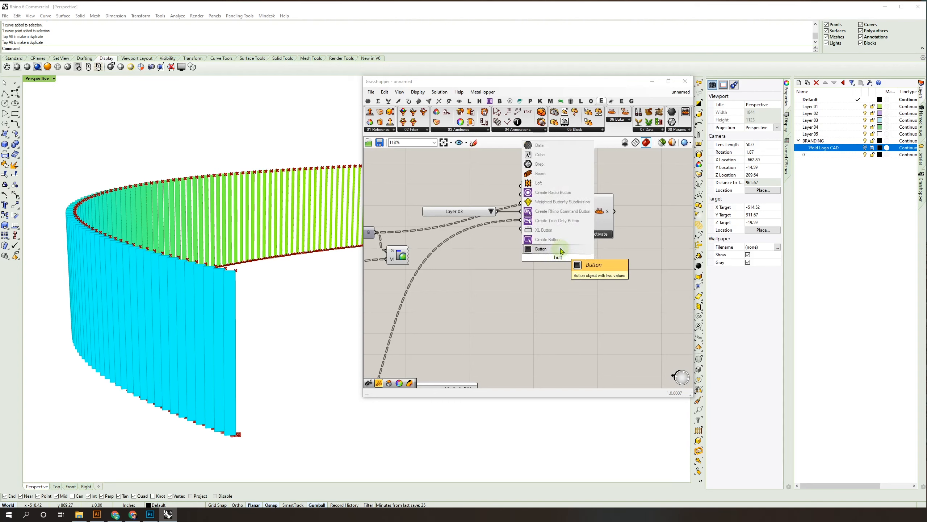
key(Return)
scroll(601, 228, up, 2)
right_click(596, 218)
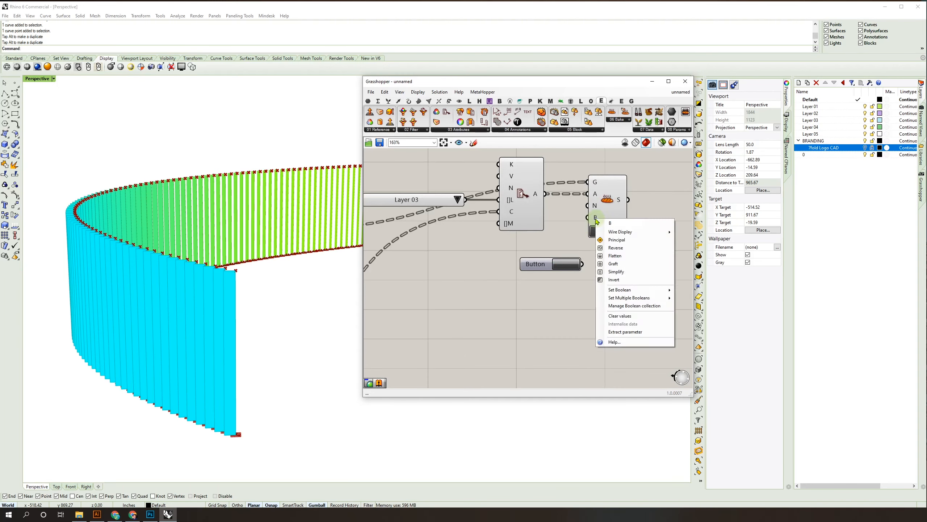
mouse_move(616, 231)
click(696, 242)
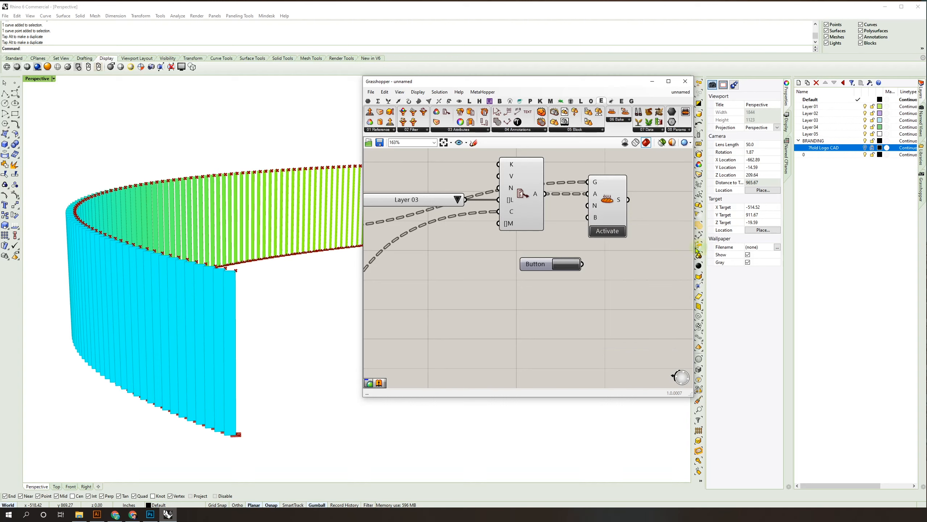
drag(587, 218, 574, 267)
- Rename the button as "Bake out louvers?"
click(537, 264)
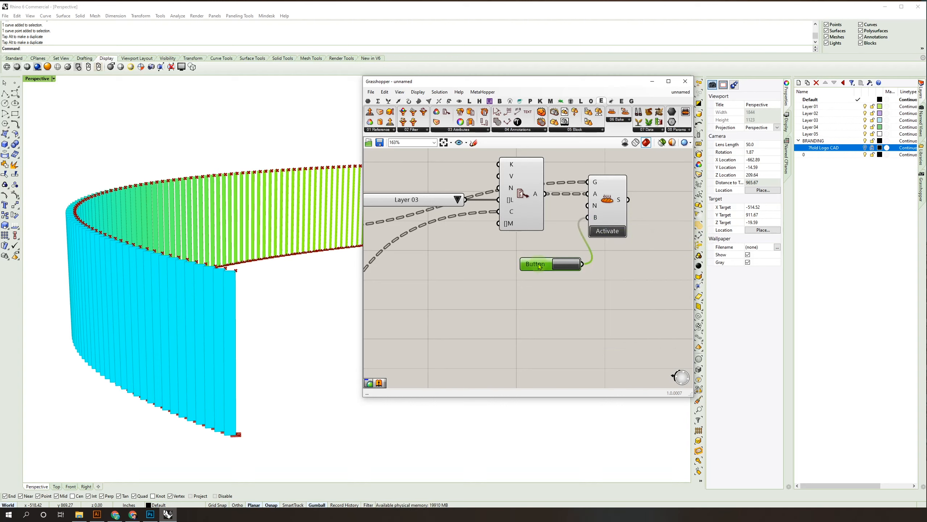
right_click(540, 264)
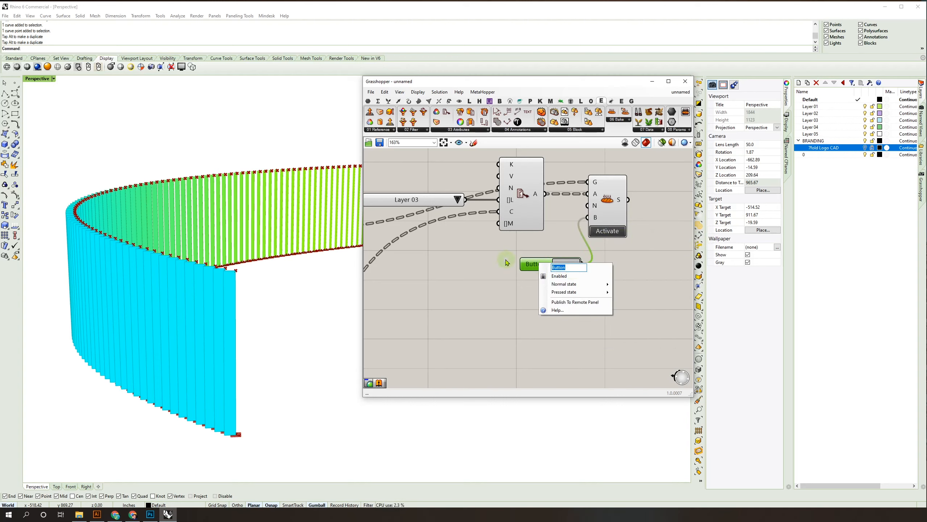
text(Bake bout)
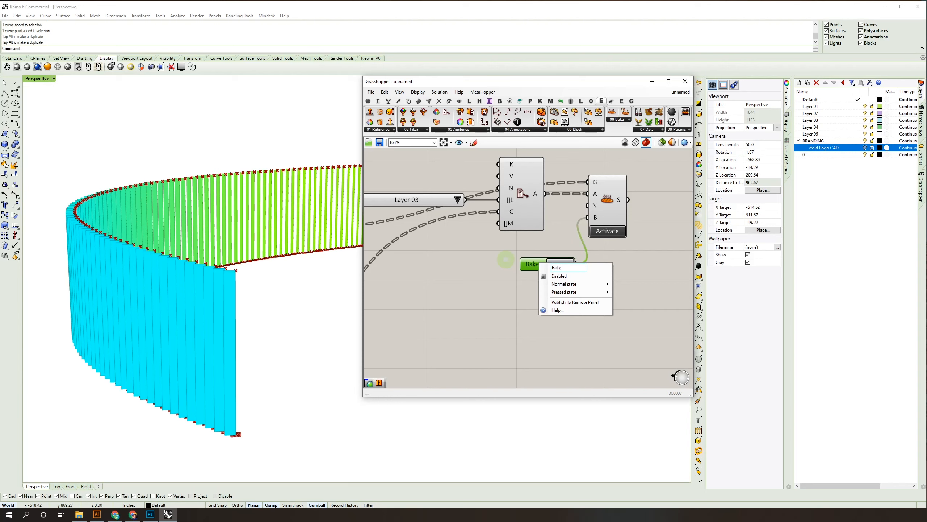
key(BackSpace)
key(BackSpace)
key(BackSpace)
key(BackSpace)
text(out )
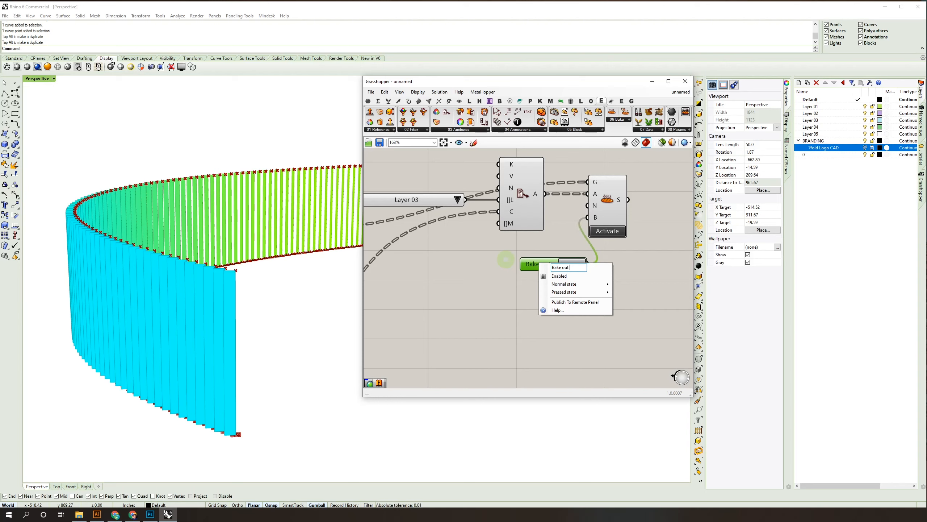
text(louvers?)
key(Return)
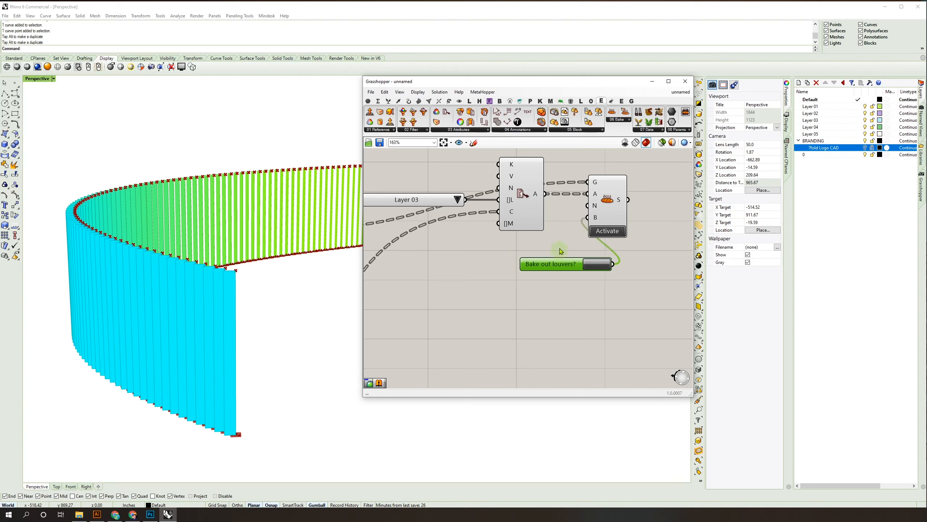
- Move the bake button beside the Distance, Count and Height of Geometry sliders and group the four controls
scroll(562, 252, down, 5)
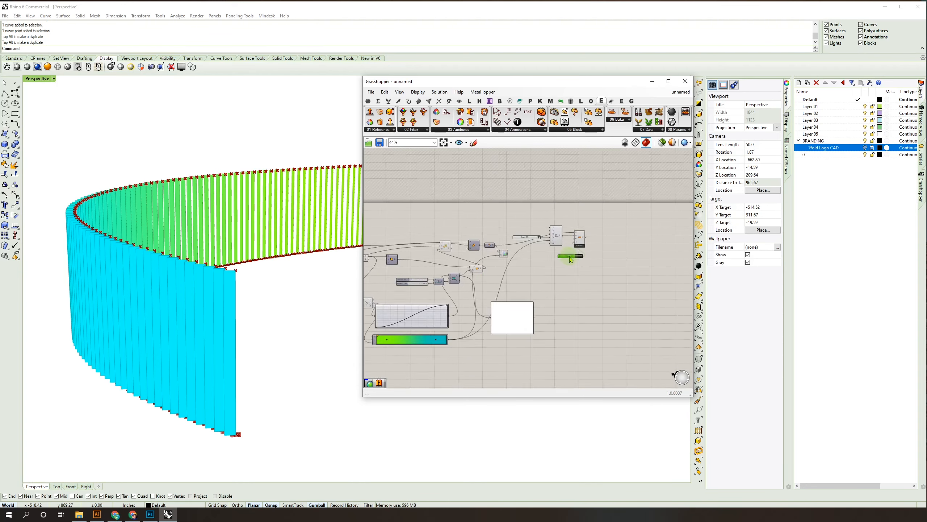
scroll(571, 259, down, 3)
scroll(431, 253, up, 8)
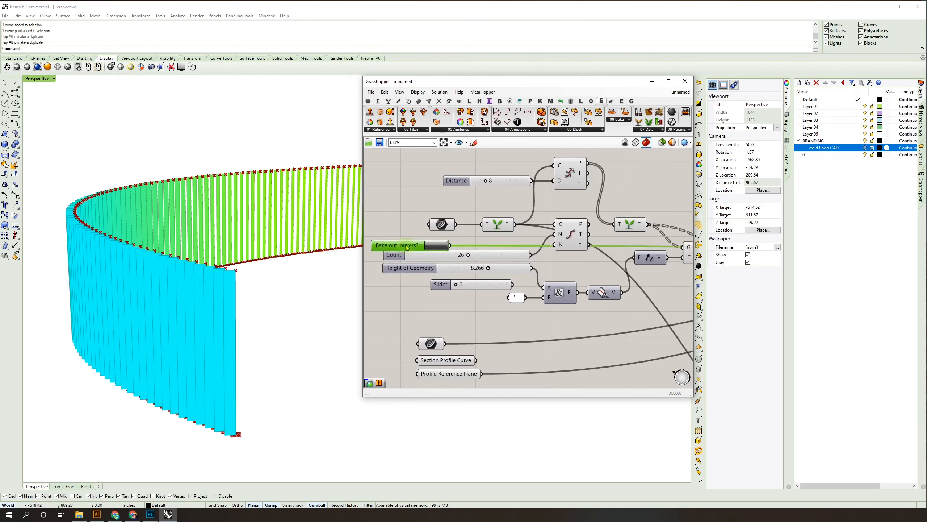
drag(420, 248, 379, 296)
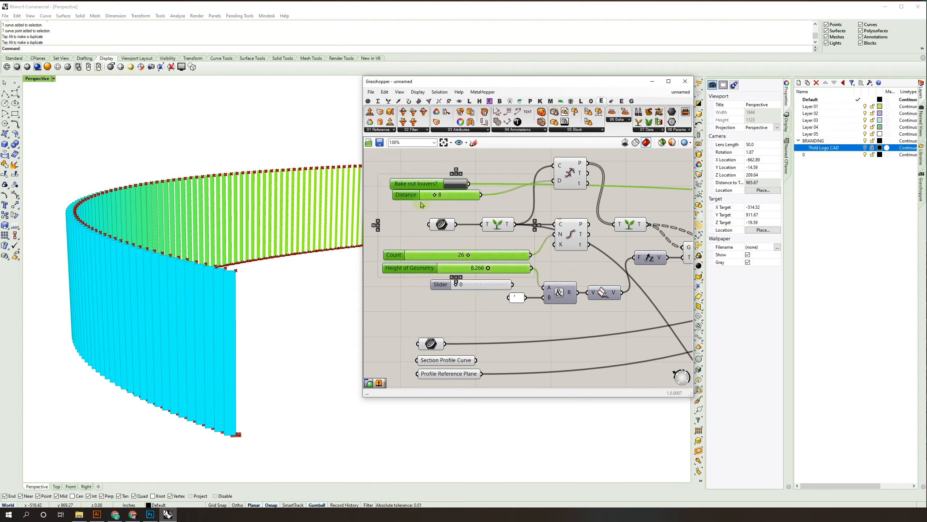
click(453, 174)
right_drag(429, 191, 462, 211)
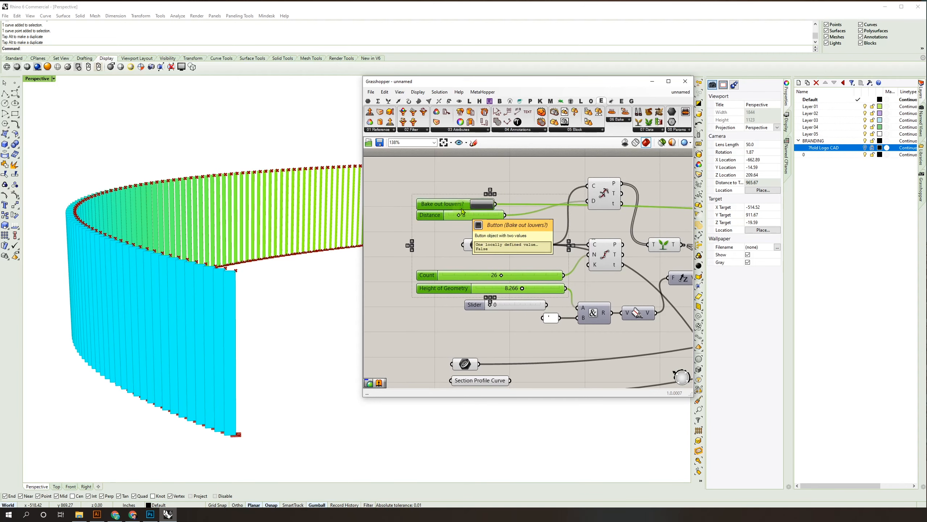
key(ctrl+g)
- Add a "CONTROL PANEL" scribble as the heading above the grouped controls and include it in the group
double_click(459, 177)
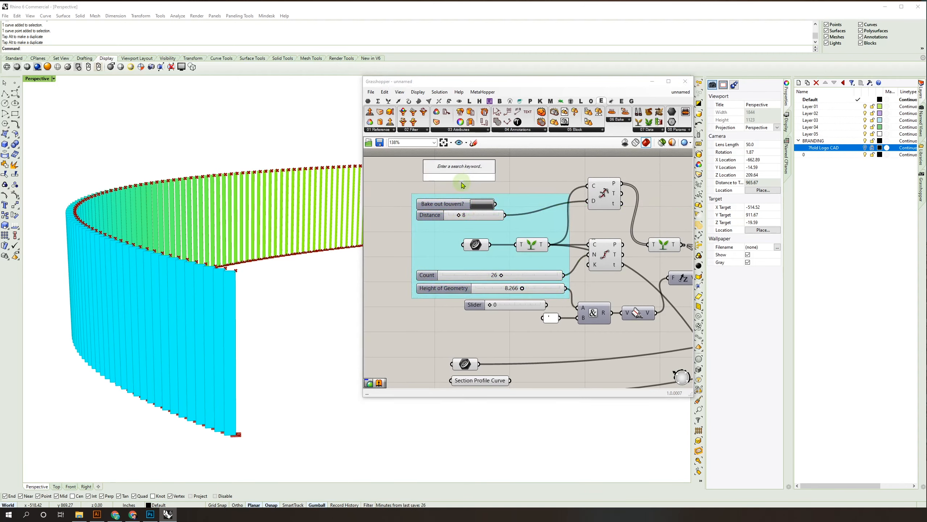
text(~)
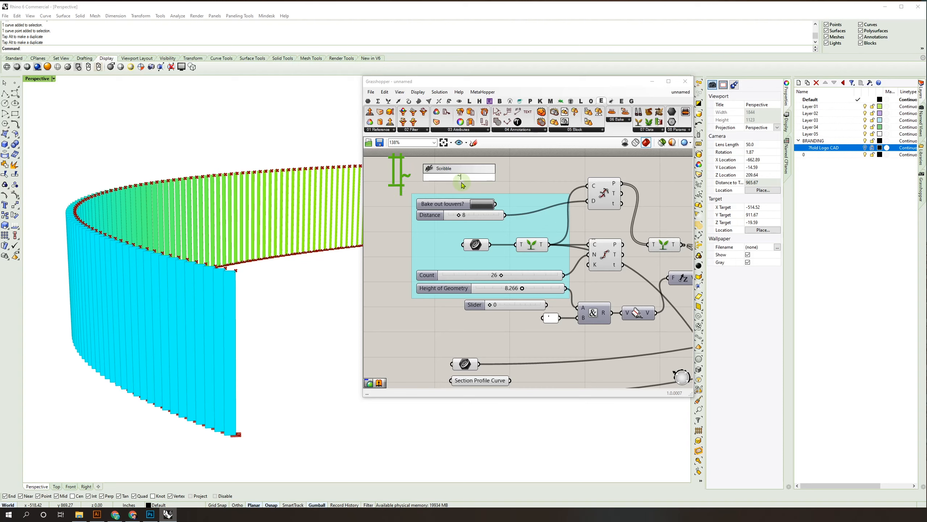
text(ROL PANEL)
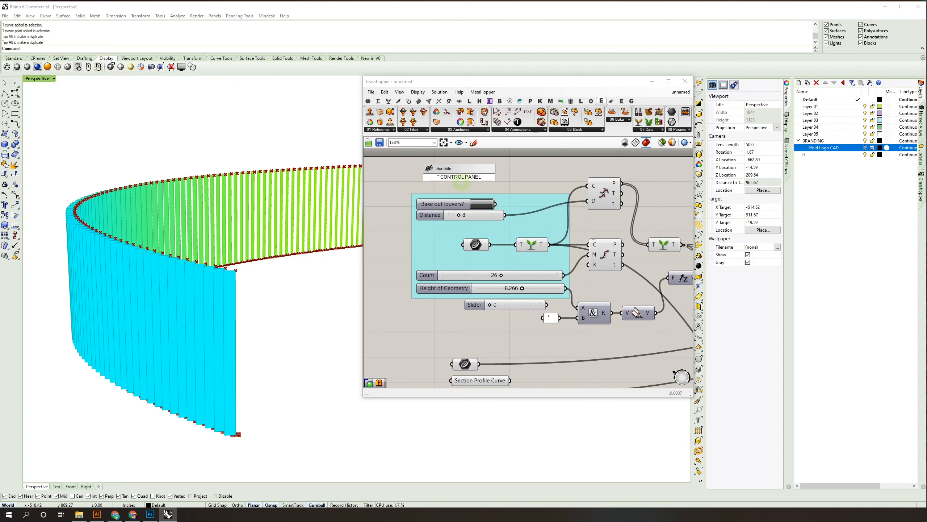
key(Return)
drag(463, 183, 477, 196)
right_click(520, 202)
click(560, 262)
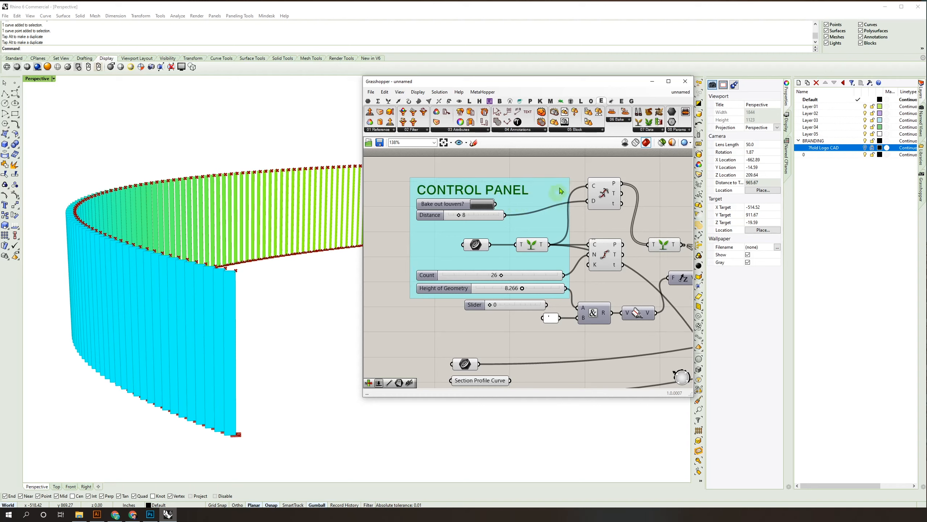
- Place the main curve parameter below the Distance slider and add it to the control panel group
click(510, 186)
scroll(508, 185, down, 3)
drag(507, 186, 510, 184)
drag(490, 221, 433, 211)
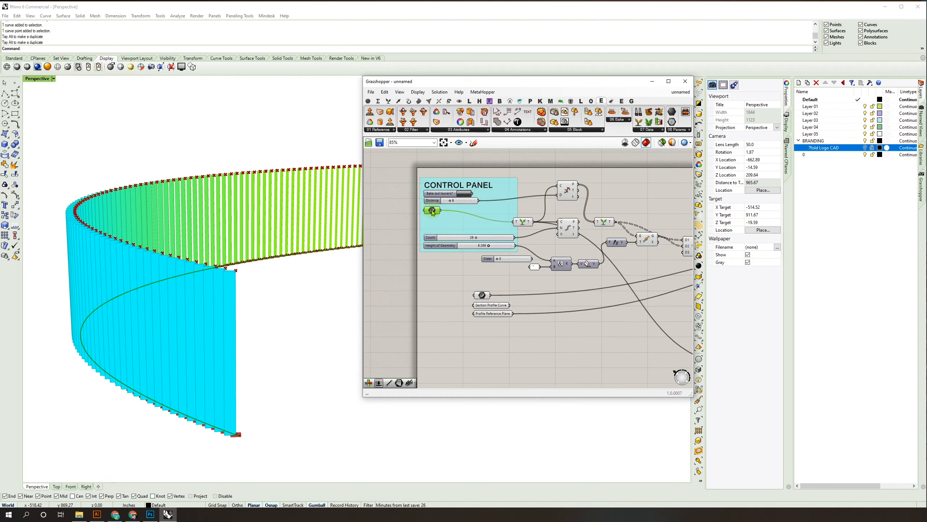
right_click(493, 211)
click(527, 270)
- Move the section profile curve, its label and the Profile Reference Plane below the sliders and add them to the control panel group
drag(494, 289, 429, 271)
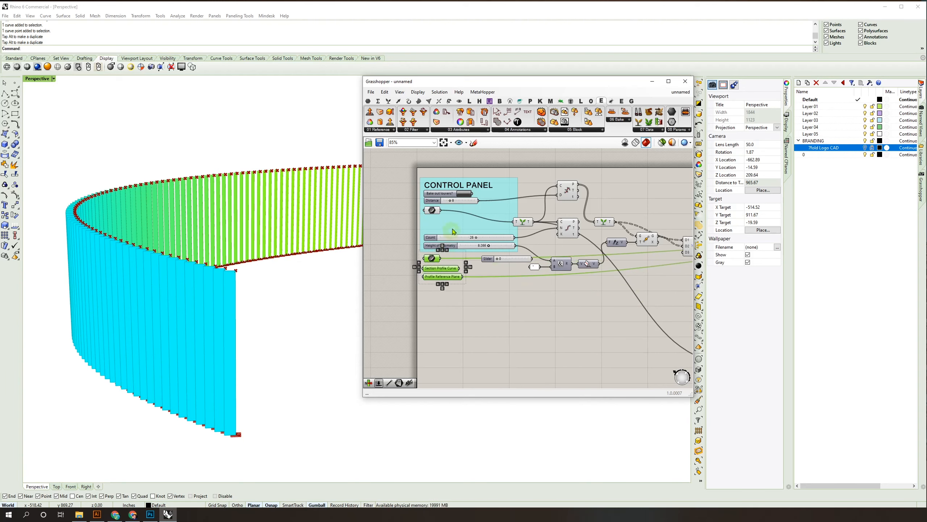
right_click(453, 229)
click(481, 288)
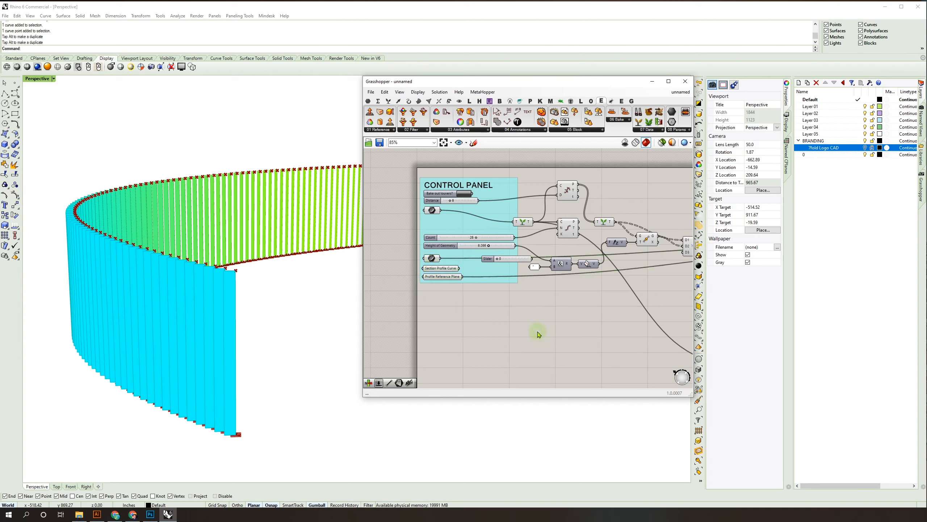
- Move the control panel group clear of the rest of the definition and shift the Divide Curve component closer to it
drag(496, 231, 392, 242)
right_drag(412, 228, 482, 224)
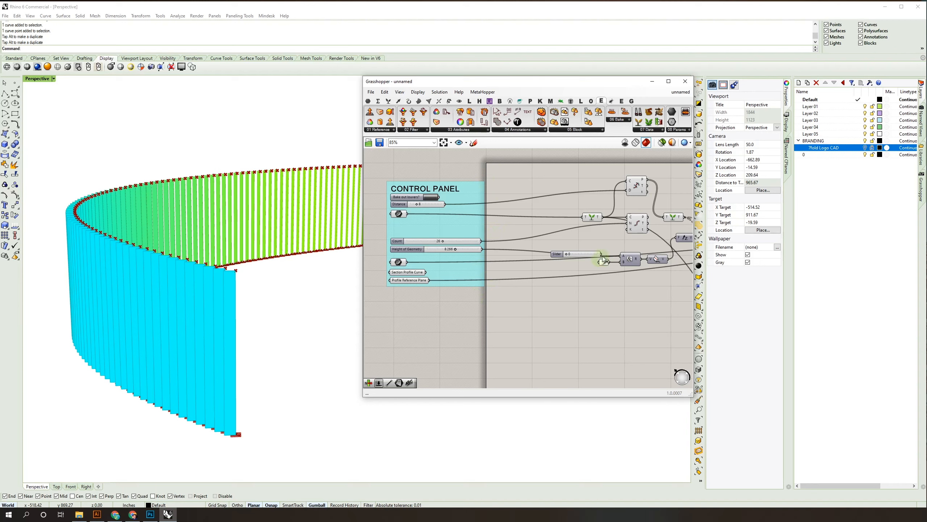
drag(639, 230, 620, 239)
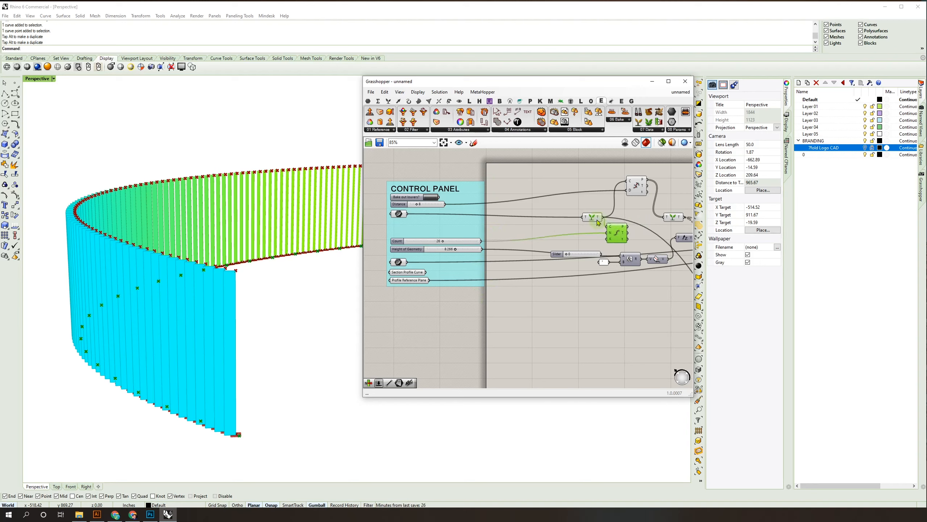
- Bake the louvers with the control panel button, open a blank definition and minimize the Grasshopper window
scroll(453, 238, up, 3)
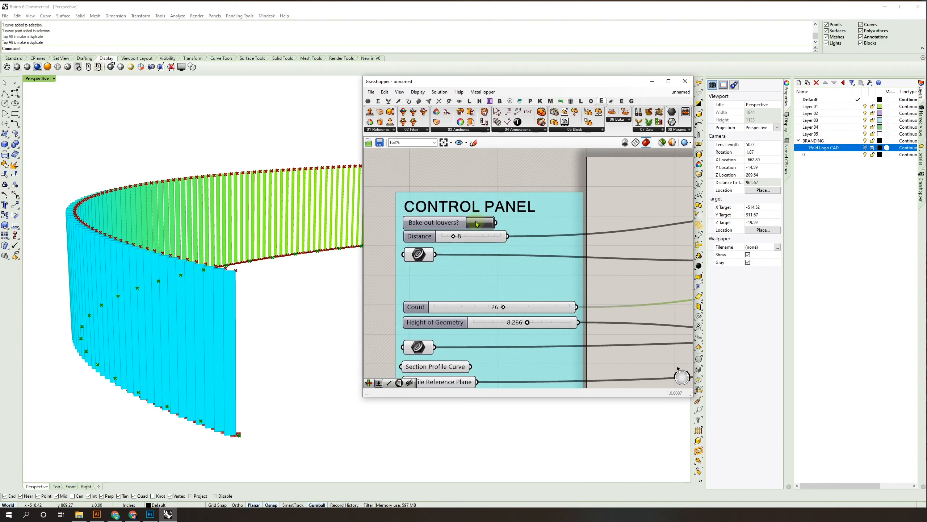
click(477, 223)
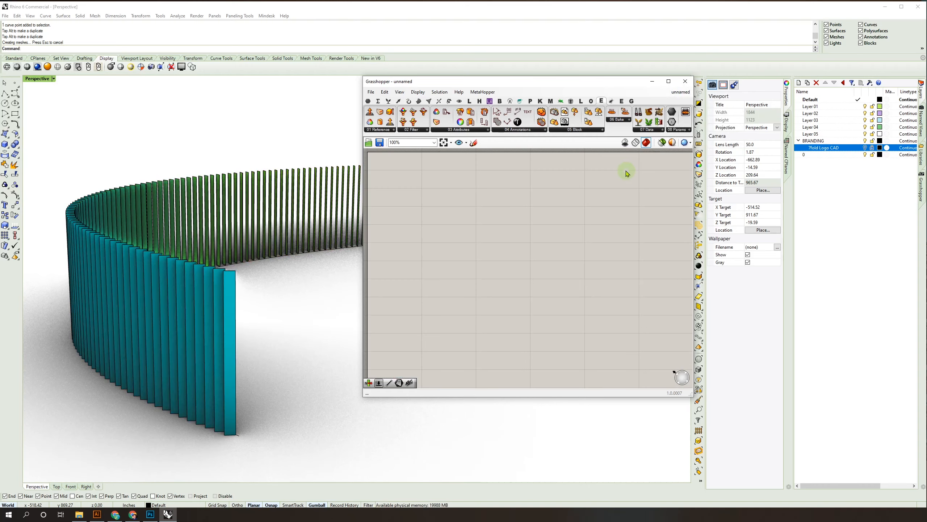
key(ctrl+n)
drag(659, 82, 654, 85)
click(655, 85)
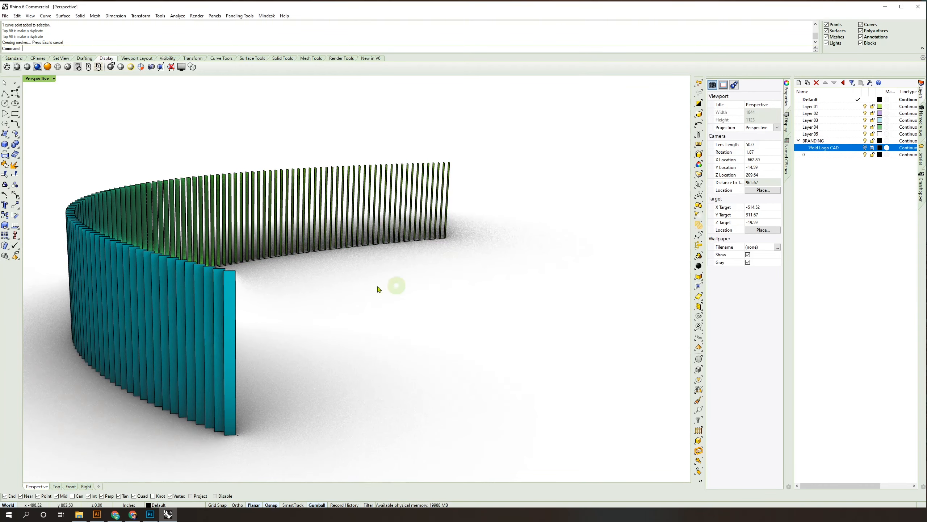
- Inspect the baked fins in the Perspective viewport, selecting individual fins to check them as separate objects
right_drag(365, 285, 344, 286)
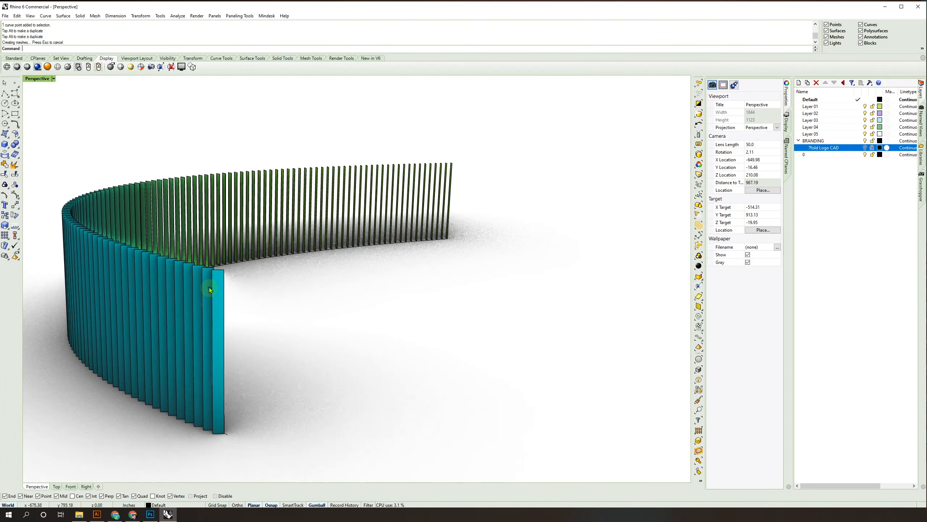
shift+right_drag(209, 288, 324, 306)
click(267, 311)
scroll(319, 298, up, 6)
click(323, 307)
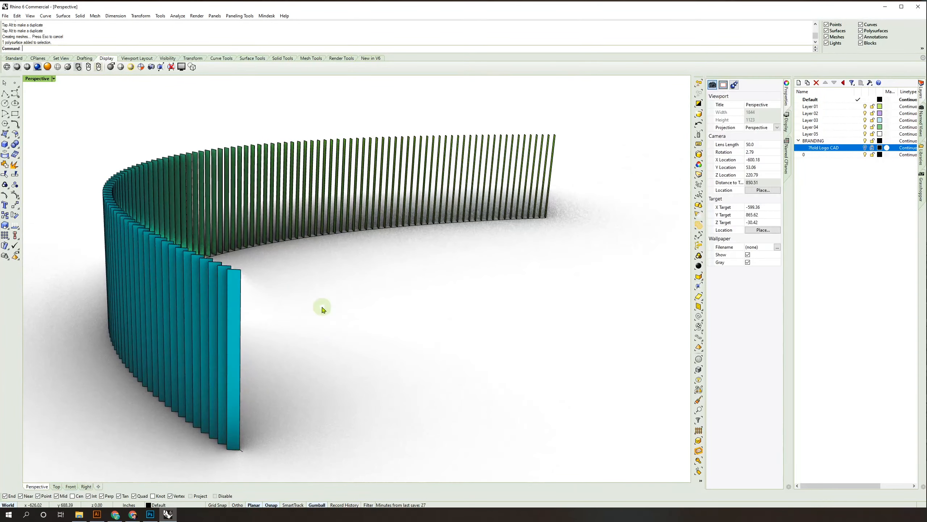
click(240, 320)
click(322, 308)
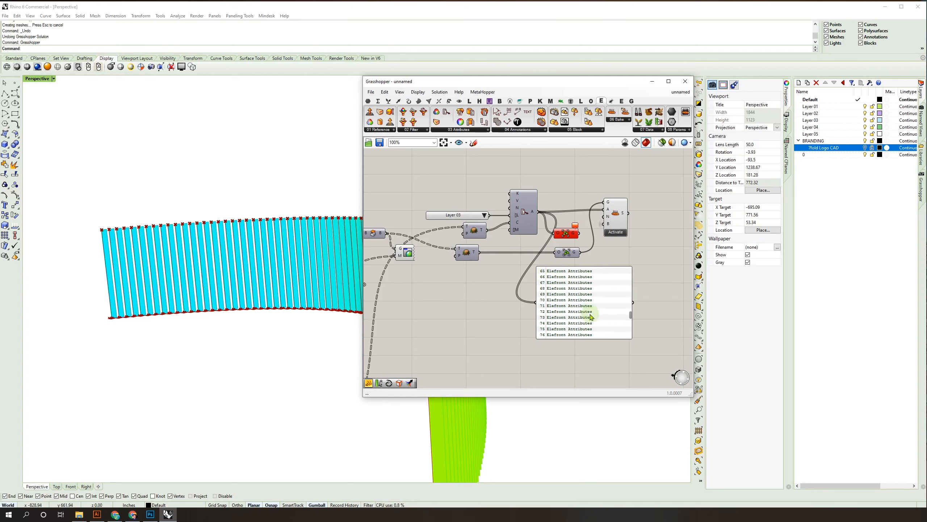
- Add a Concatenate component above the Layer 03 value list
scroll(505, 221, up, 3)
click(517, 217)
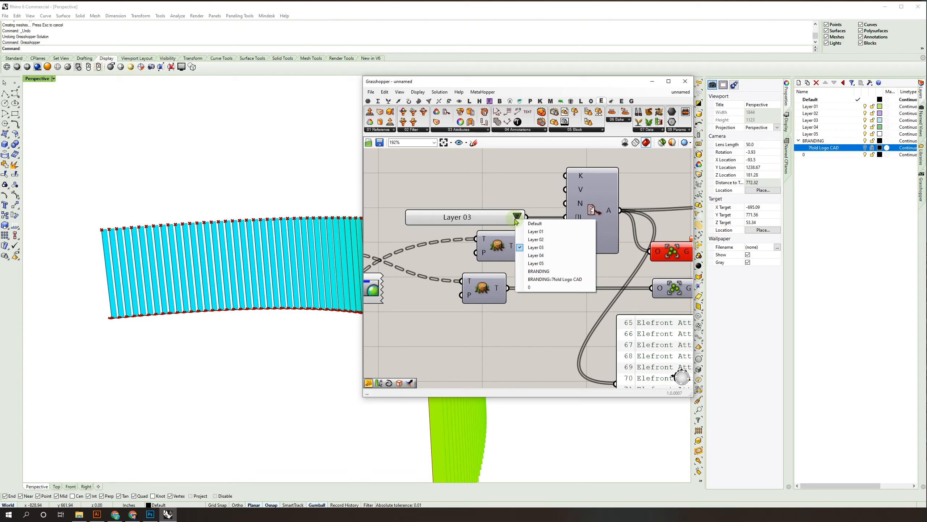
right_drag(465, 189, 522, 245)
double_click(514, 226)
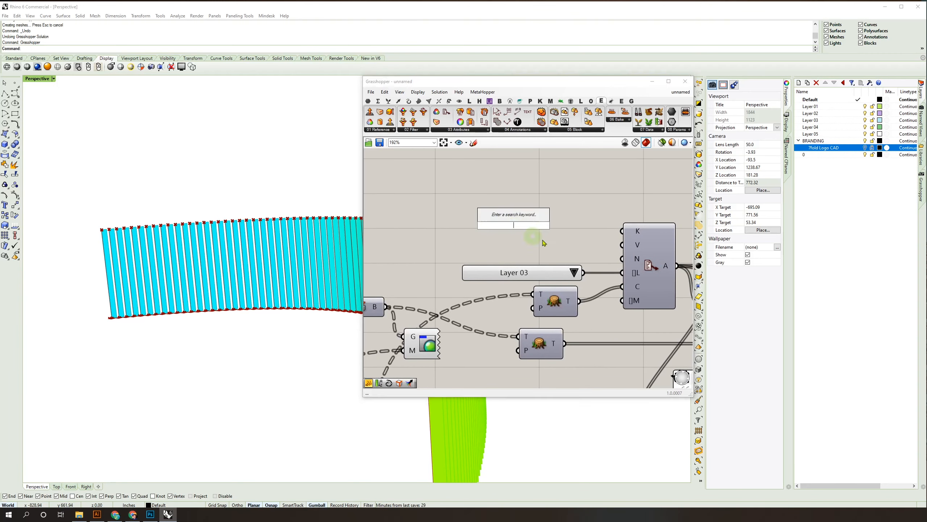
text(&)
key(Return)
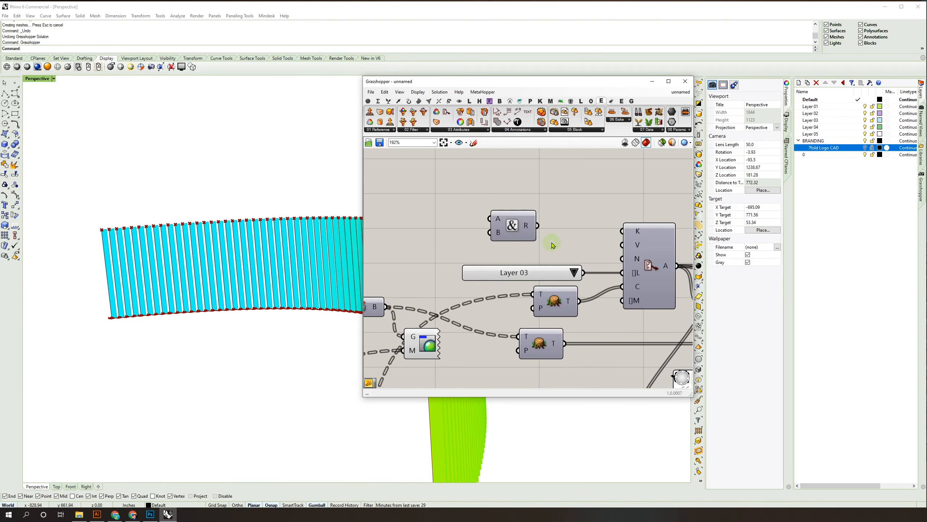
drag(518, 226, 561, 193)
- Add a panel with the text "Layer 03::motif-" and place it next to the Concatenate component's inputs
double_click(501, 195)
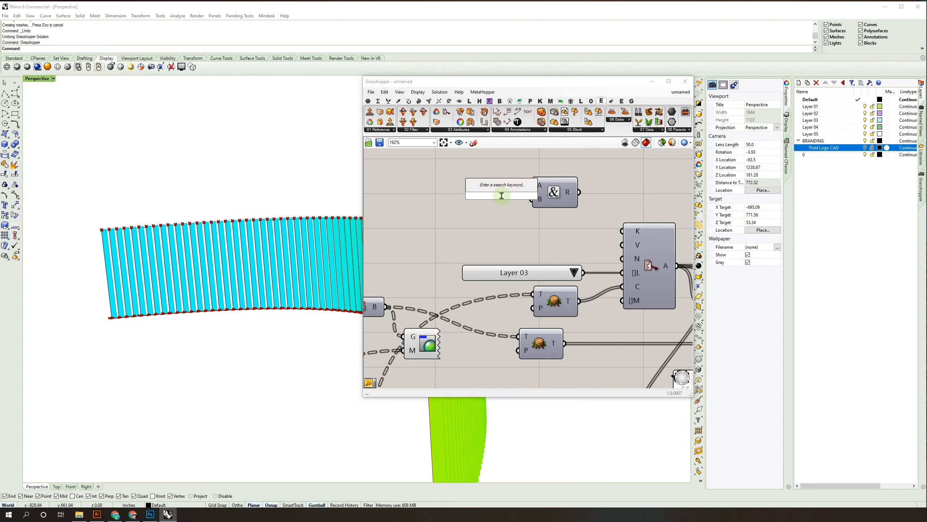
text("lAY)
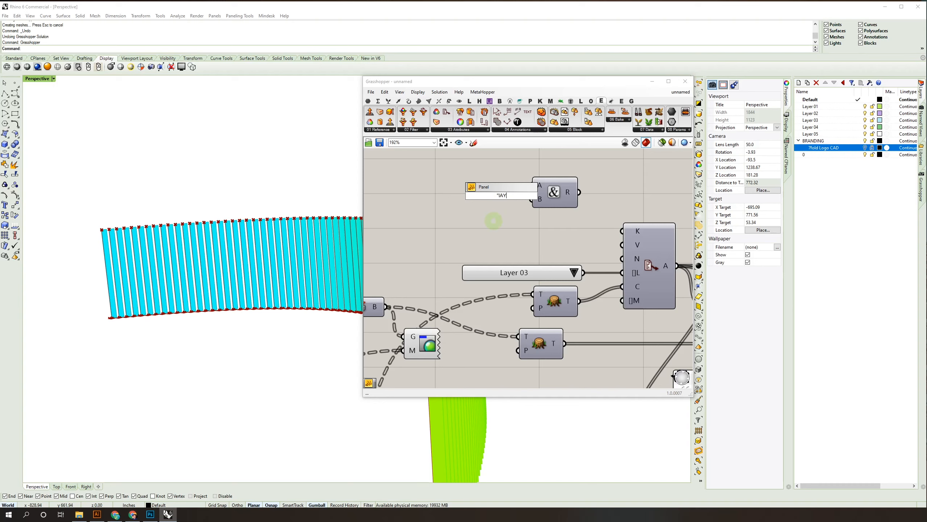
key(BackSpace)
text(Layer 03::motif-)
click(494, 222)
drag(513, 198, 465, 188)
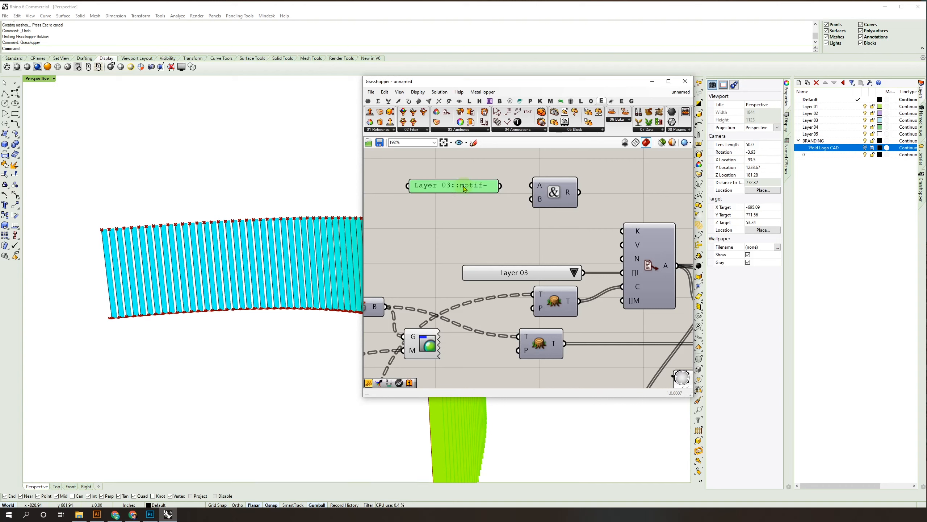
- Add a number slider set to 1, place it below the "Layer 03::motif-" panel and connect it to the Concatenate component's B input
double_click(472, 214)
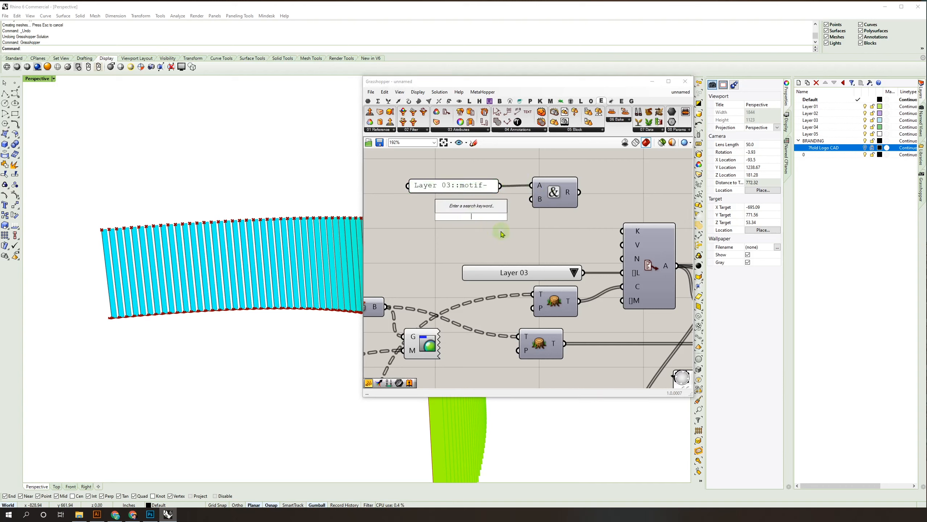
text(1<)
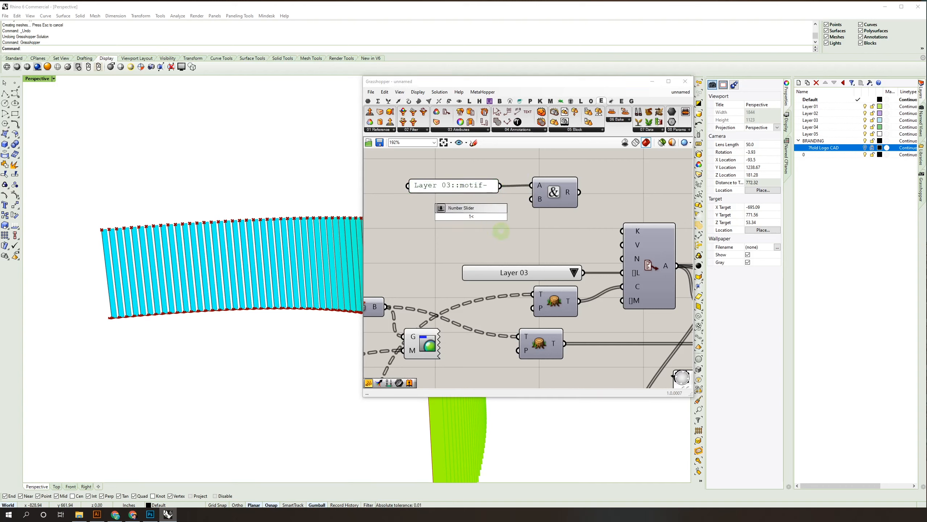
key(Return)
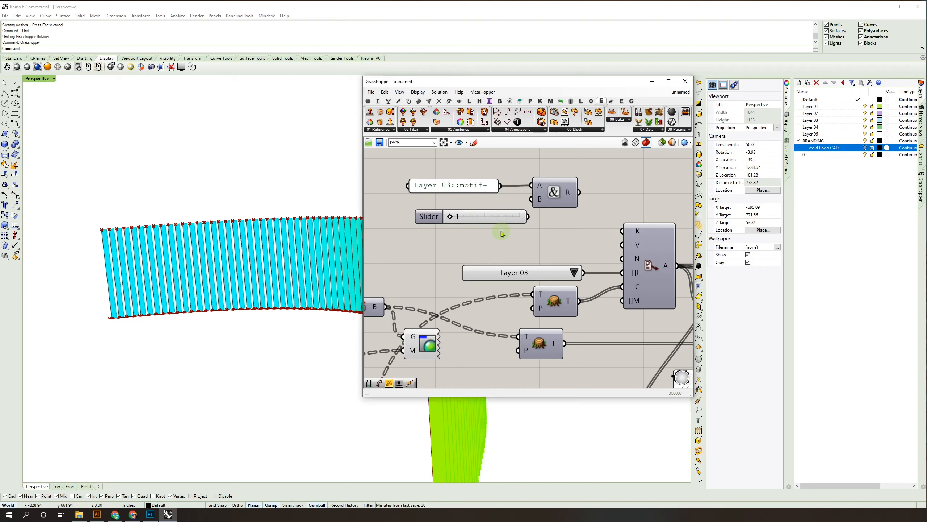
drag(527, 216, 462, 206)
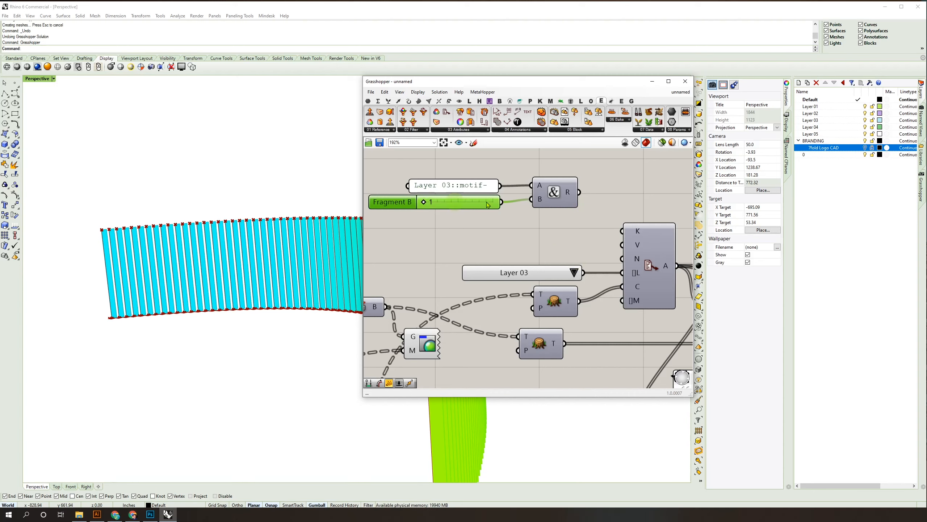
- Connect the Concatenate result to the attributes component's layer input, replacing the Layer 03 value list
drag(622, 274, 580, 192)
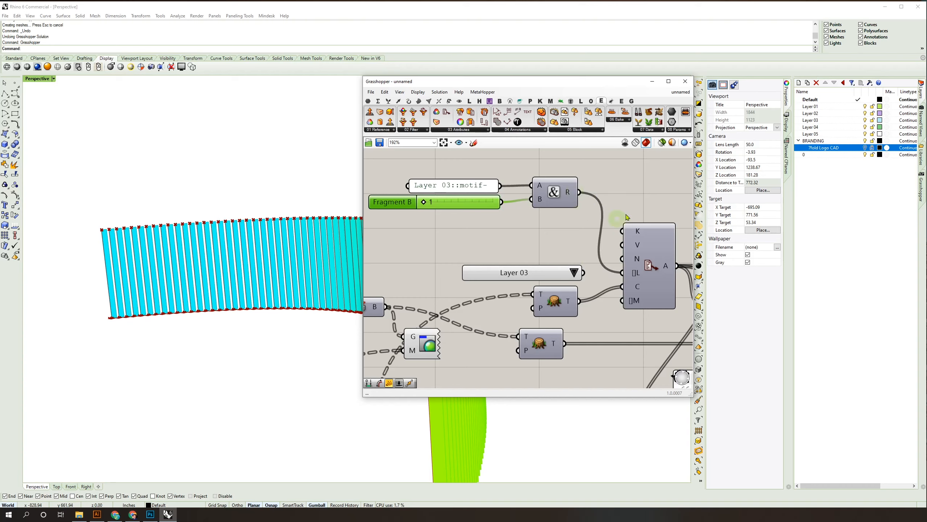
scroll(557, 268, down, 3)
scroll(556, 268, down, 3)
scroll(526, 271, up, 4)
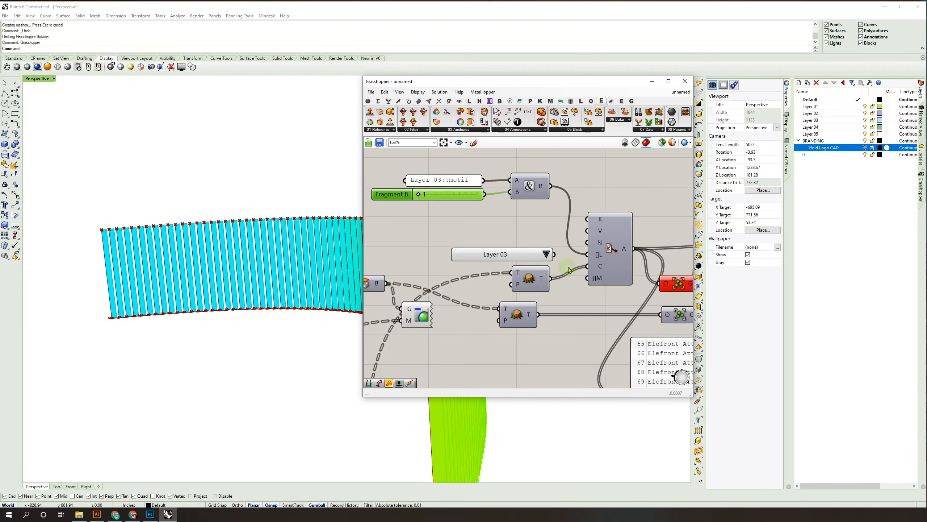
- Wire the gradient colours directly into the attributes component's colour input and the fin geometry directly into the bake component, bypassing the flatten and group components
drag(539, 275, 576, 336)
scroll(576, 336, down, 1)
scroll(580, 321, down, 3)
right_drag(585, 303, 645, 191)
scroll(502, 314, down, 2)
drag(469, 352, 609, 215)
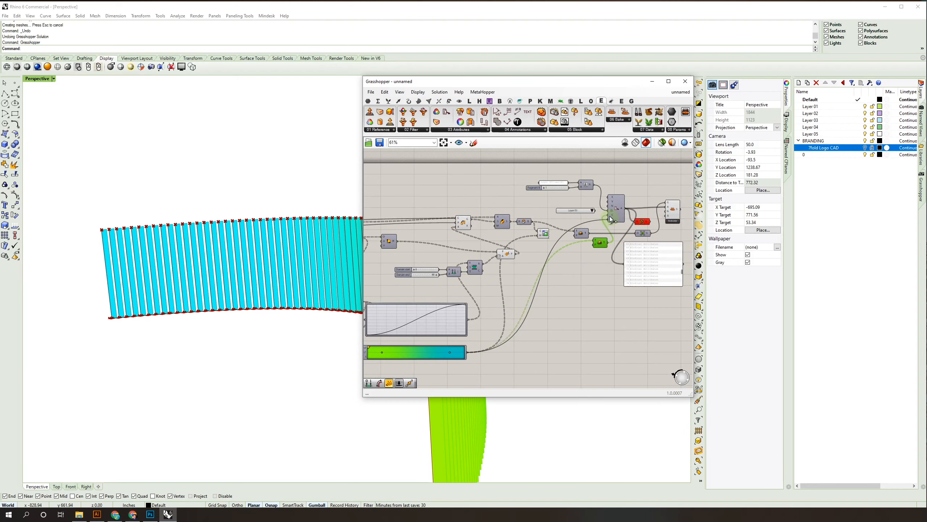
drag(662, 192, 668, 203)
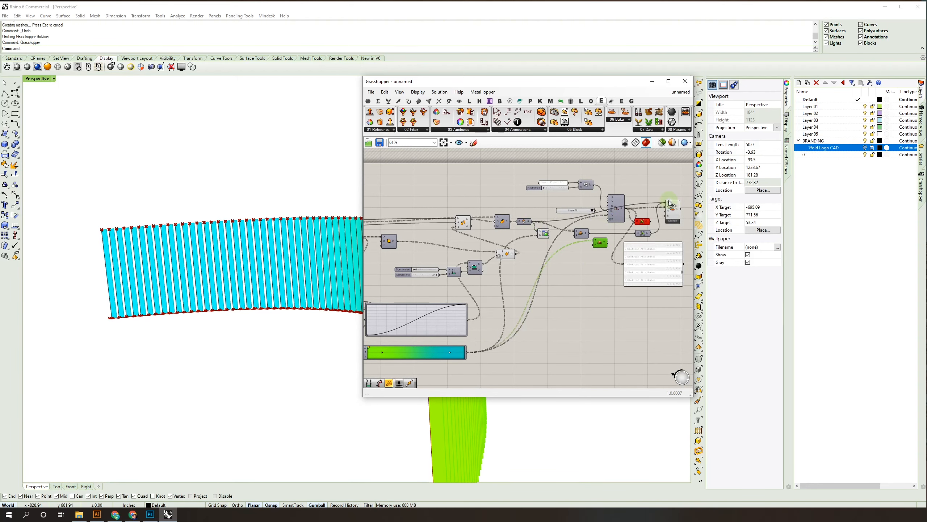
- Delete the two flatten components, the two group components and the panel listing the Elefront attributes
scroll(656, 241, up, 3)
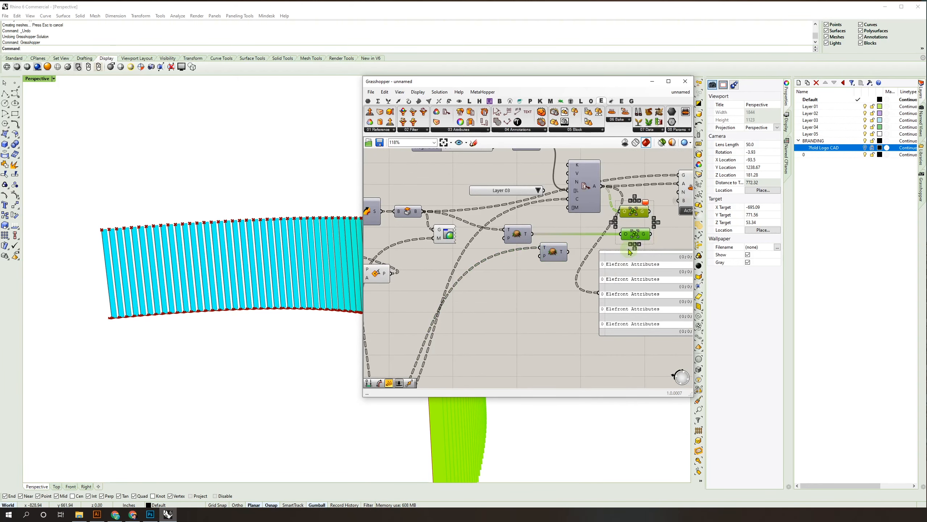
drag(583, 229, 518, 271)
key(Delete)
click(620, 272)
key(Delete)
- Activate the bake component to bake the fins, switch to a blank definition and minimize the Grasshopper window
right_drag(617, 265, 596, 305)
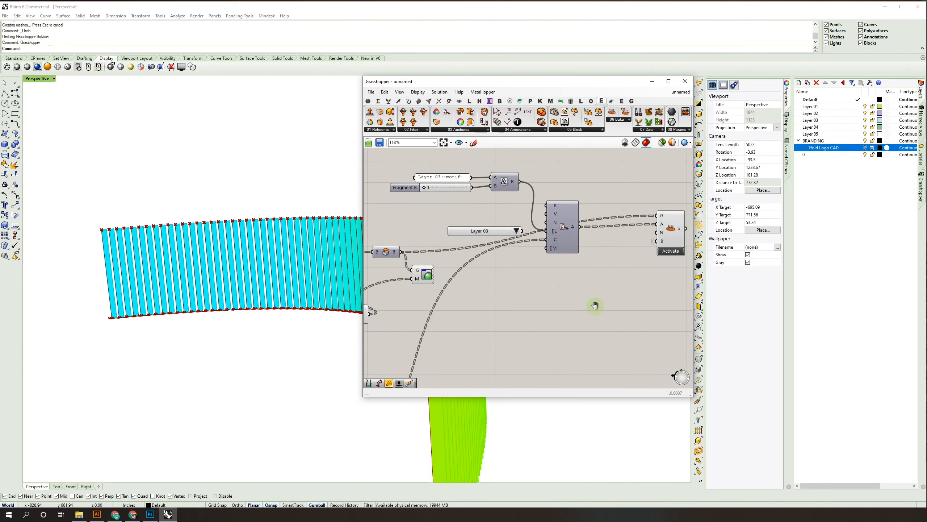
right_drag(603, 217, 559, 211)
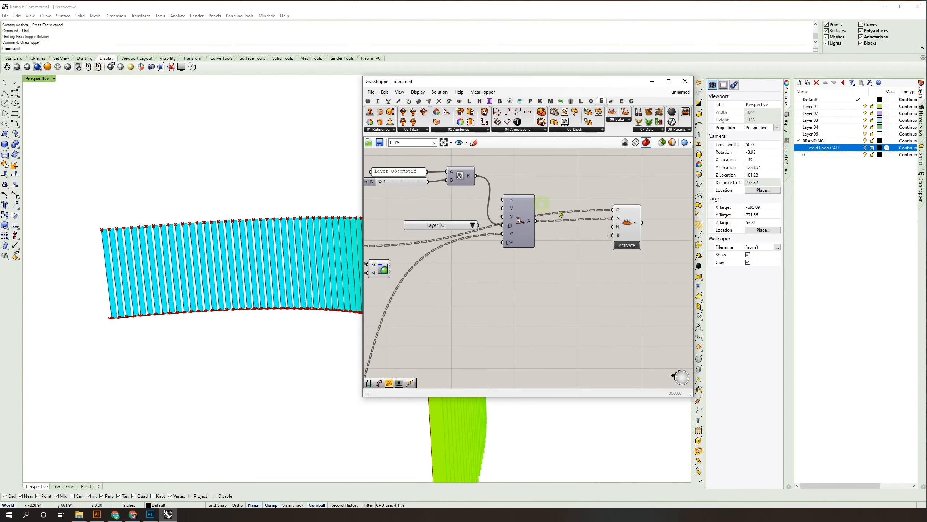
click(636, 250)
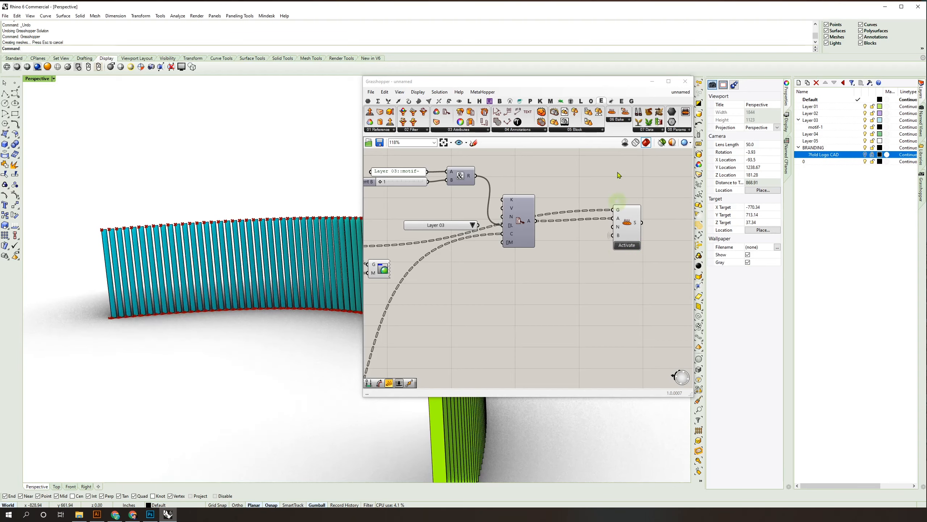
click(680, 93)
click(695, 159)
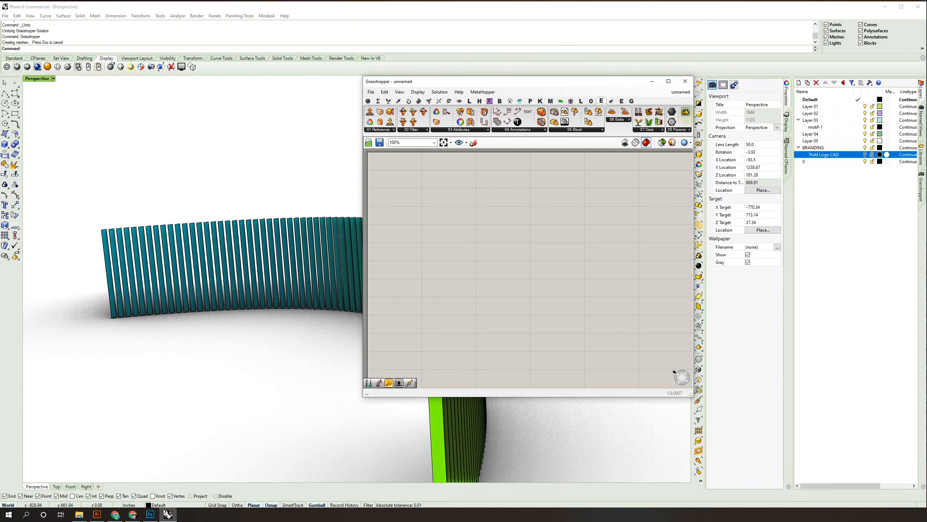
click(657, 83)
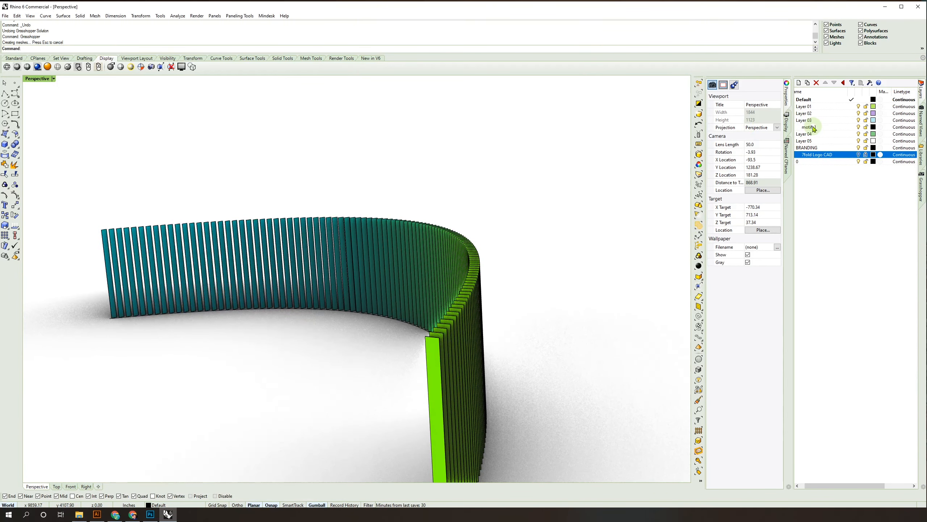
- Select all objects on the motif-1 sublayer, group them and clear the selection
right_click(814, 128)
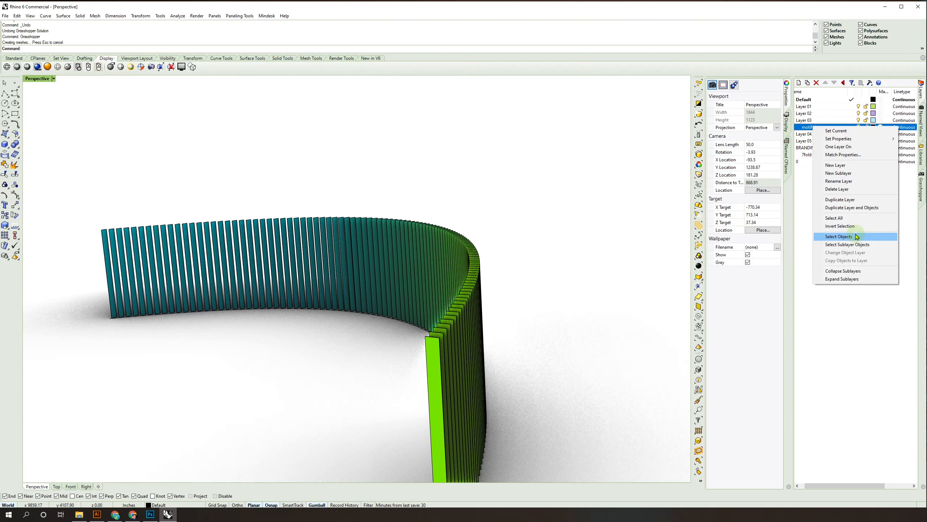
click(834, 234)
mouse_move(459, 273)
right_down()
mouse_move(472, 270)
mouse_move(469, 277)
right_up()
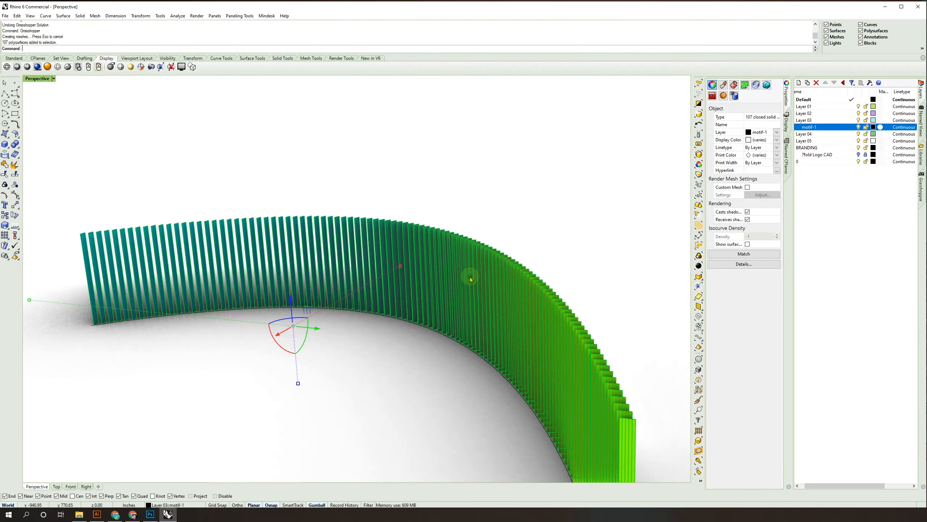
key(ctrl+g)
click(441, 185)
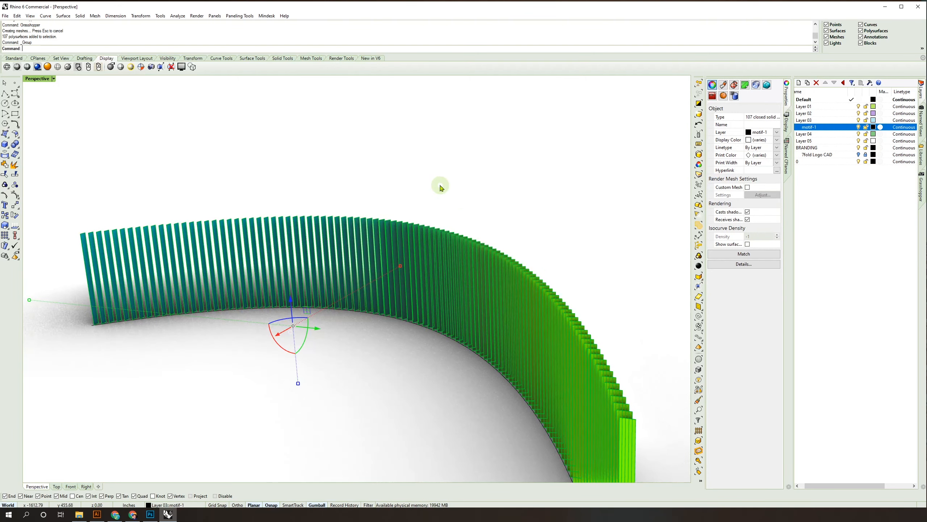
- Select a fin in the Perspective viewport to check the grouping and inspect the baked fins from a closer angle
click(513, 294)
right_drag(514, 294, 498, 397)
click(509, 419)
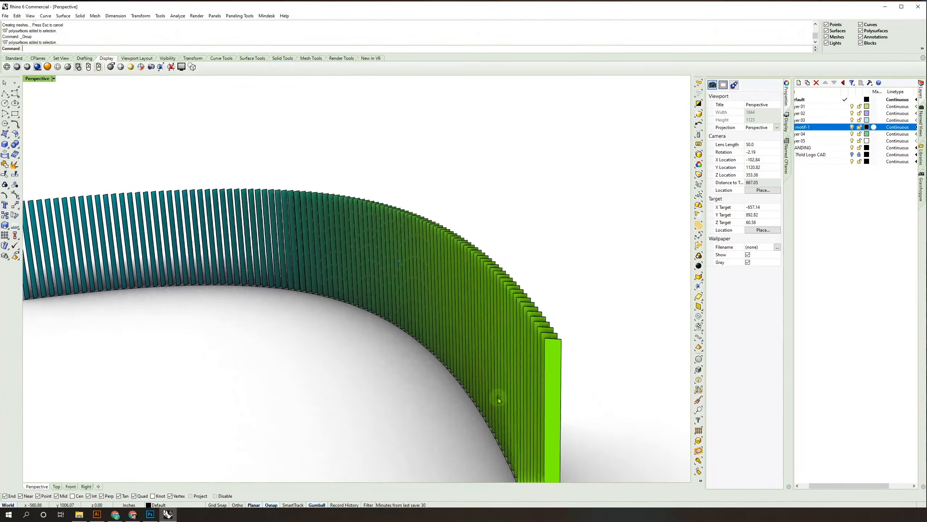